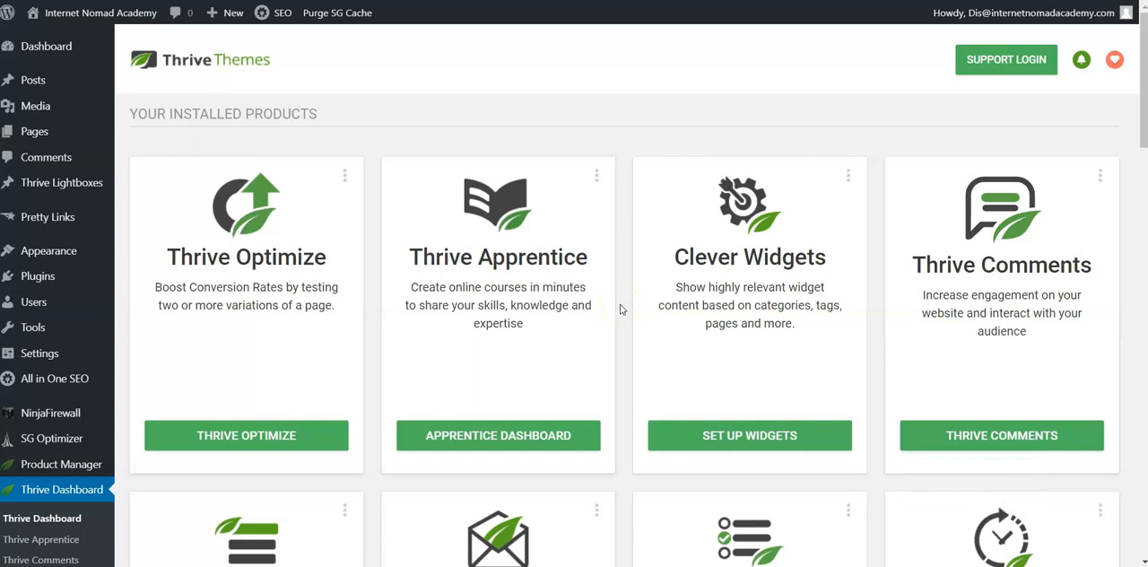
# Step: Look through the installed Thrive Themes products on the dashboard
pyautogui.click(619, 315)
pyautogui.scroll(-1, 621, 321)
pyautogui.scroll(-5, 621, 323)
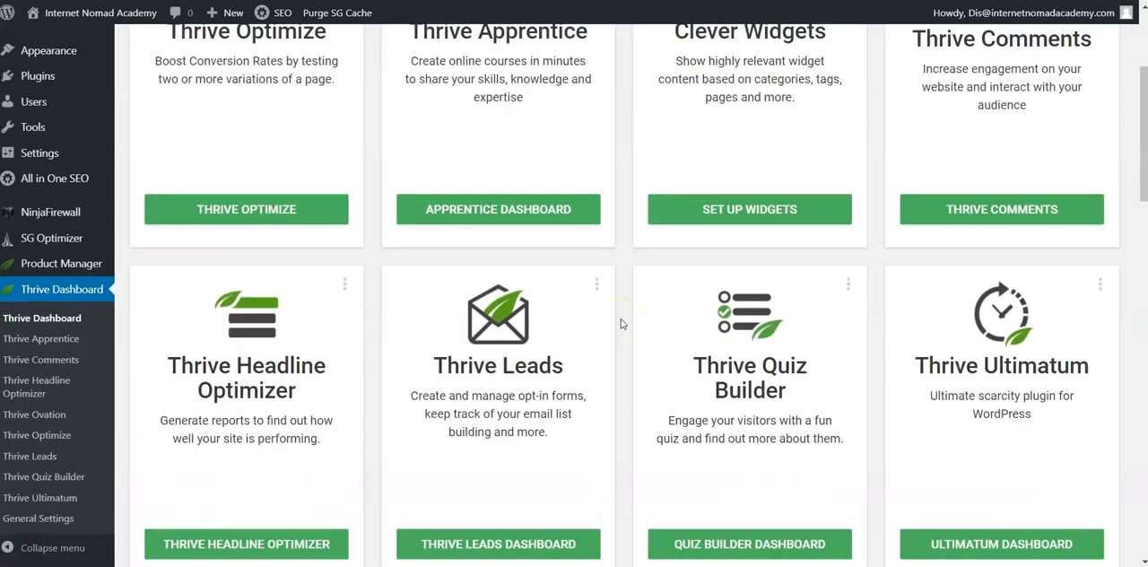
pyautogui.scroll(2, 620, 323)
pyautogui.scroll(4, 620, 323)
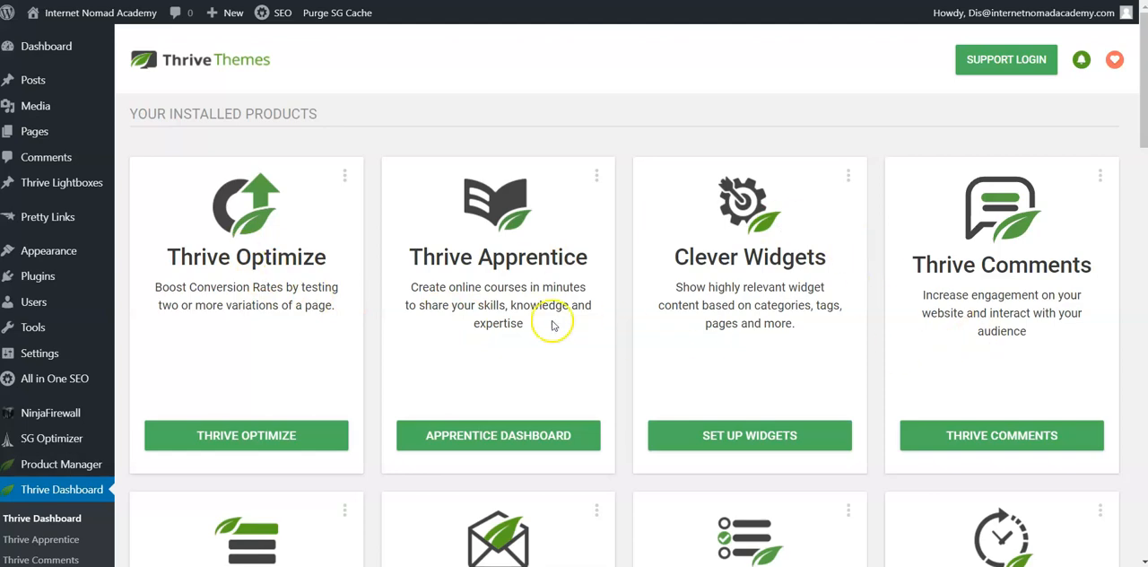
pyautogui.scroll(-2, 640, 353)
pyautogui.scroll(-1, 627, 336)
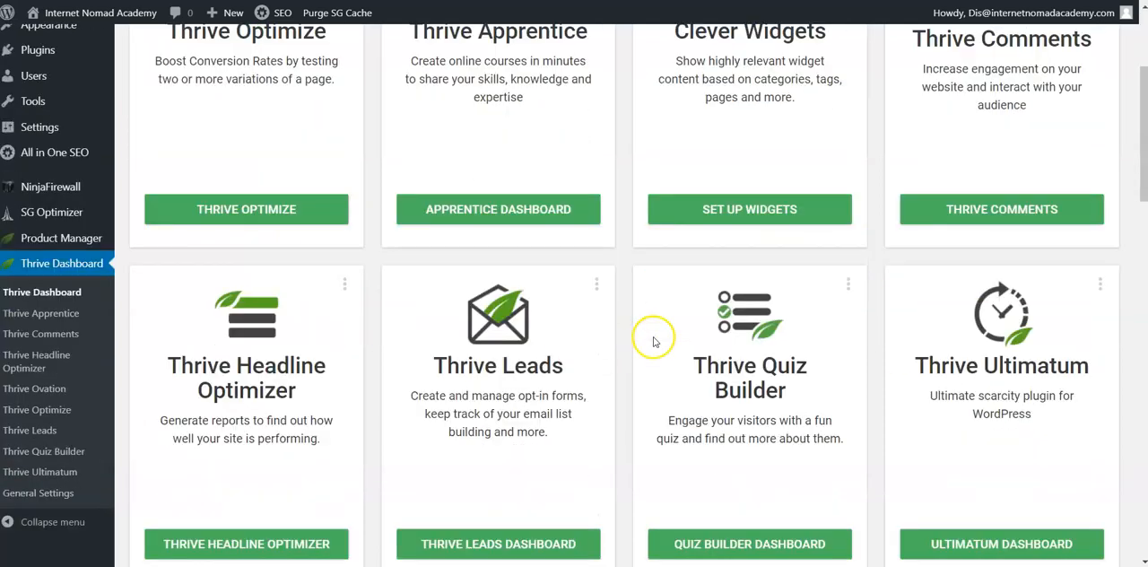
pyautogui.scroll(-1, 654, 341)
pyautogui.scroll(3, 627, 397)
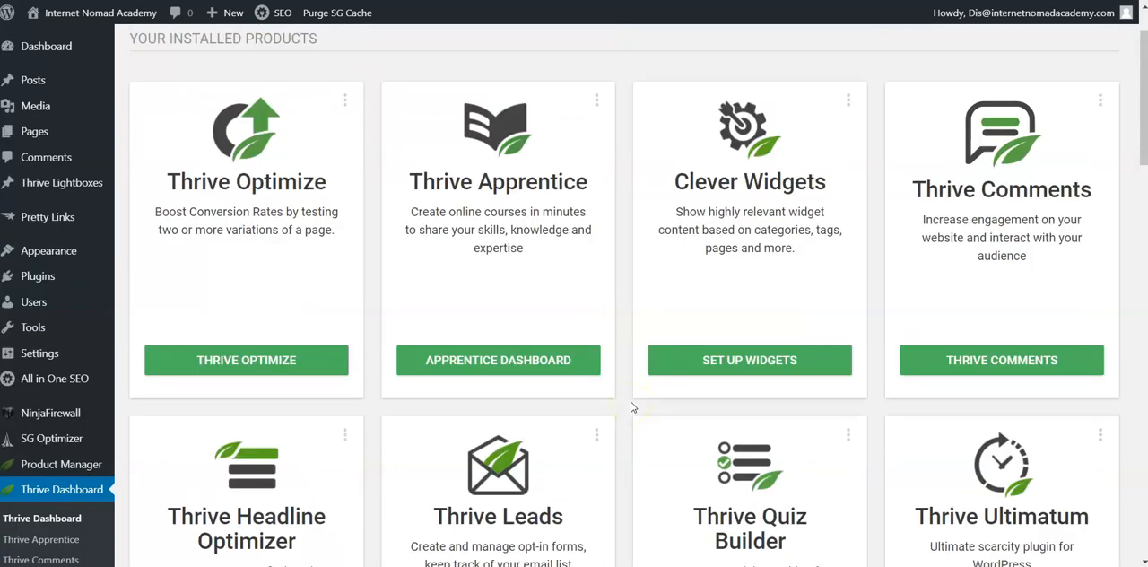
pyautogui.scroll(1, 630, 407)
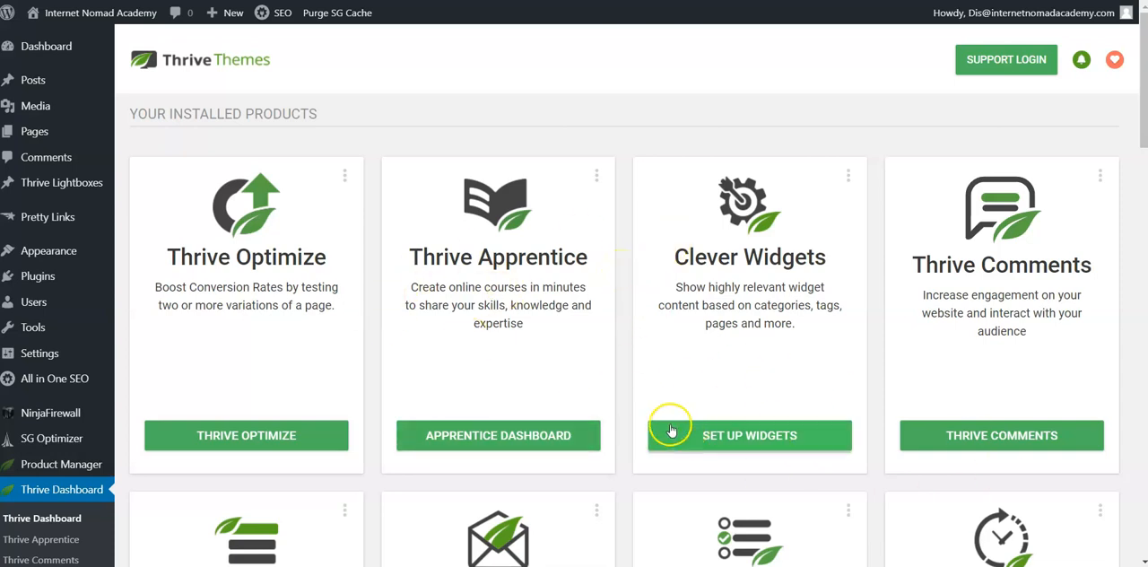
pyautogui.scroll(-2, 617, 404)
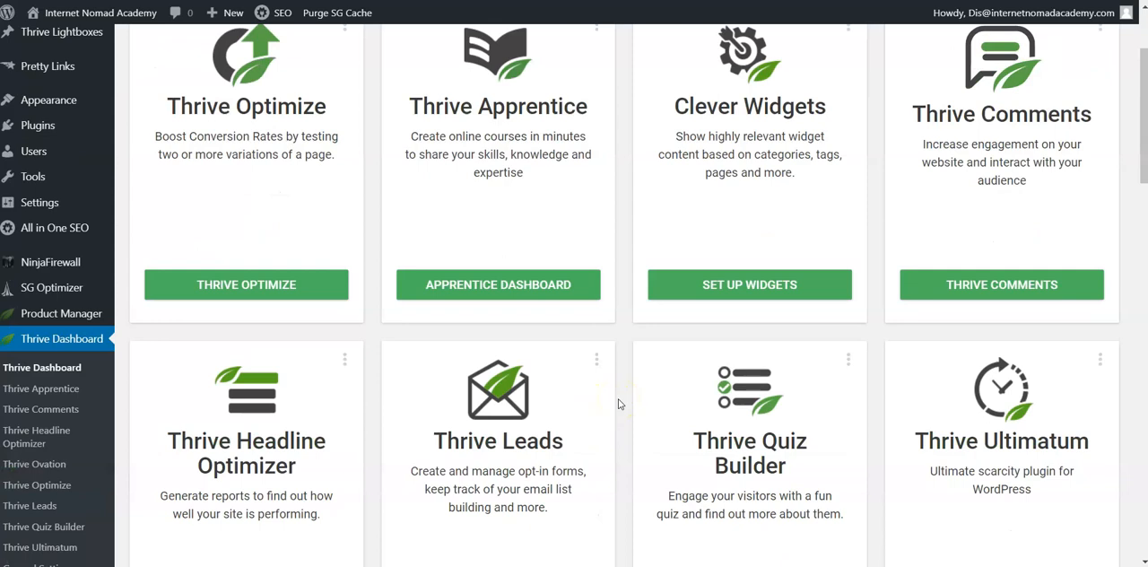
pyautogui.scroll(-1, 618, 403)
pyautogui.scroll(-2, 618, 403)
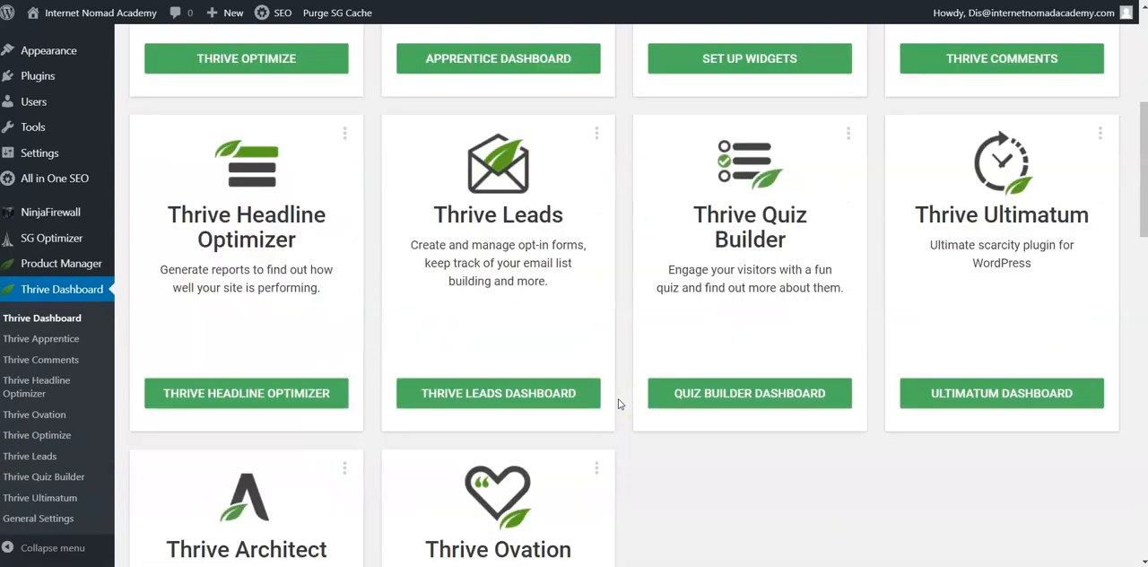
pyautogui.scroll(5, 618, 403)
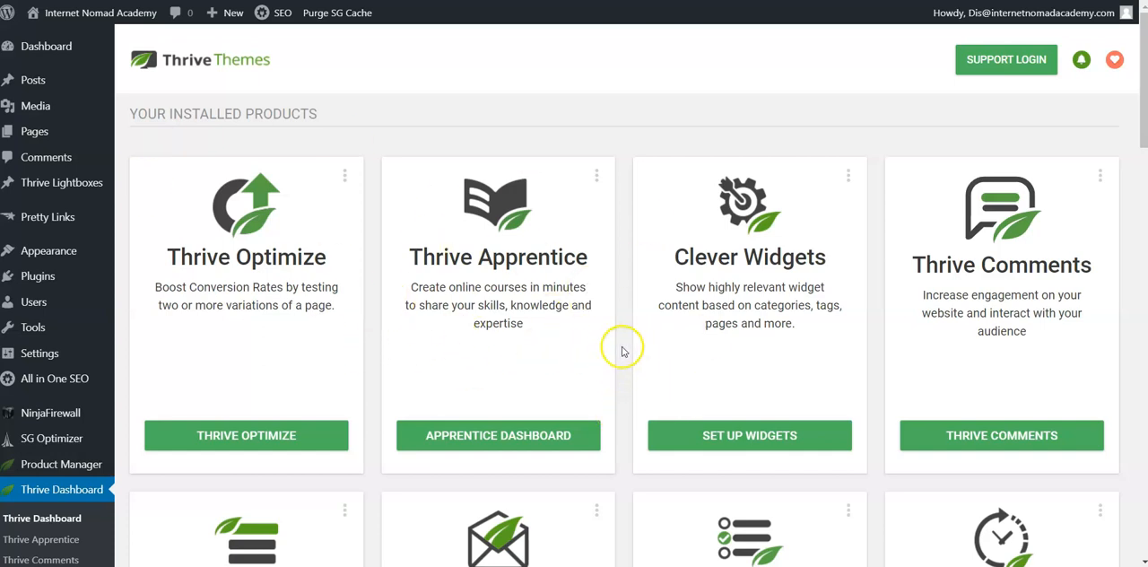
pyautogui.scroll(-3, 618, 355)
pyautogui.scroll(3, 623, 351)
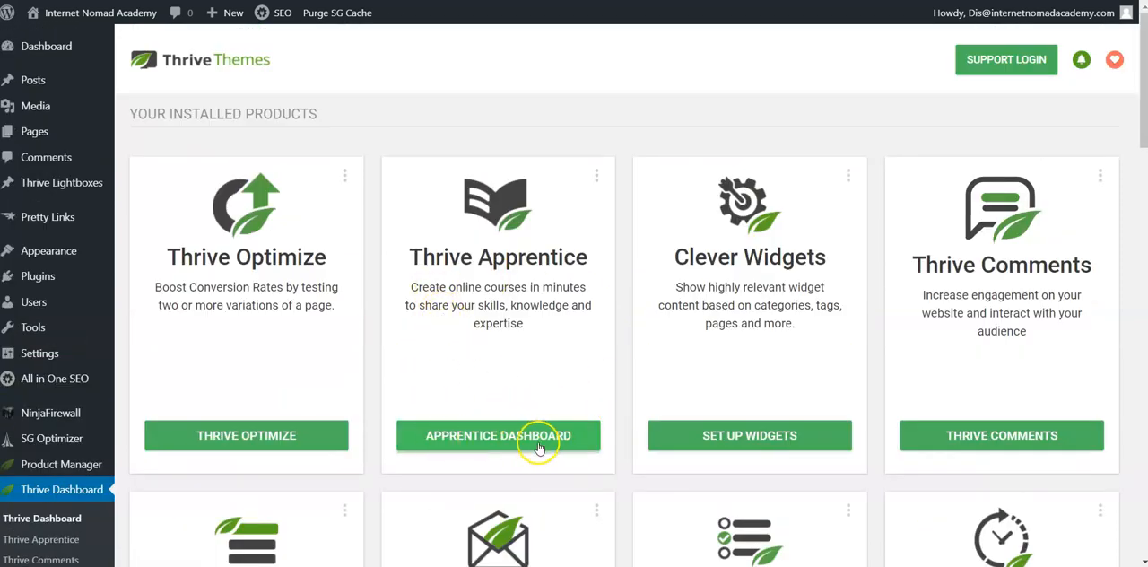
# Step: Add a new course in Thrive Apprentice named Affiliate Marketing with the URL ending "affiliatemarketing"
pyautogui.click(500, 440)
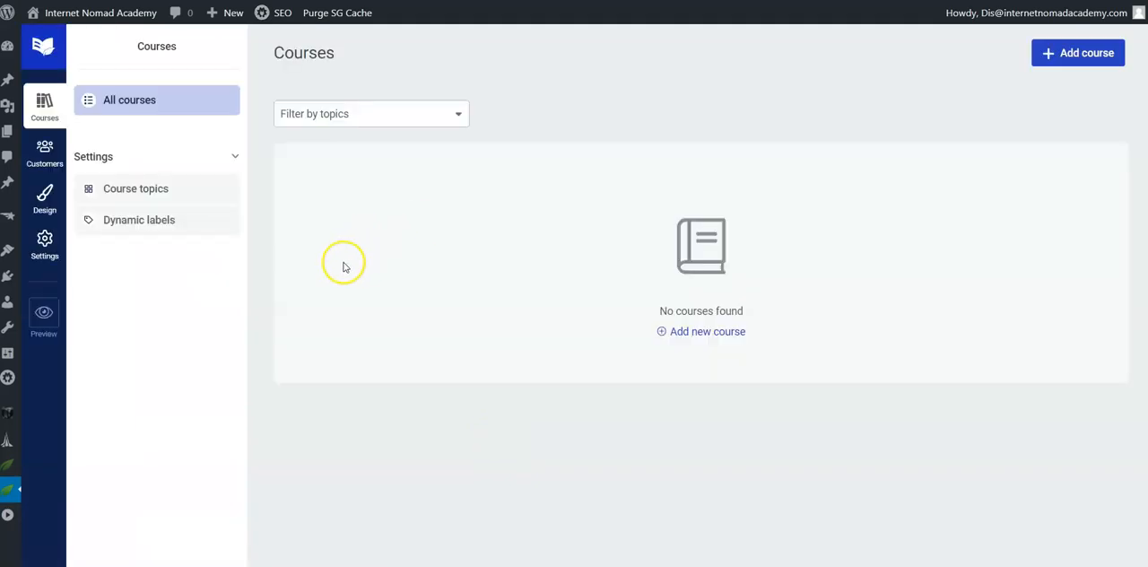
pyautogui.click(1076, 53)
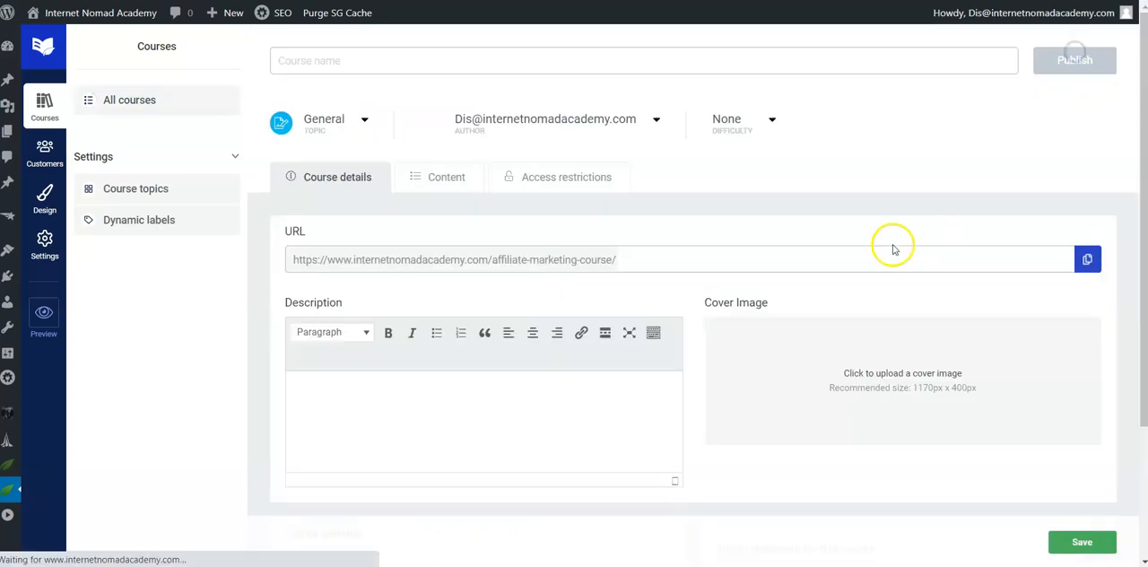
pyautogui.click(324, 61)
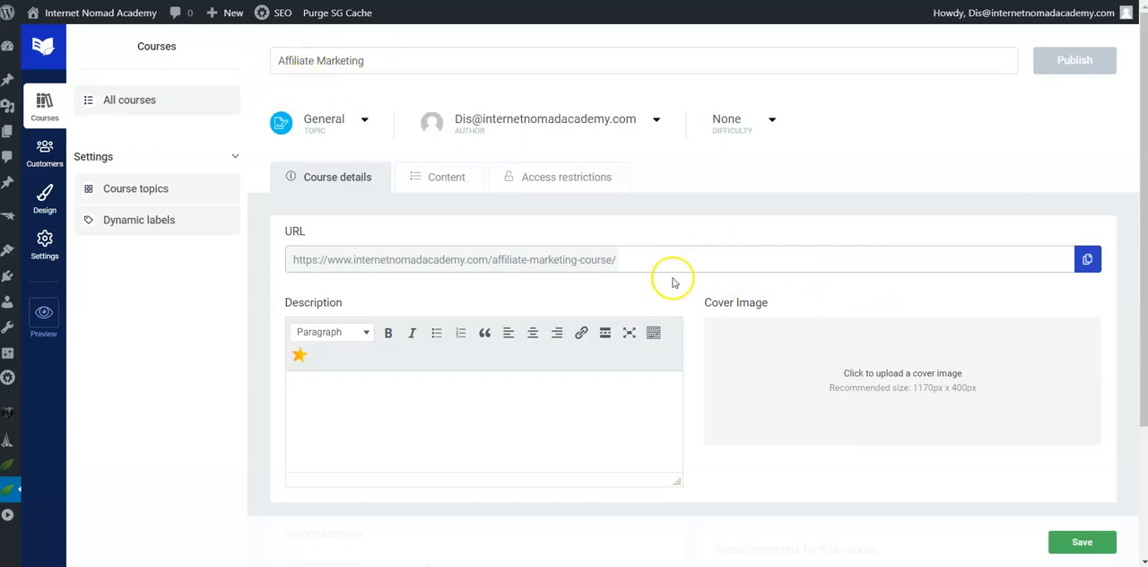
pyautogui.click(652, 259)
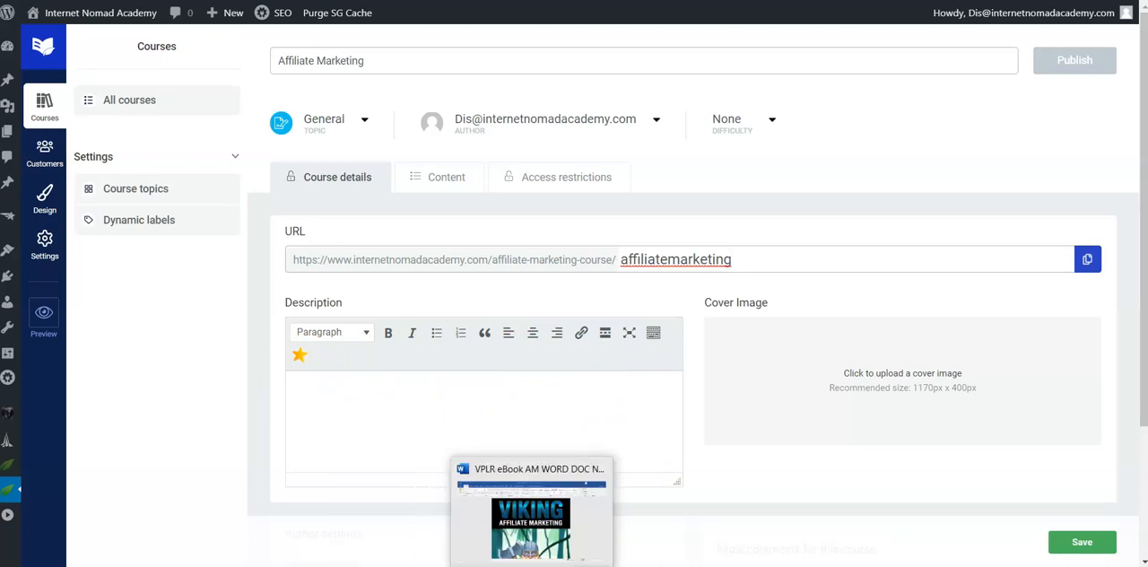
# Step: Copy the Overview heading and its two paragraphs from the Viking Affiliate Marketing Word document into the course description
pyautogui.click(500, 484)
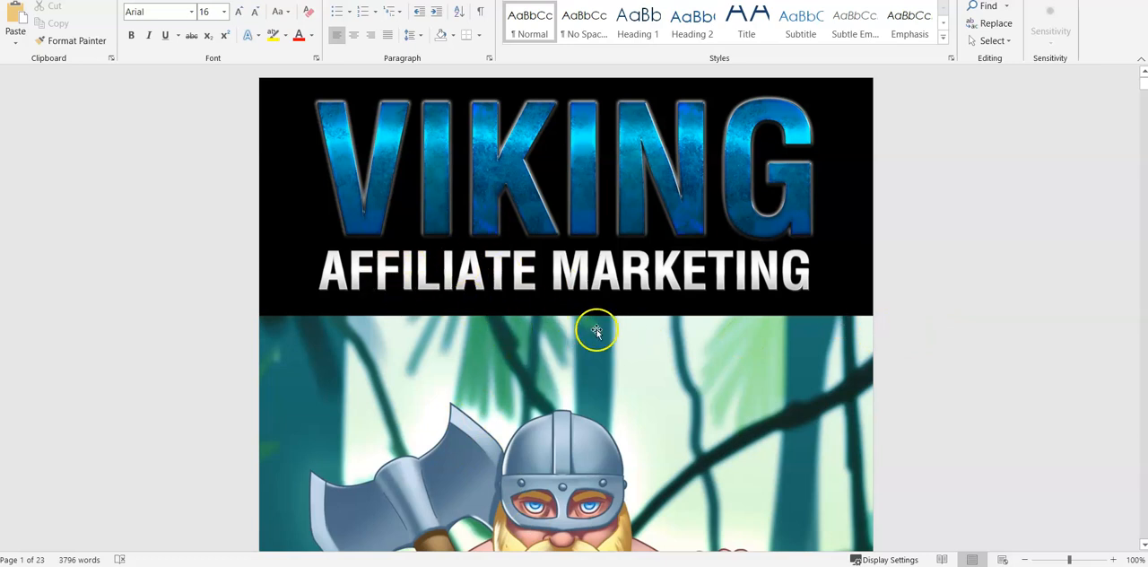
pyautogui.scroll(-5, 622, 323)
pyautogui.scroll(-10, 624, 323)
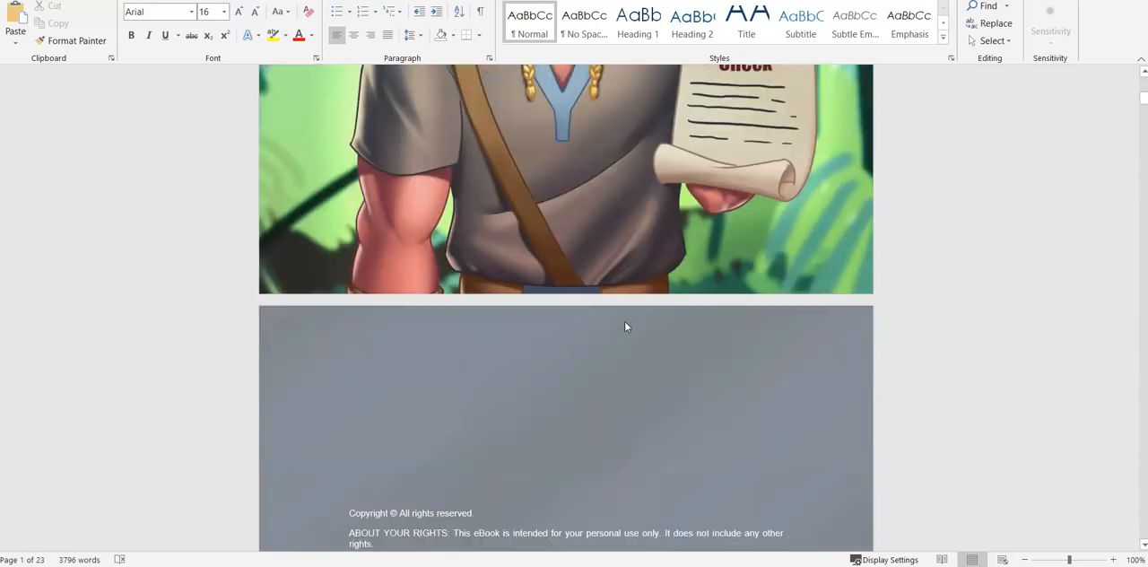
pyautogui.scroll(-15, 500, 305)
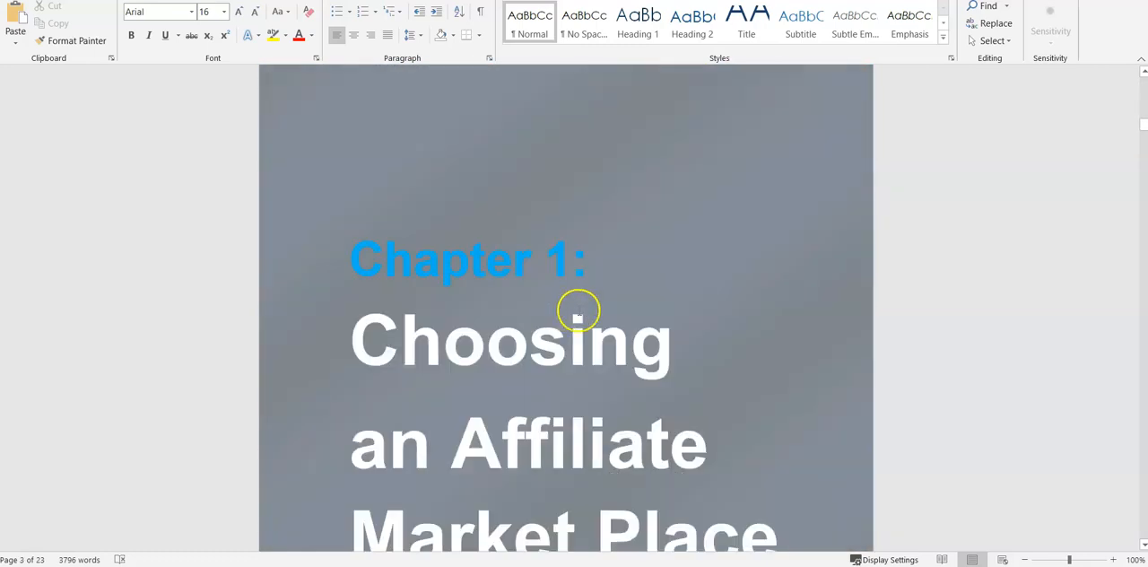
pyautogui.scroll(-3, 726, 374)
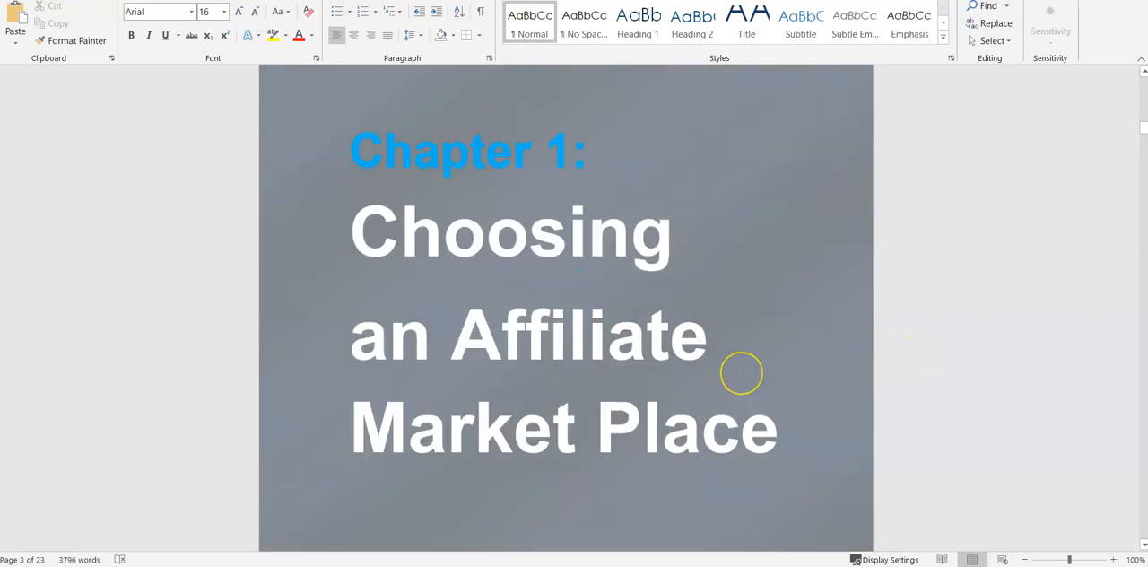
pyautogui.scroll(-12, 743, 377)
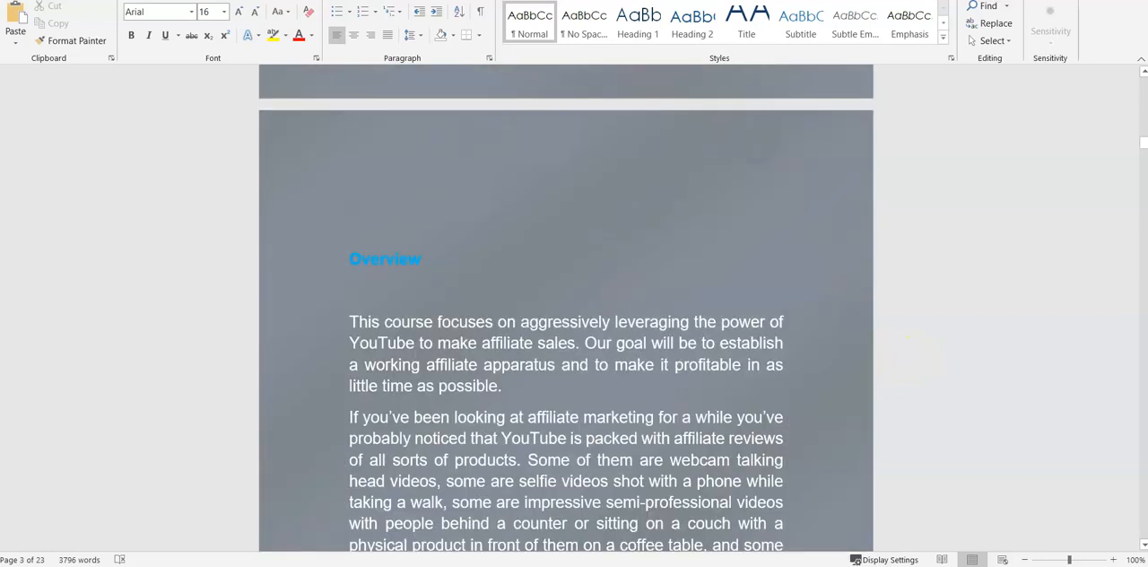
pyautogui.scroll(-3, 743, 377)
pyautogui.scroll(3, 472, 224)
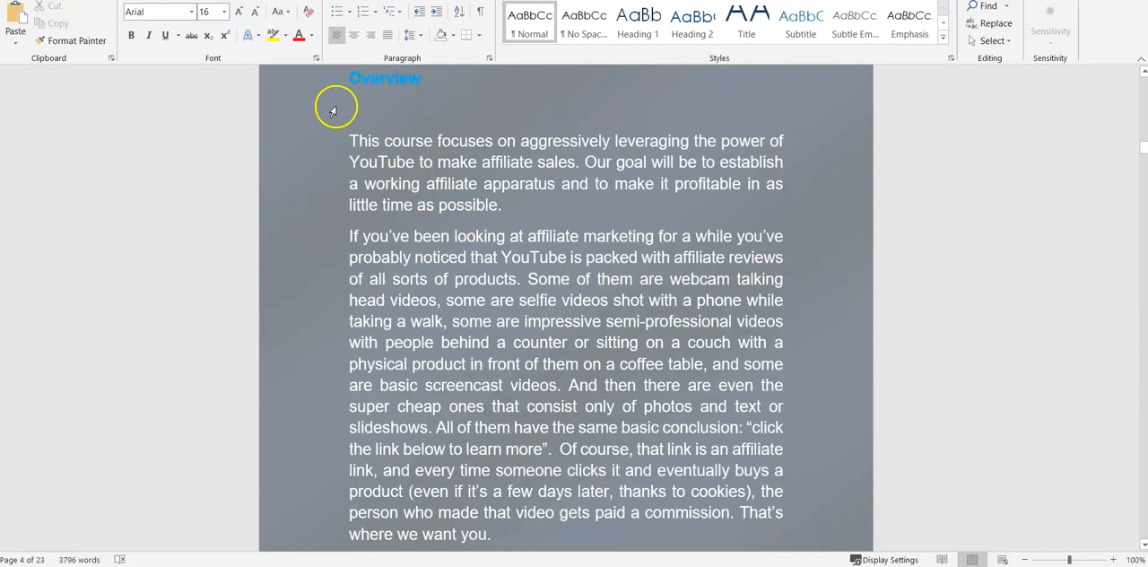
pyautogui.moveTo(349, 73); pyautogui.dragTo(707, 528)
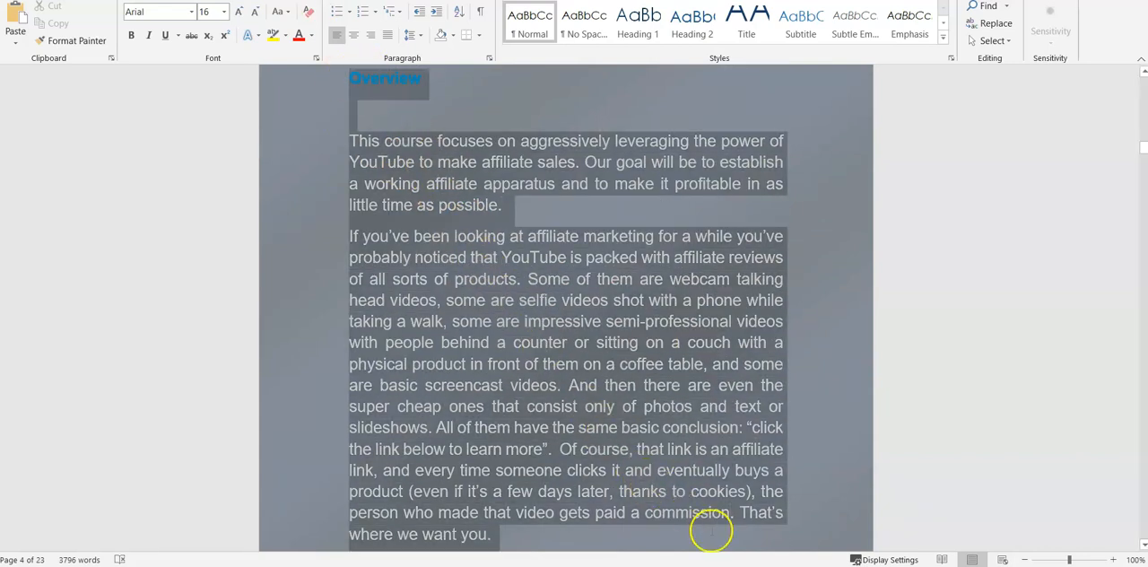
pyautogui.rightClick(463, 303)
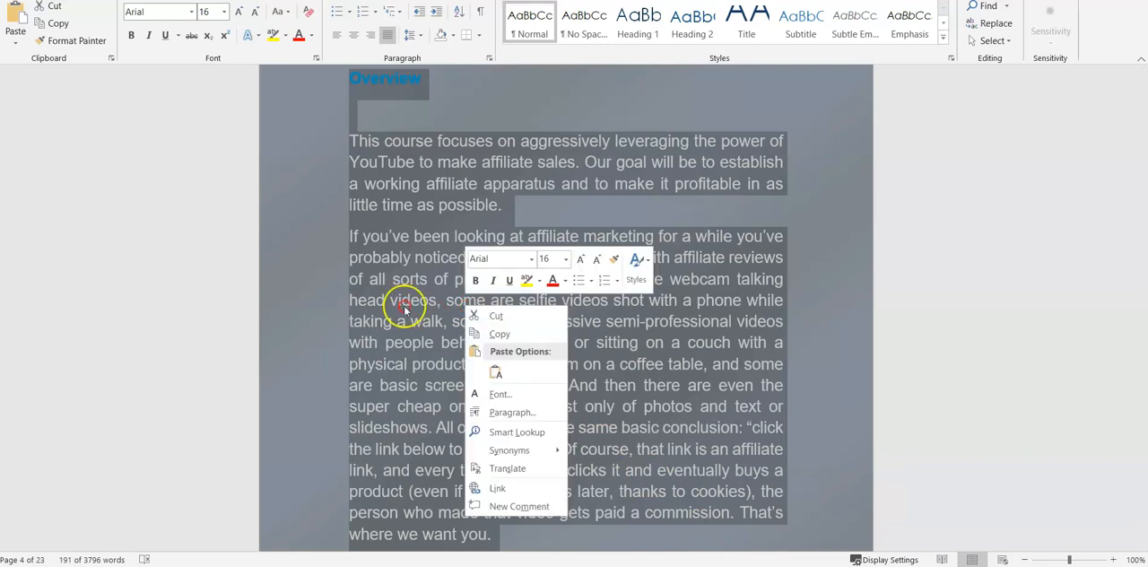
pyautogui.click(500, 334)
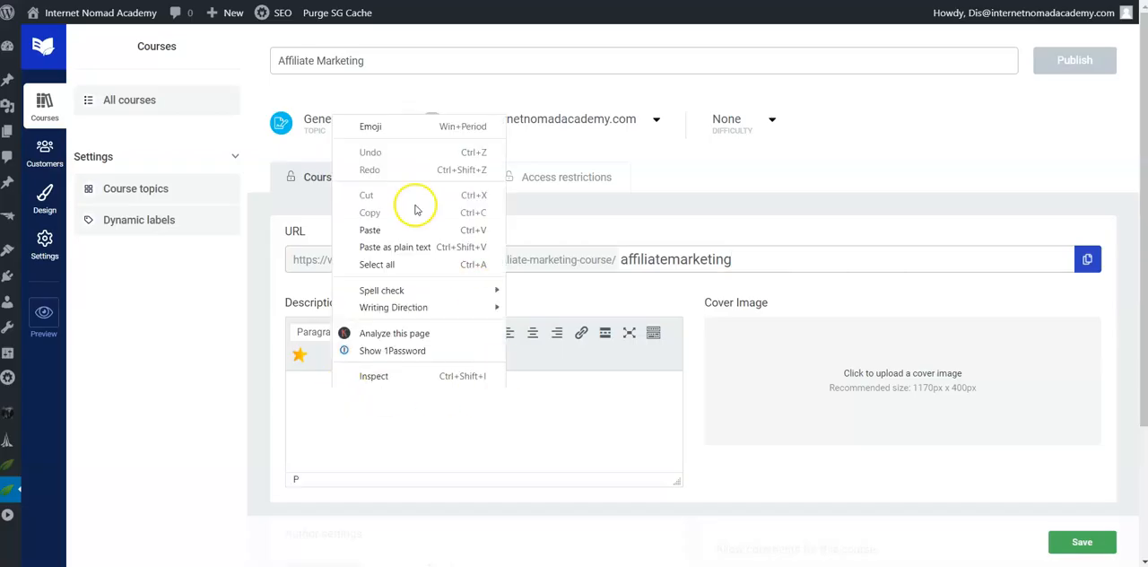
pyautogui.click(369, 229)
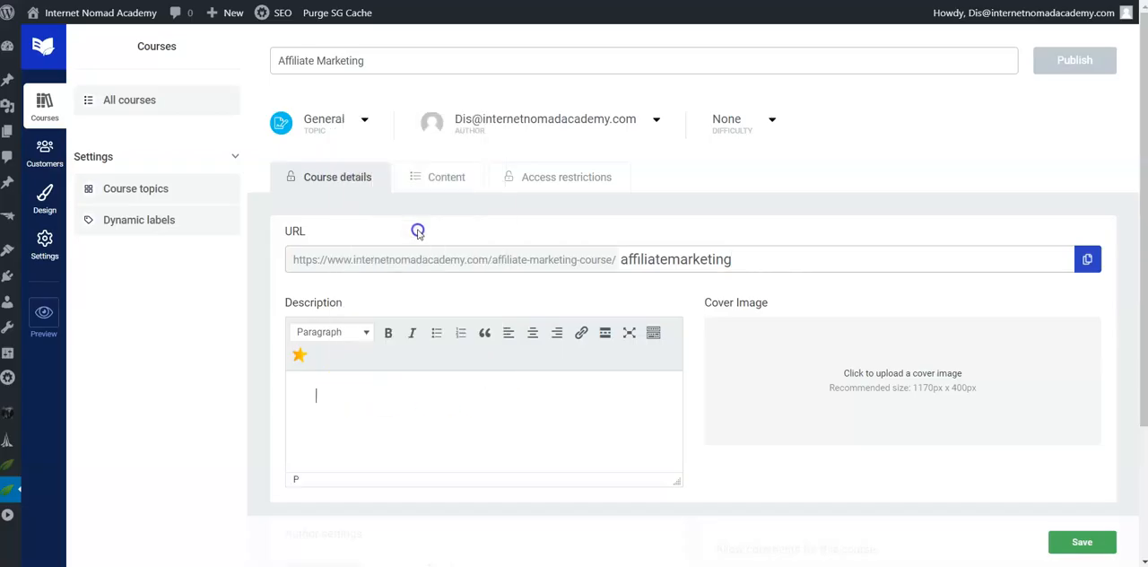
pyautogui.click(980, 436)
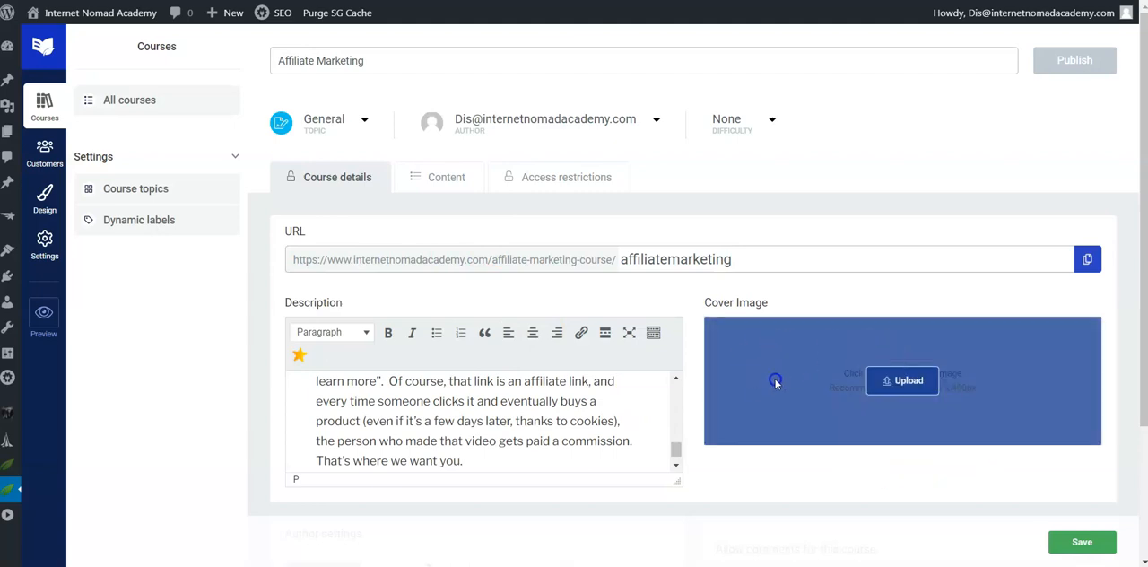
# Step: Set the media library image pexels-serpstat-572056 as the course's cover image
pyautogui.click(907, 380)
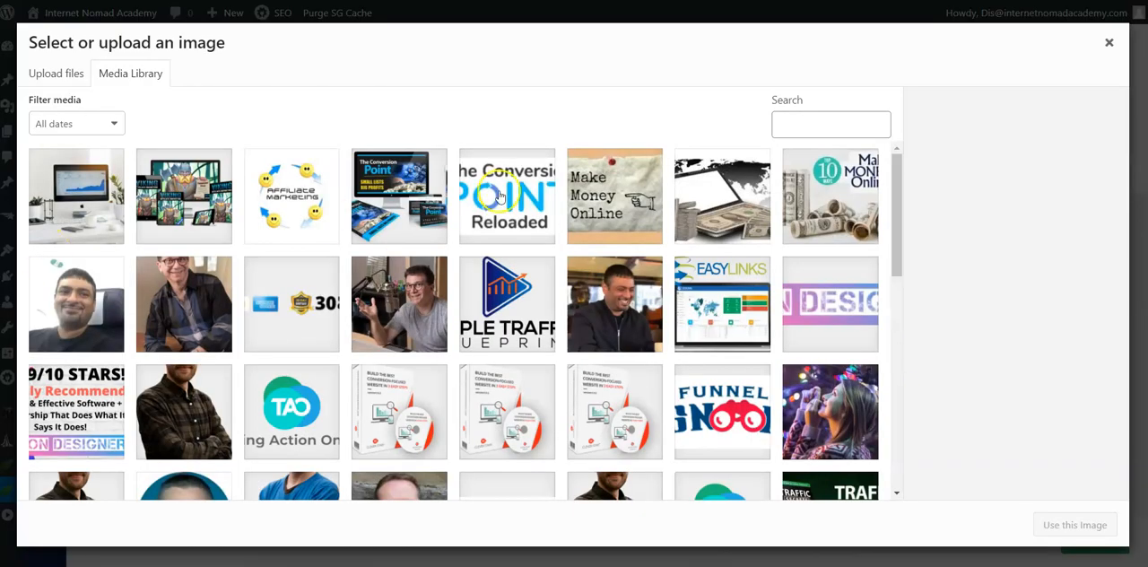
pyautogui.click(77, 190)
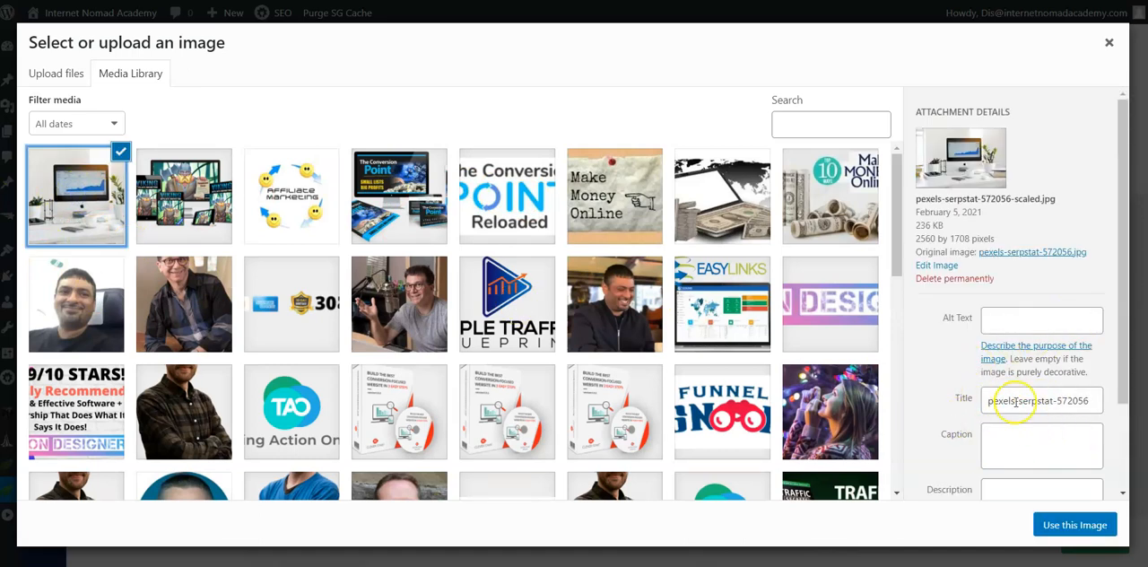
pyautogui.click(1067, 522)
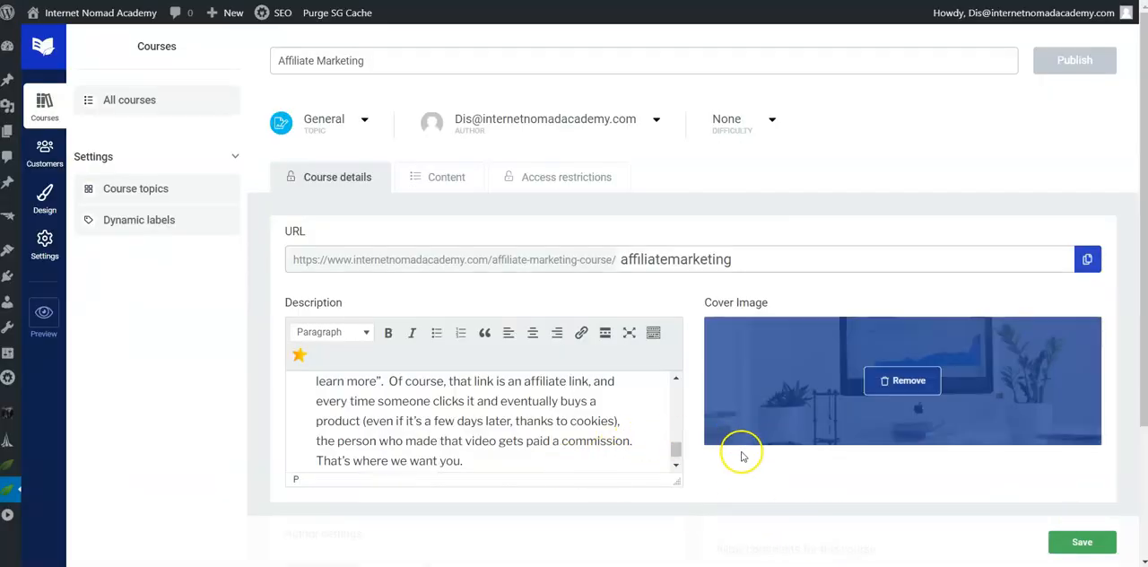
# Step: Switch the teacher biography to a custom bio for this course and back to WordPress user bio
pyautogui.scroll(-3, 745, 457)
pyautogui.scroll(-1, 368, 443)
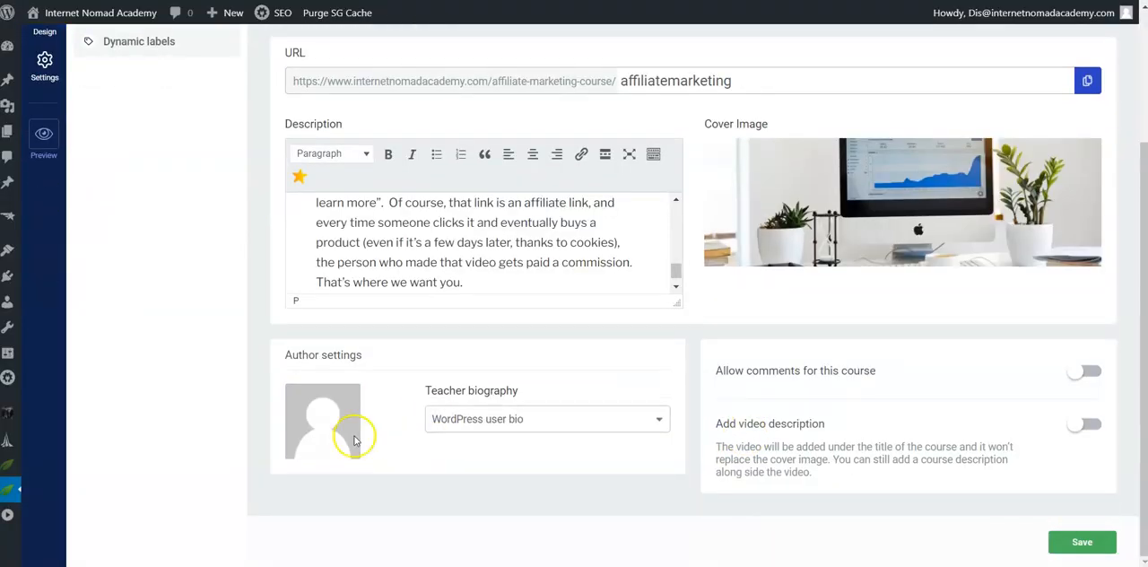
pyautogui.click(452, 419)
pyautogui.click(468, 454)
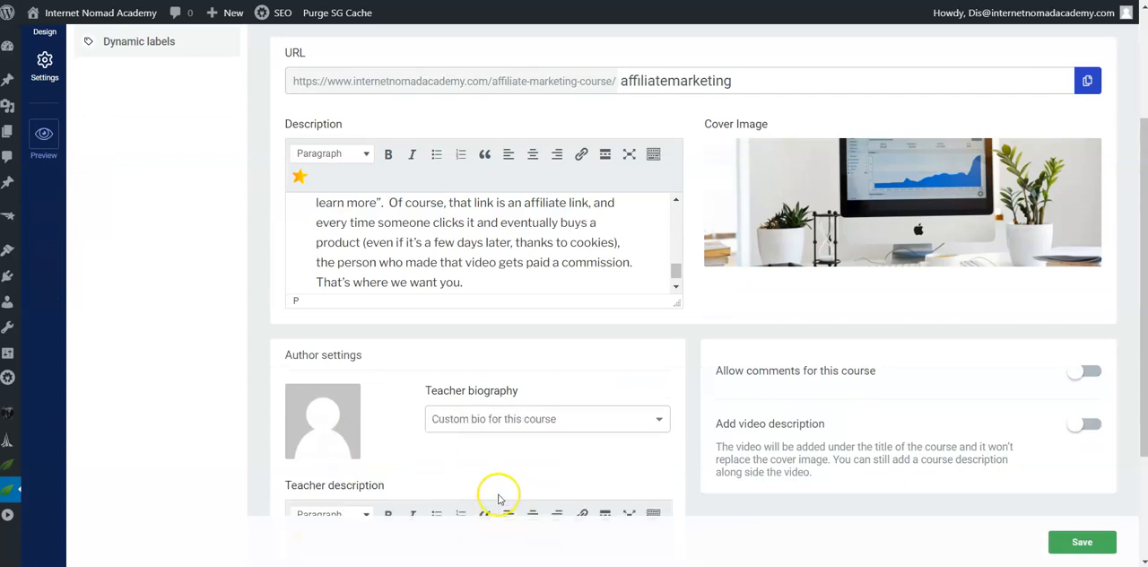
pyautogui.scroll(-2, 416, 444)
pyautogui.click(390, 428)
pyautogui.click(517, 267)
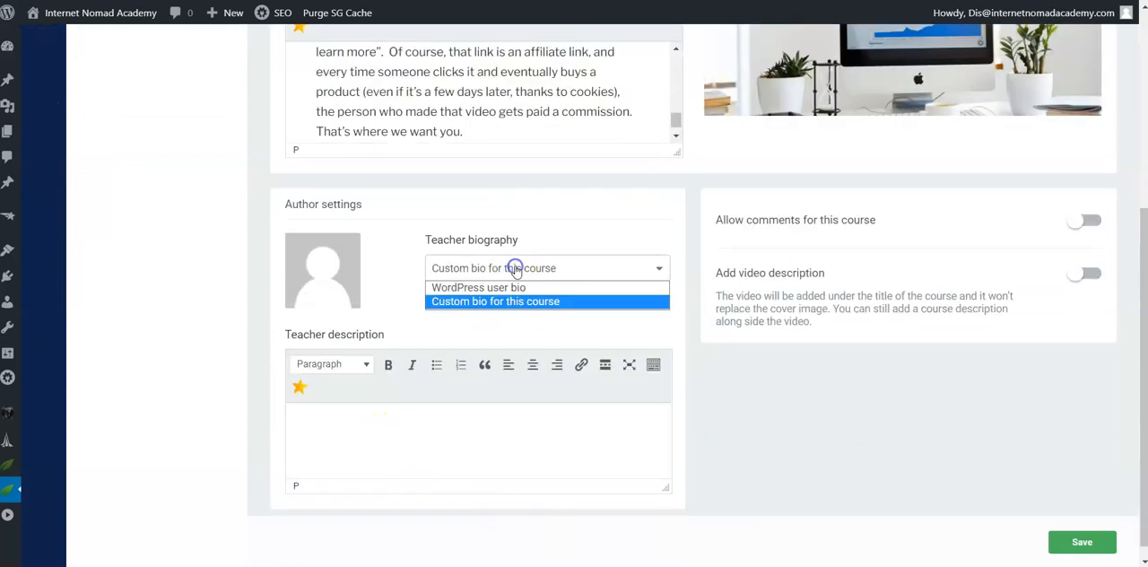
pyautogui.click(480, 288)
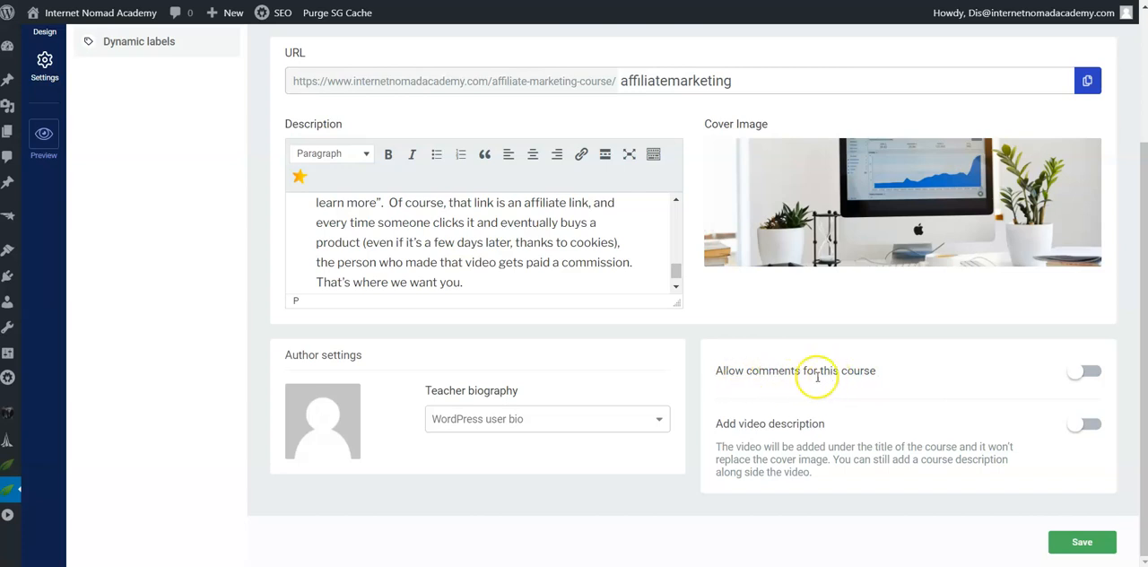
# Step: Allow comments for this course and save the course details
pyautogui.click(1083, 371)
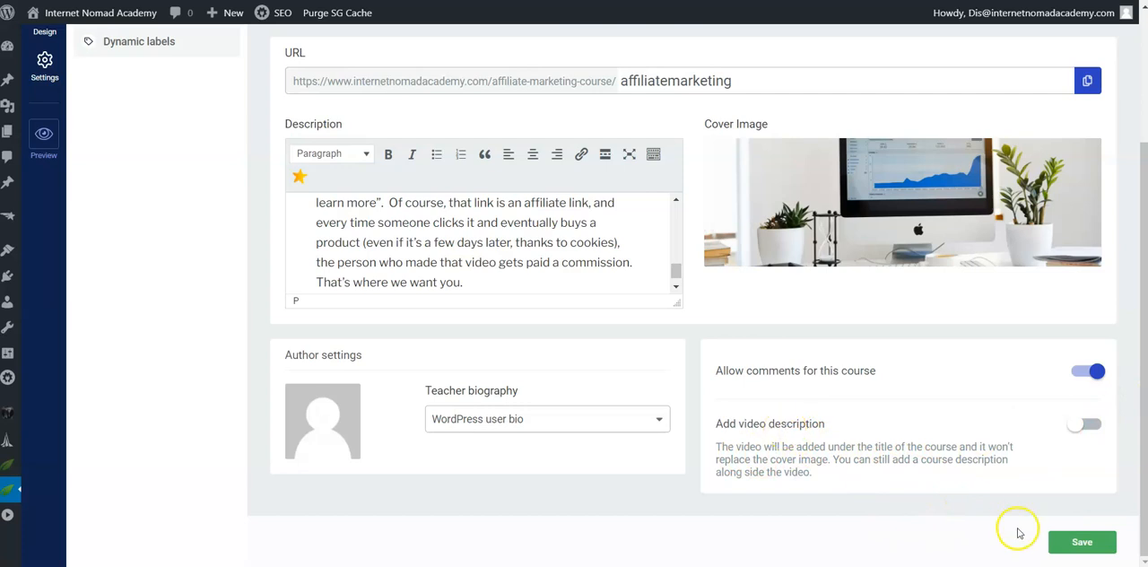
pyautogui.click(1085, 541)
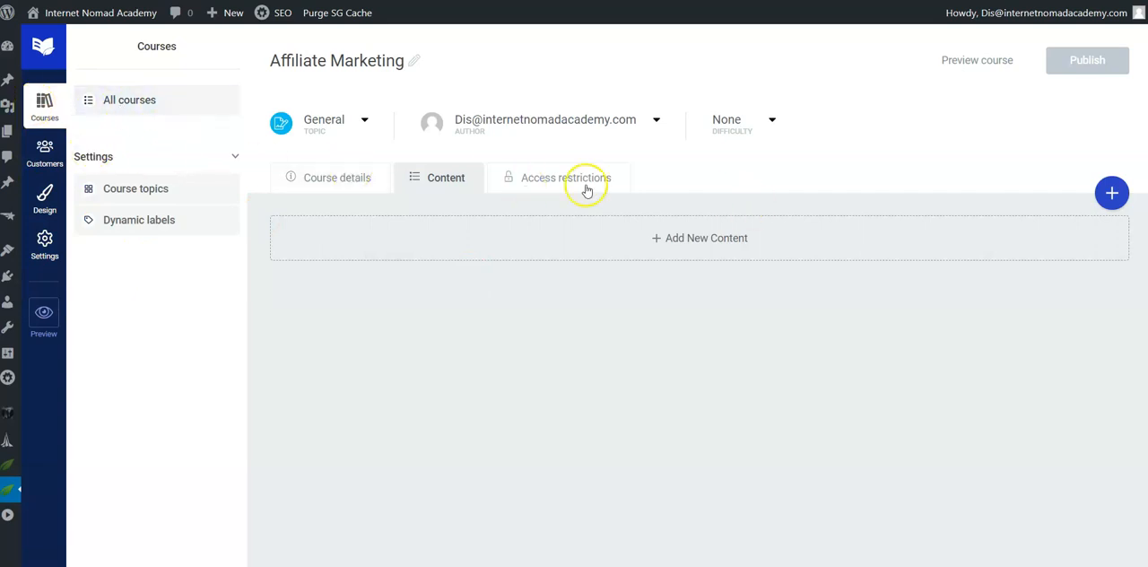
# Step: Open the course topics settings and examine the General topic's colors and displayed symbol
pyautogui.click(140, 191)
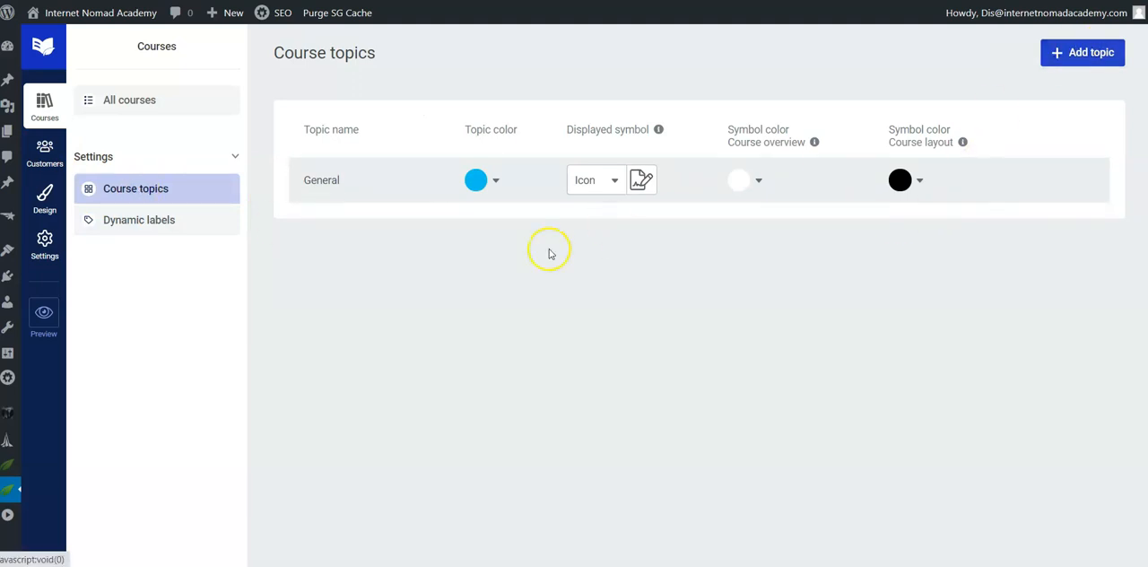
pyautogui.click(393, 184)
pyautogui.click(399, 224)
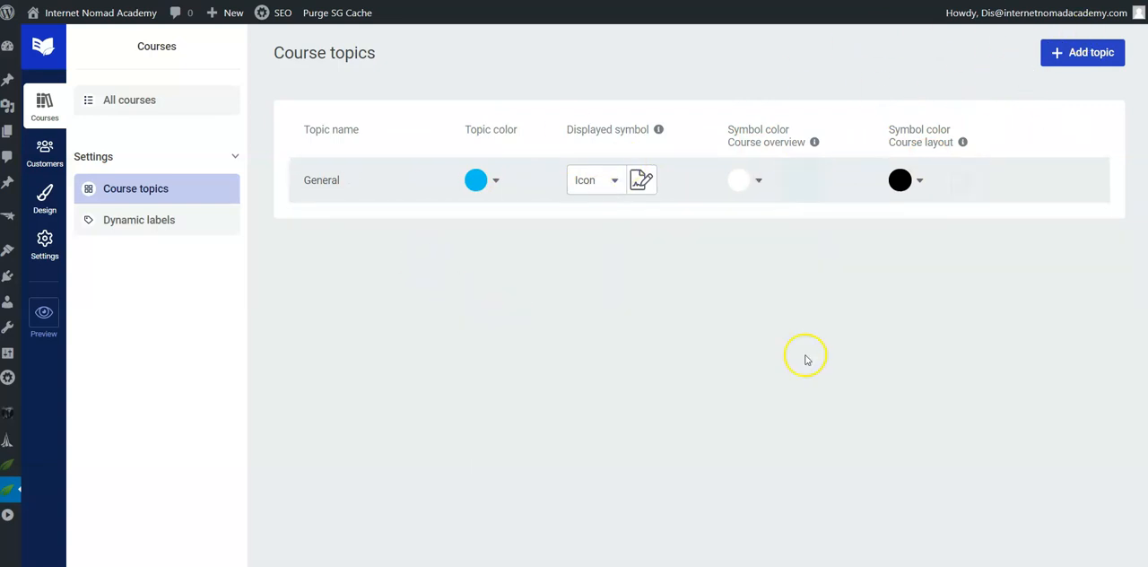
# Step: Examine the dynamic access restriction labels and call to action button texts, and check the customers list
pyautogui.click(141, 226)
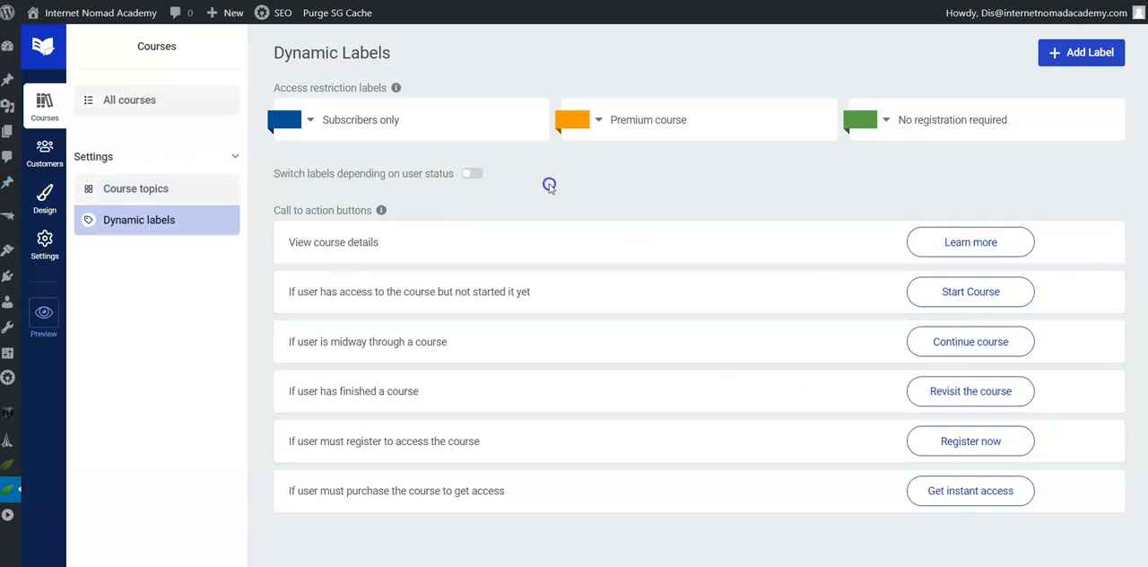
pyautogui.click(350, 134)
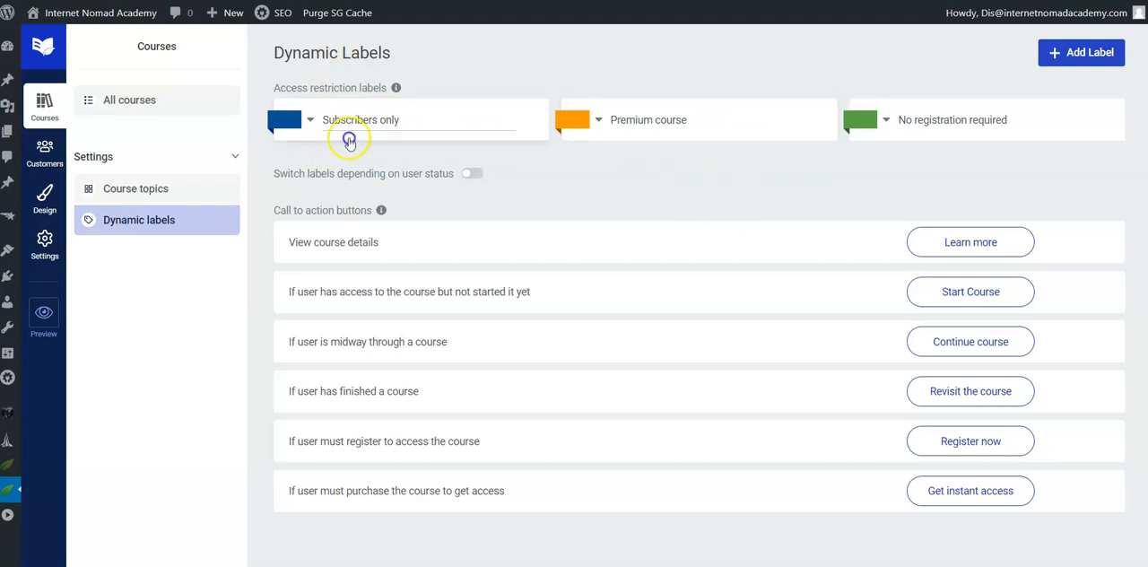
pyautogui.click(688, 119)
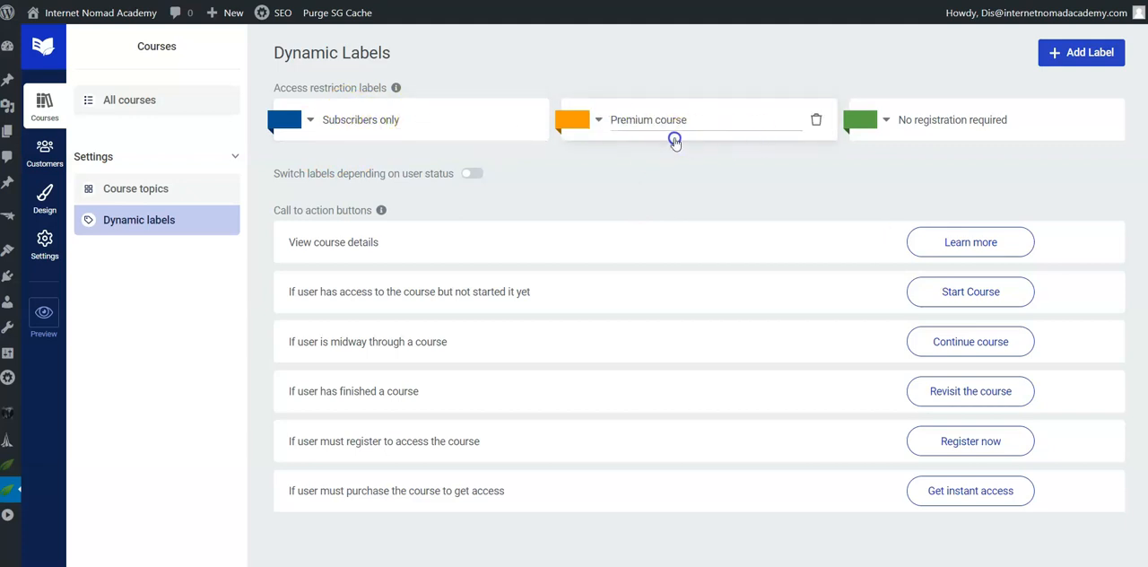
pyautogui.click(961, 130)
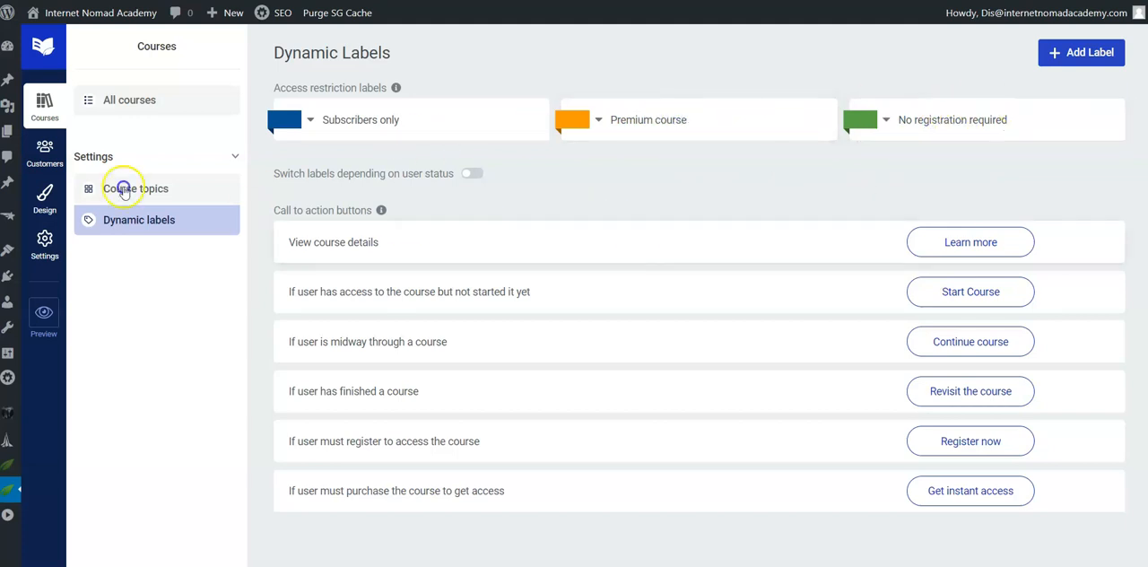
pyautogui.click(41, 151)
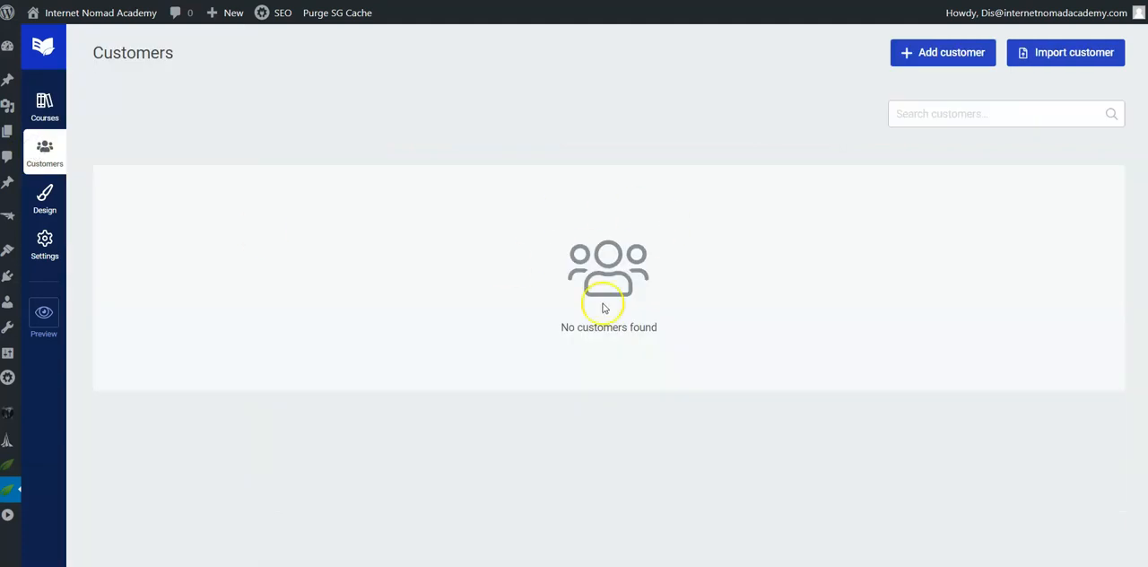
# Step: Open the course design template and review its page preview, main color and logo settings
pyautogui.click(45, 199)
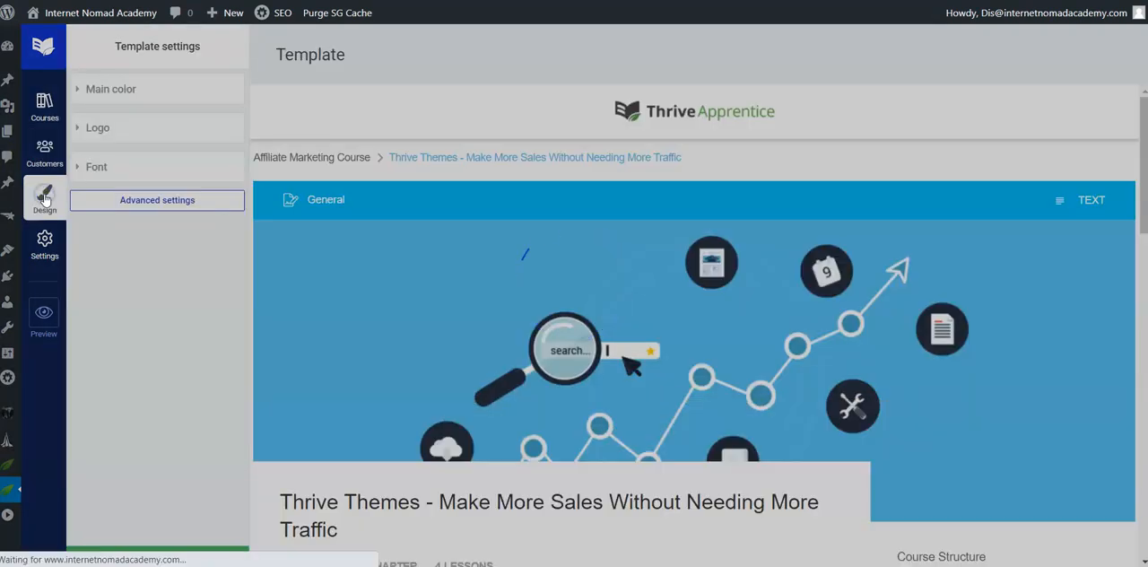
pyautogui.scroll(-2, 553, 412)
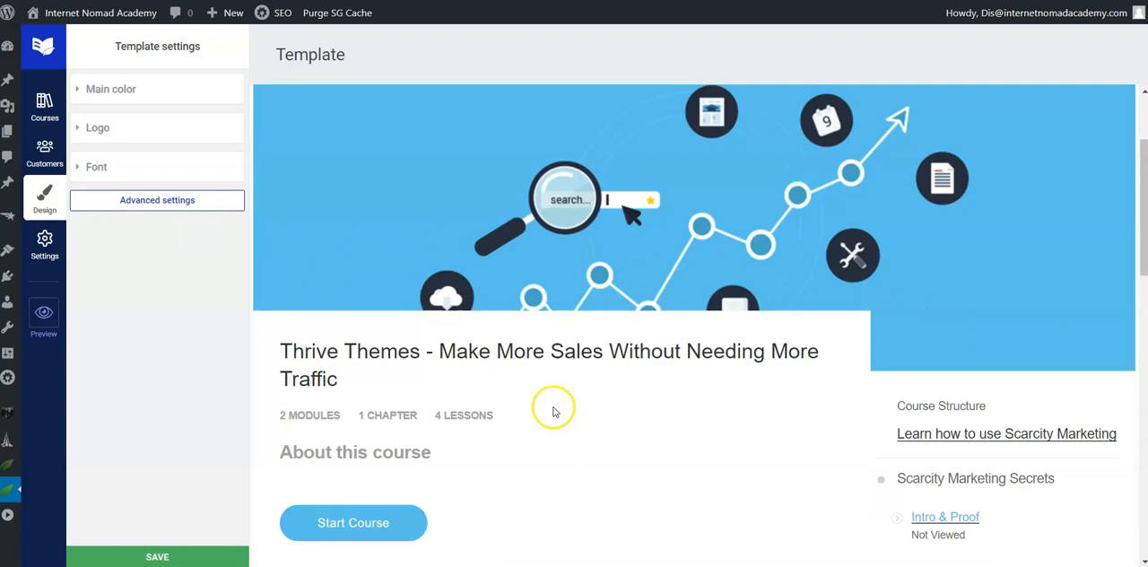
pyautogui.scroll(-5, 553, 411)
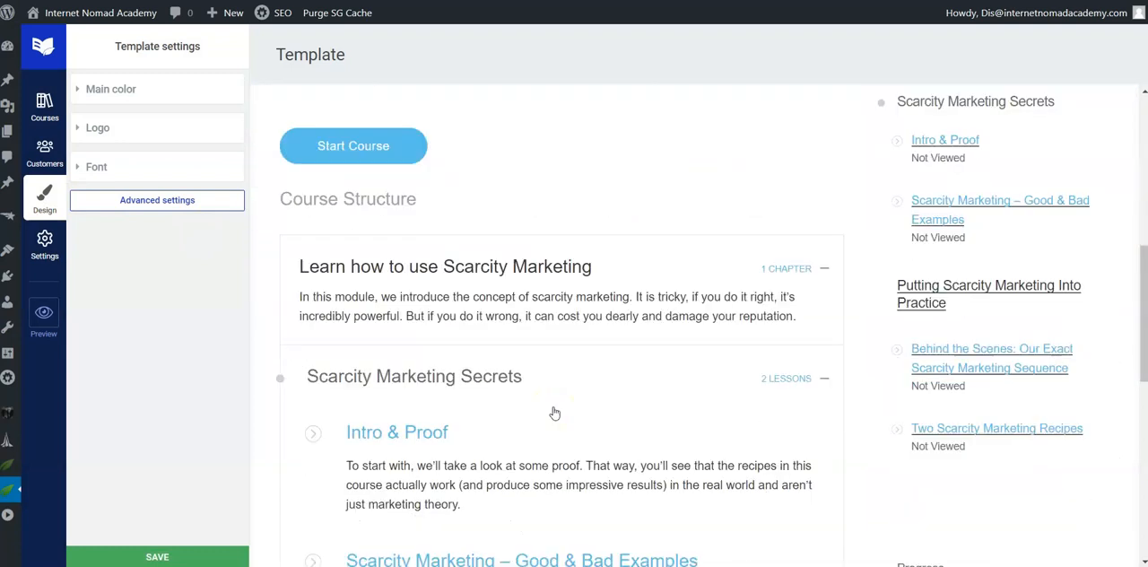
pyautogui.scroll(7, 553, 411)
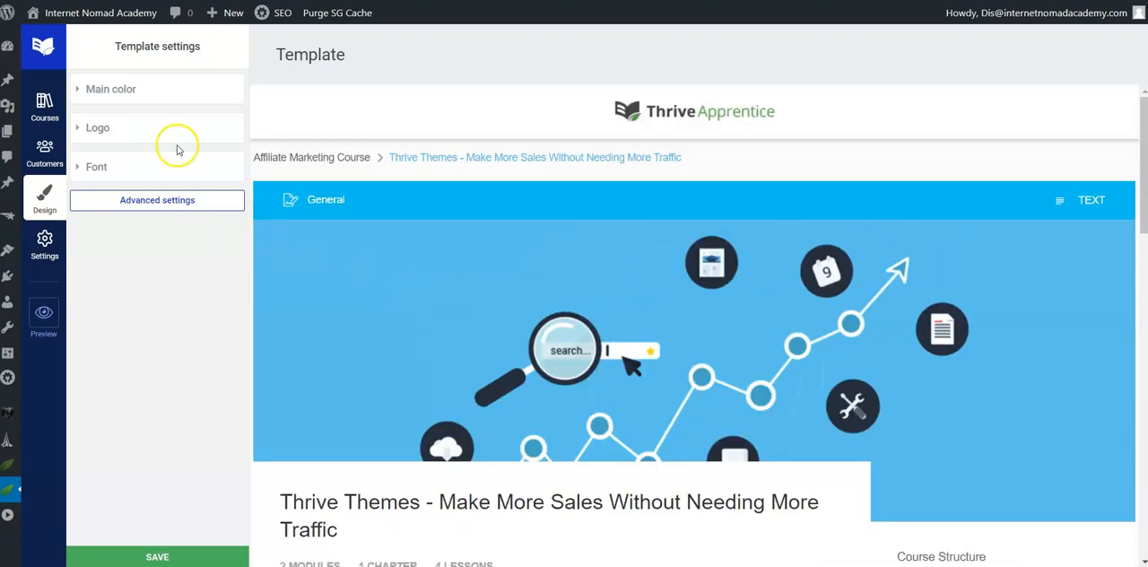
pyautogui.click(116, 91)
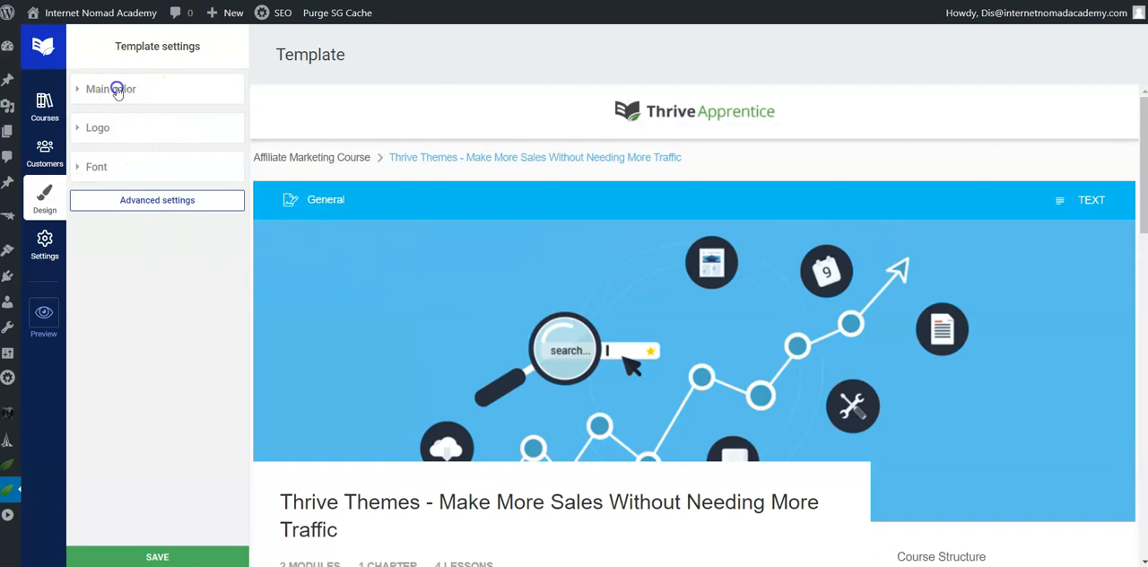
pyautogui.click(117, 164)
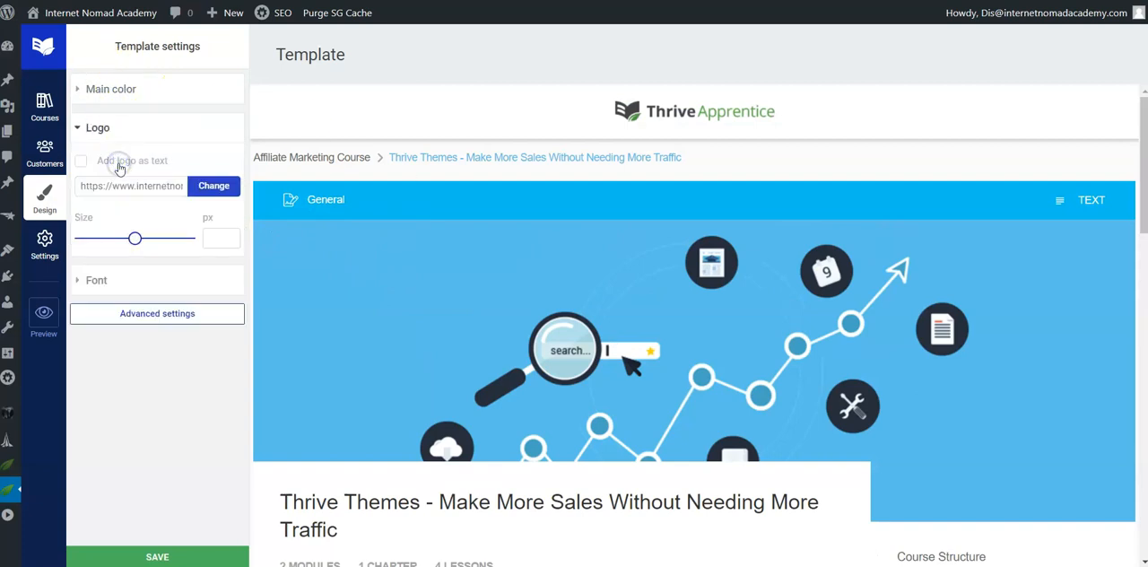
# Step: Set the template's font family to Arial, Helvetica, sans-serif, save the template and check the course page preview
pyautogui.click(133, 279)
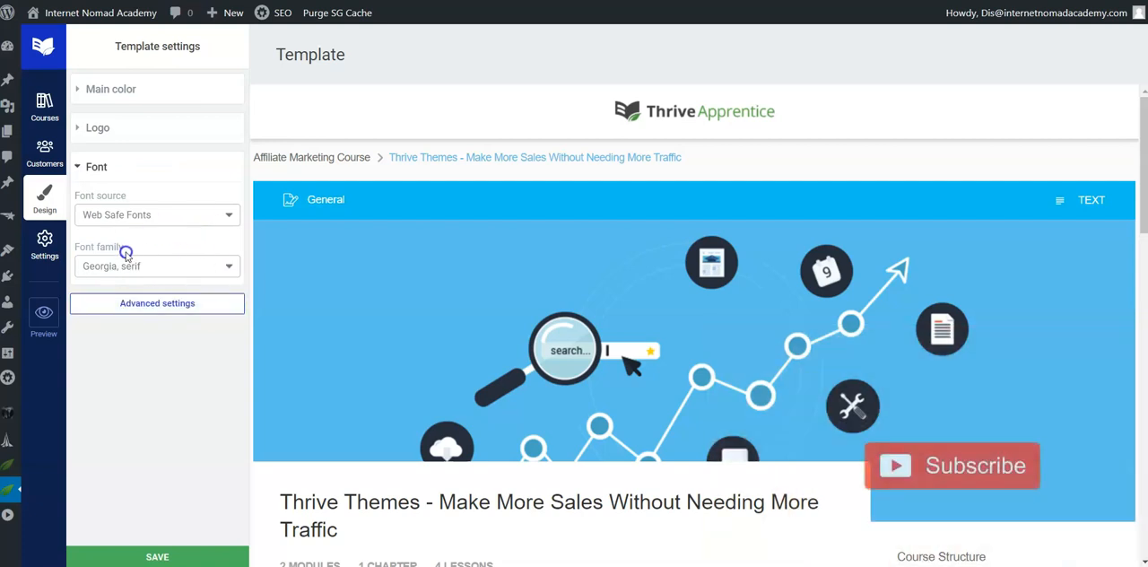
pyautogui.click(166, 267)
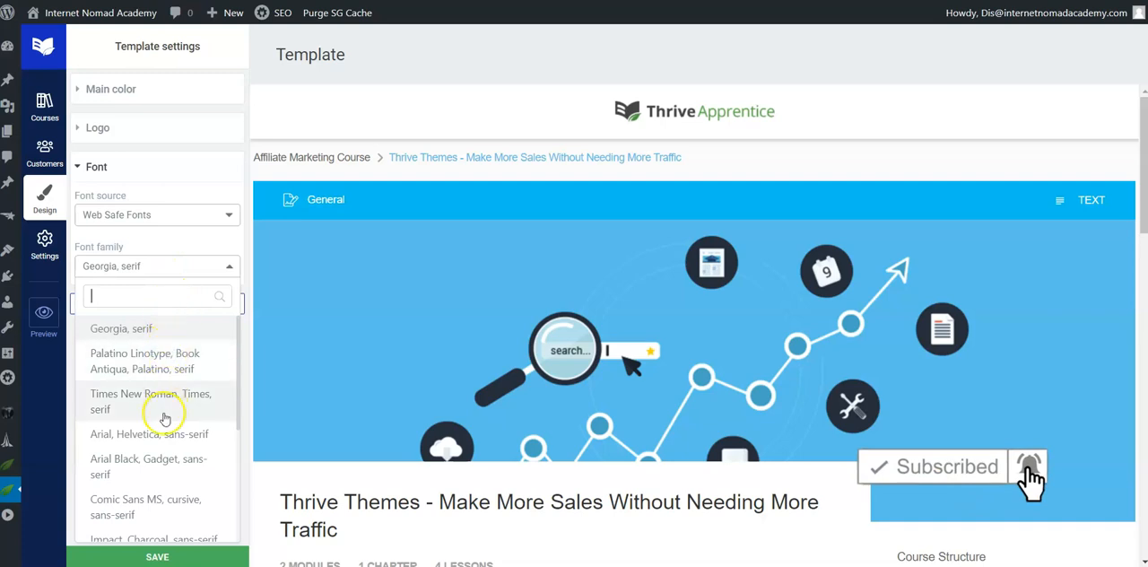
pyautogui.click(148, 436)
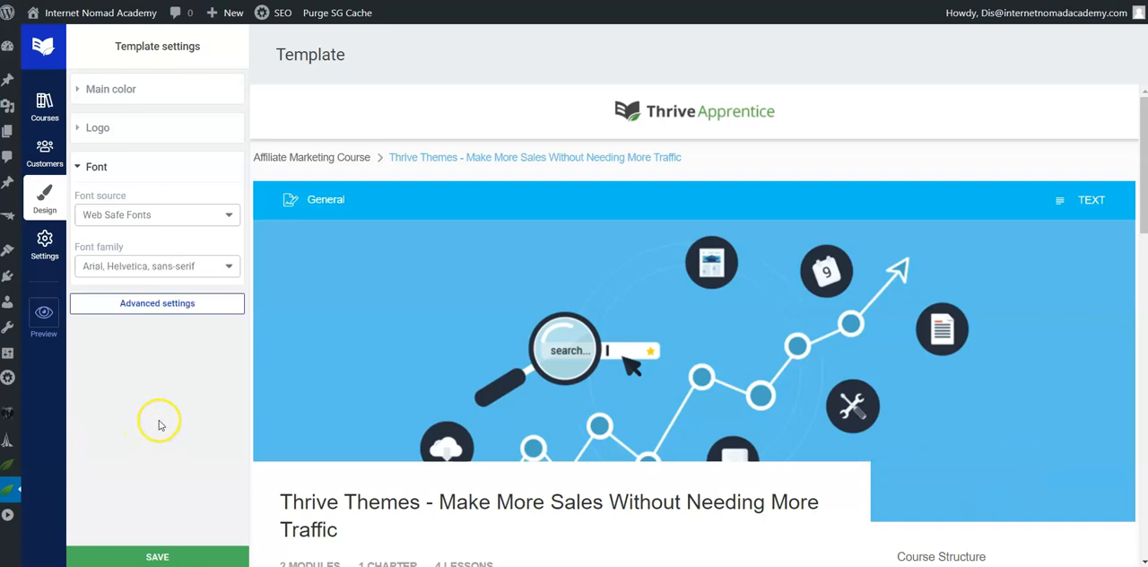
pyautogui.click(184, 554)
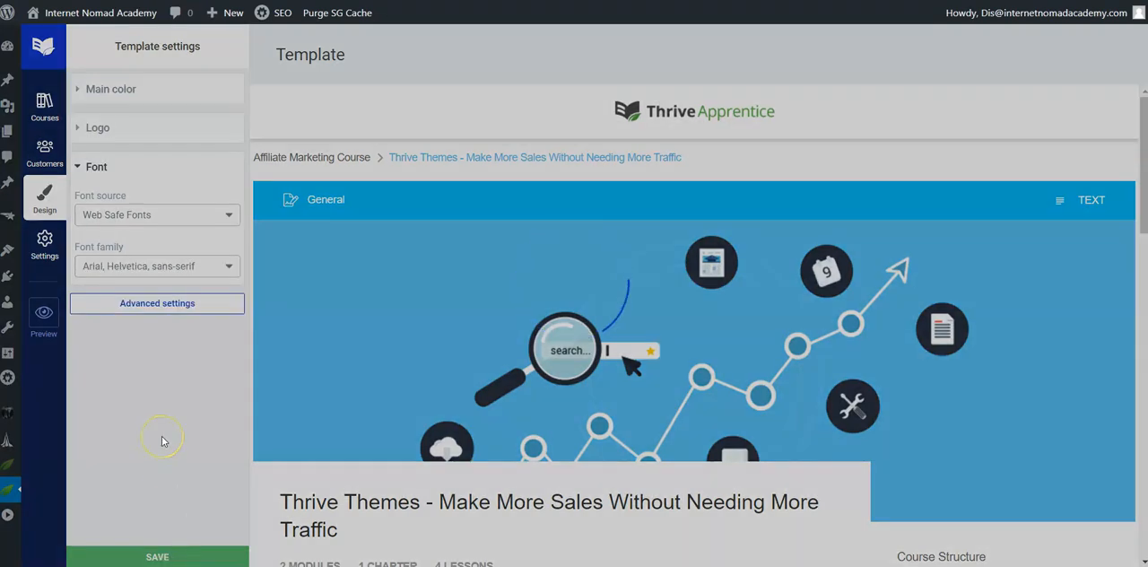
pyautogui.scroll(-2, 439, 399)
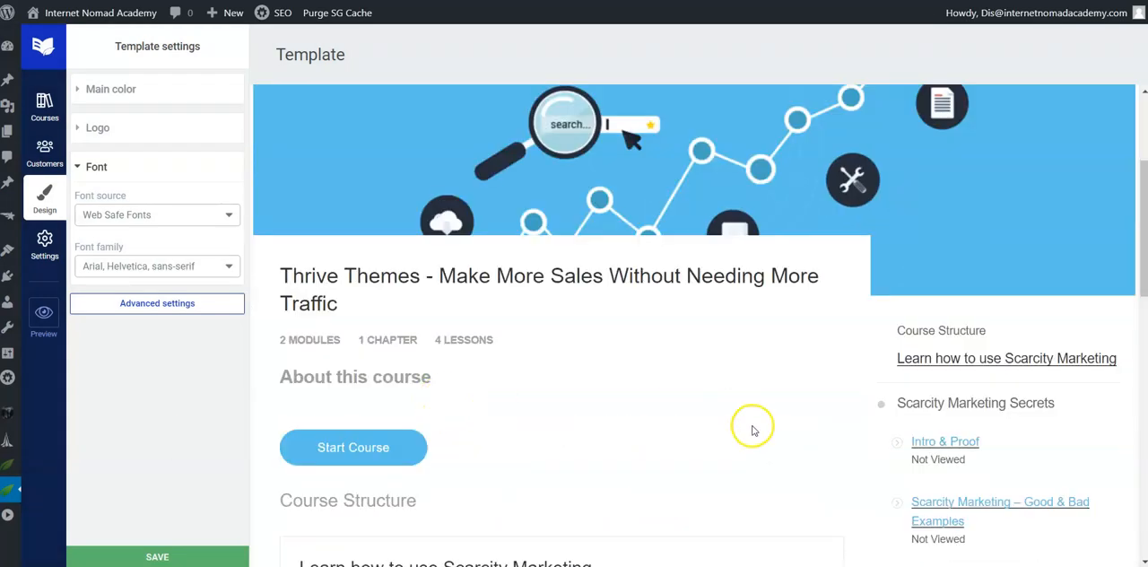
pyautogui.scroll(-2, 753, 430)
pyautogui.scroll(-2, 753, 432)
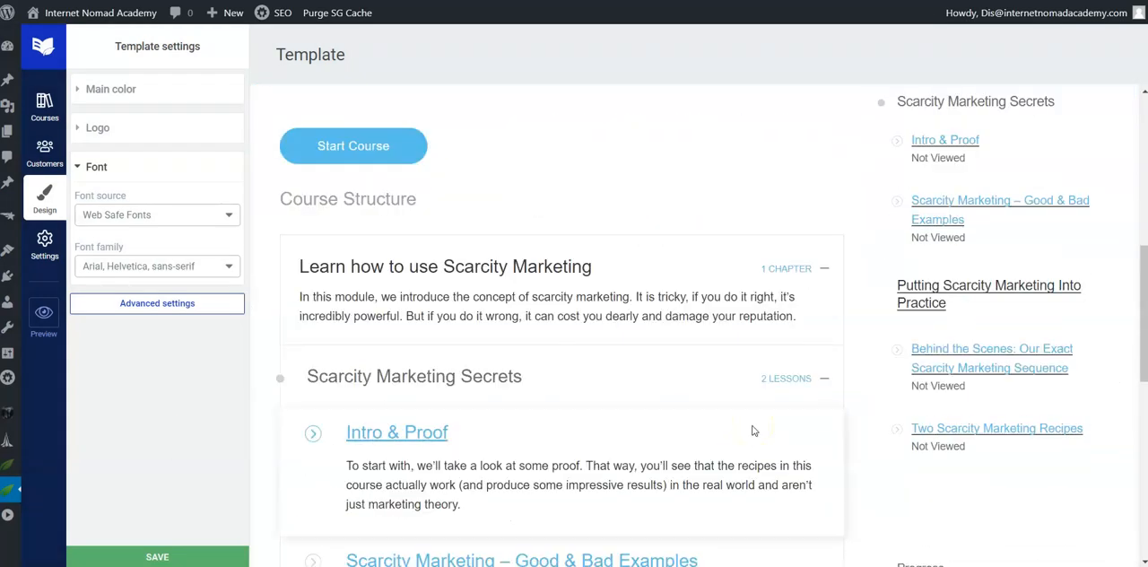
pyautogui.scroll(2, 754, 431)
pyautogui.scroll(4, 664, 377)
# Step: Turn on the "Powered by Thrive Apprentice" display and comments for courses in the general settings
pyautogui.click(44, 240)
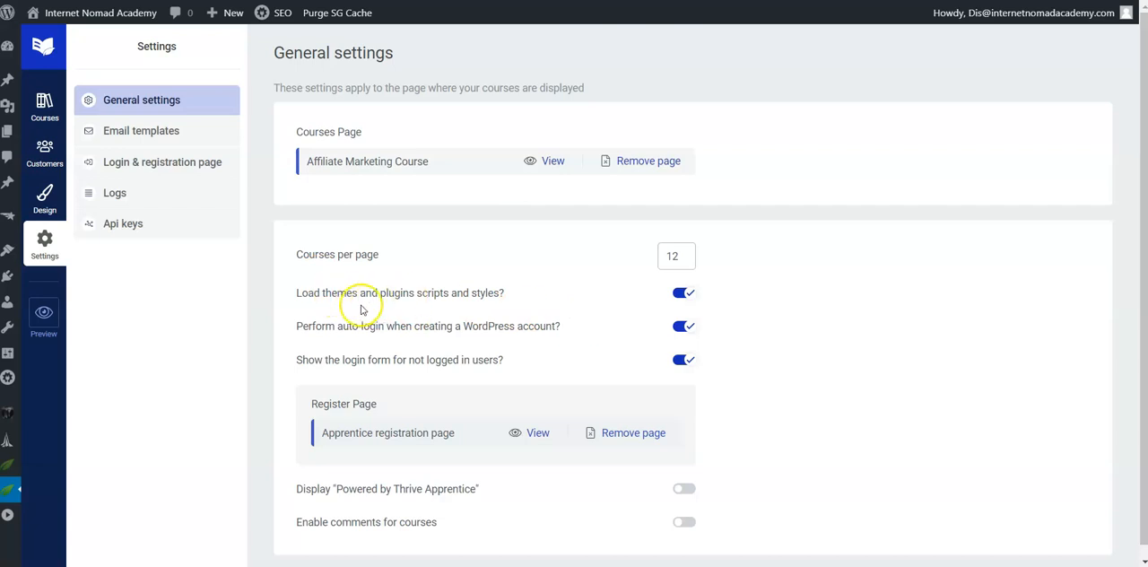
pyautogui.scroll(-1, 430, 273)
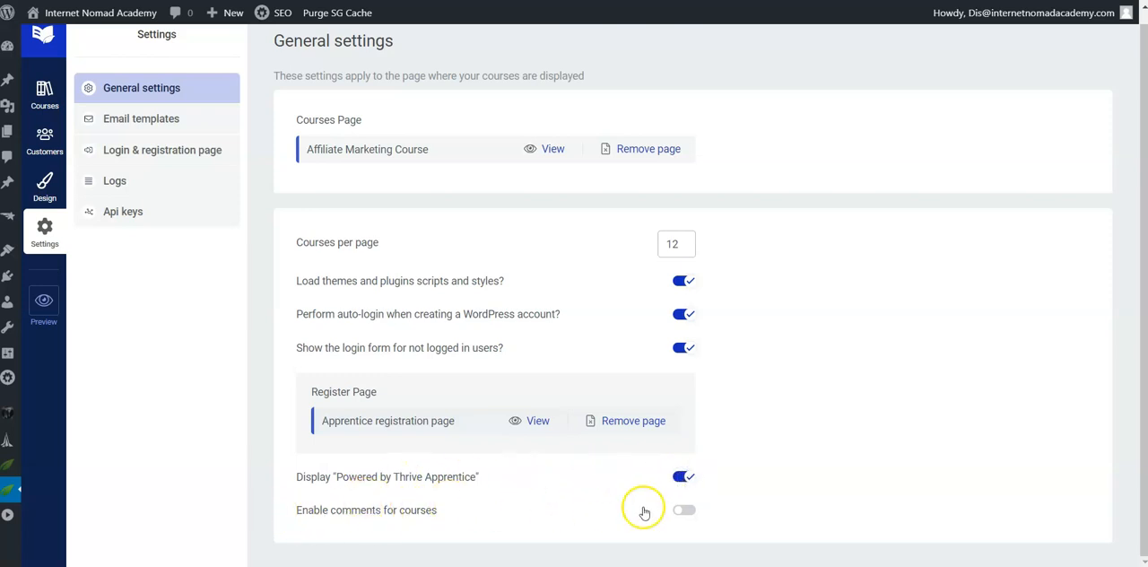
pyautogui.click(685, 513)
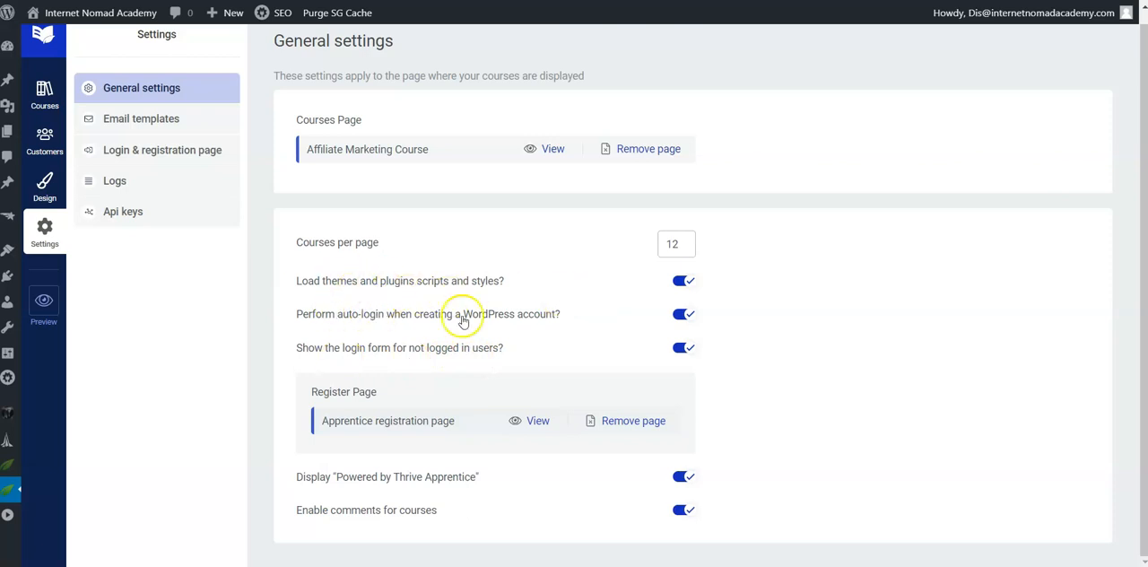
# Step: Set the New Account Created email template to trigger only when a user registers for a new free account, and save it
pyautogui.click(135, 120)
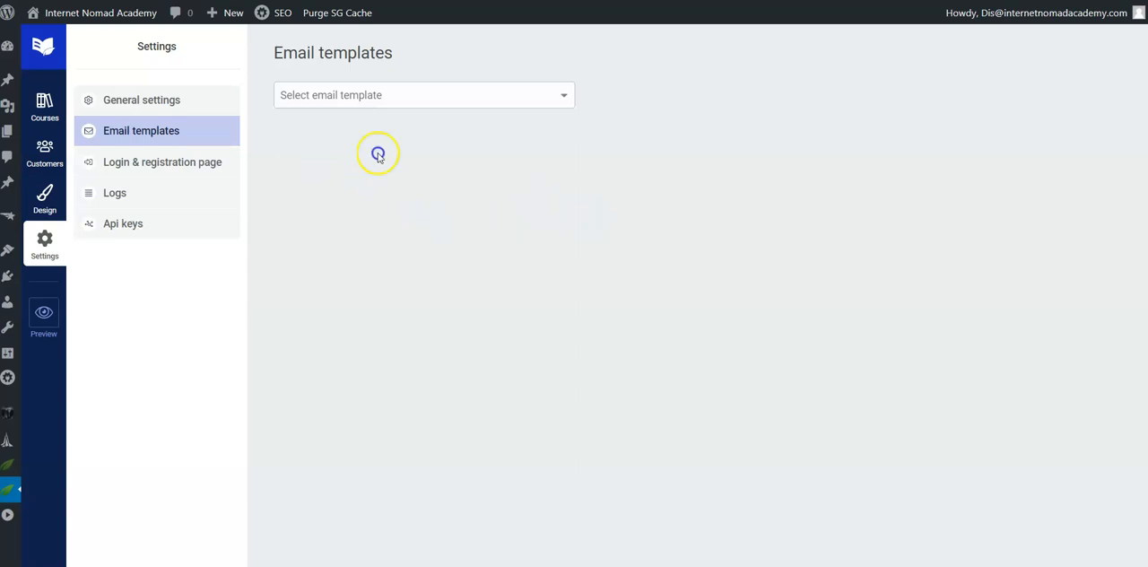
pyautogui.click(442, 97)
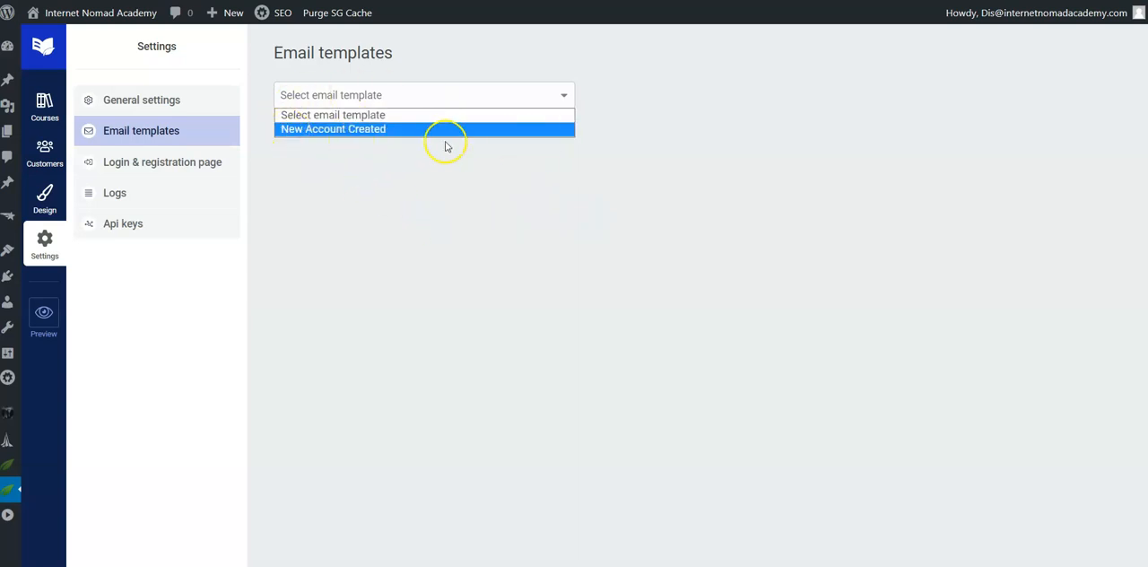
pyautogui.click(304, 130)
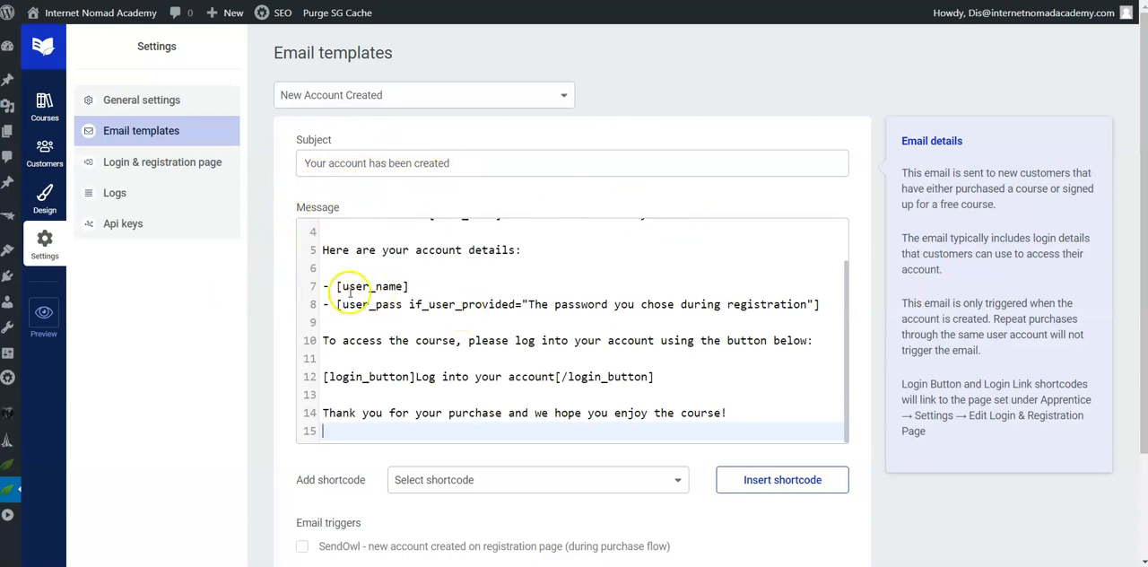
pyautogui.scroll(-2, 264, 355)
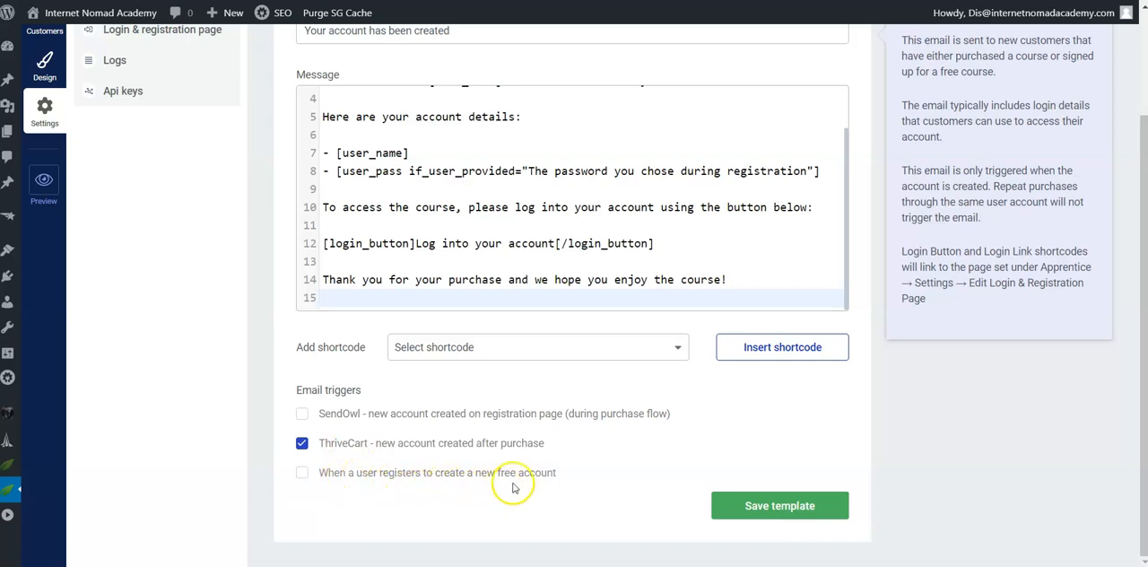
pyautogui.click(302, 473)
pyautogui.click(302, 443)
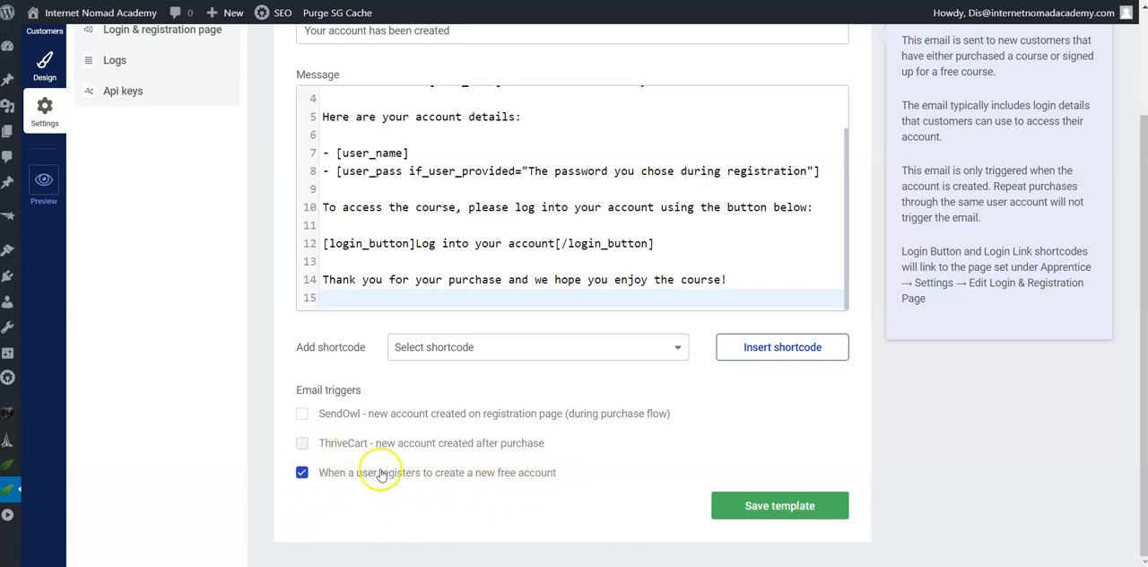
pyautogui.click(765, 506)
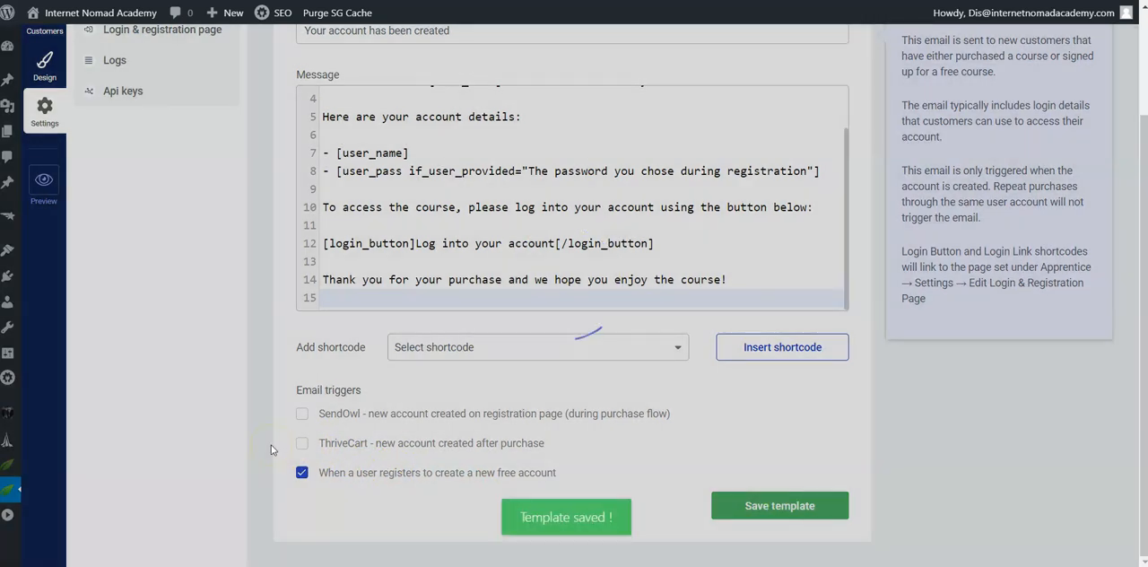
pyautogui.scroll(3, 116, 260)
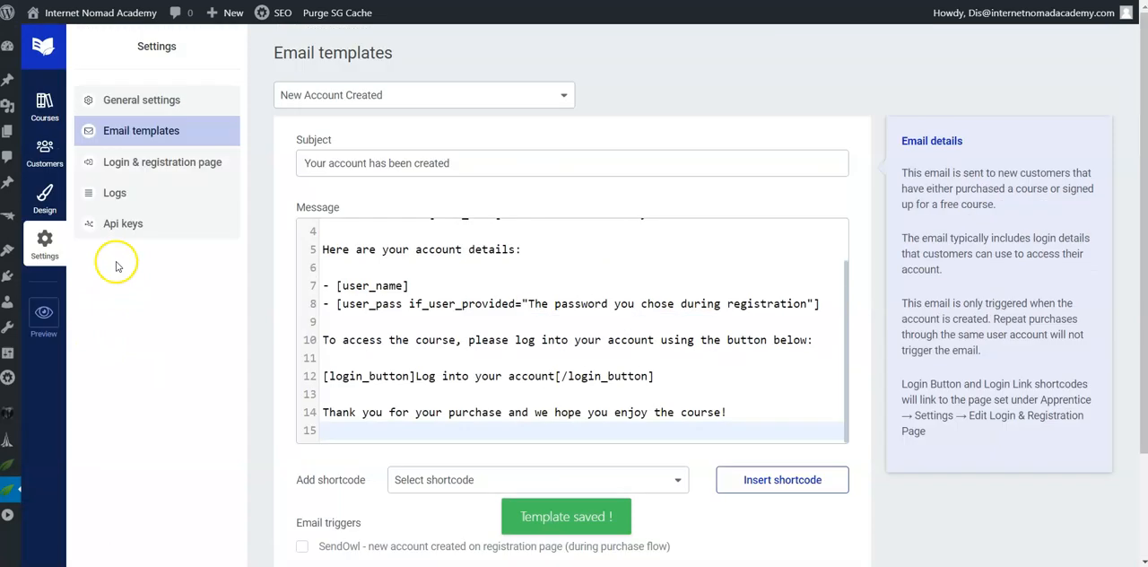
# Step: Review the login and registration page options, the logs and the API keys settings
pyautogui.click(139, 176)
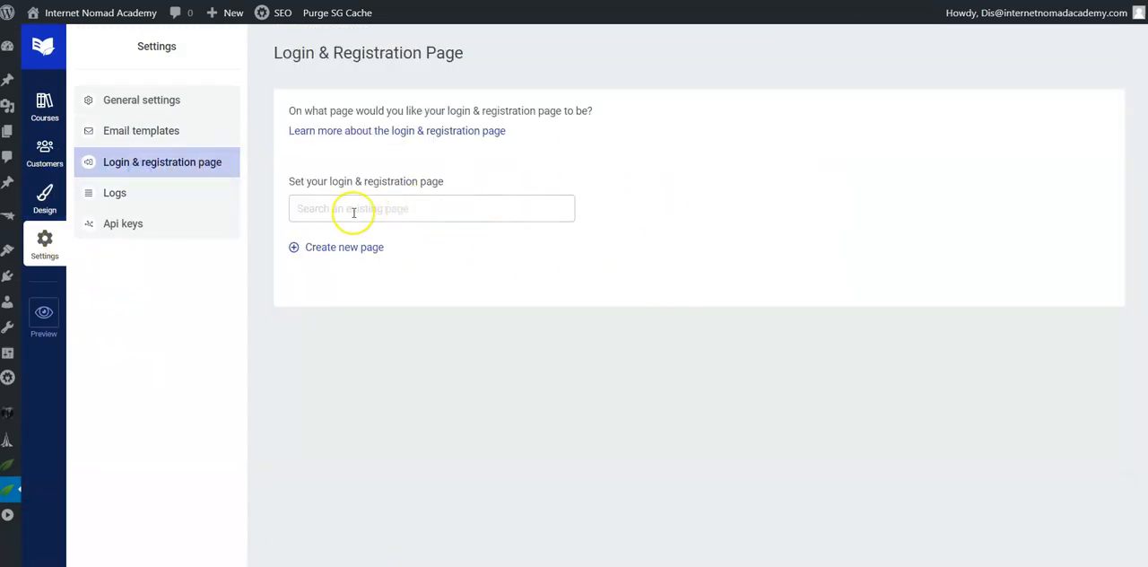
pyautogui.click(335, 250)
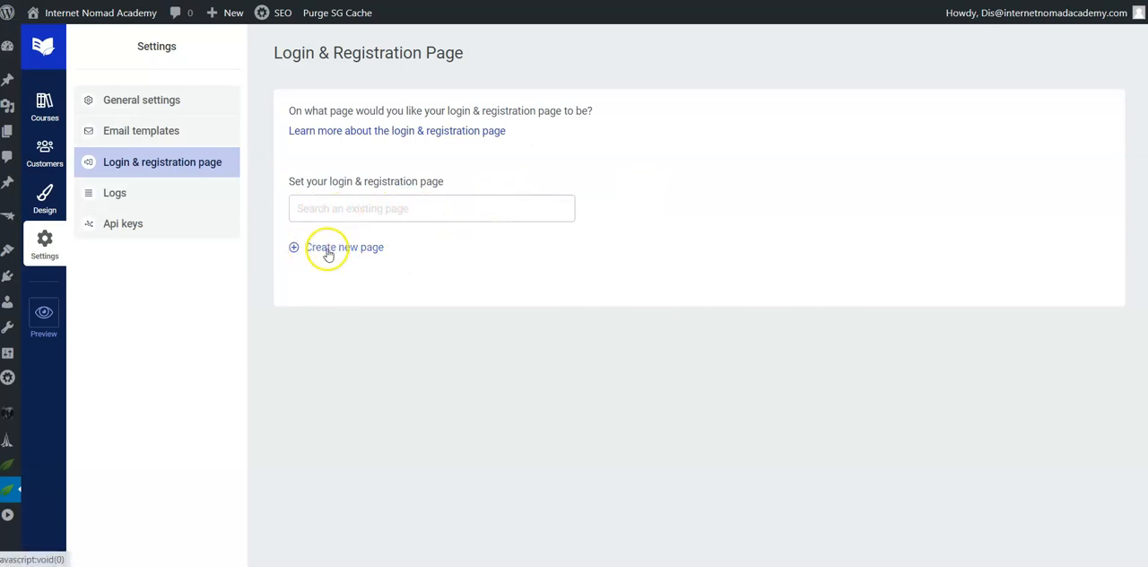
pyautogui.click(120, 196)
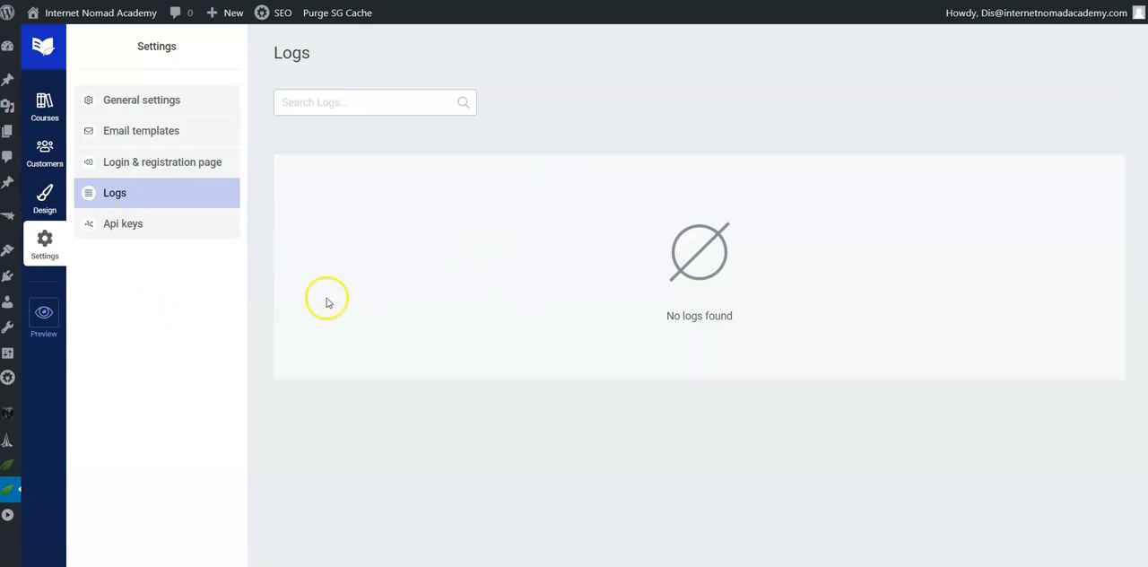
pyautogui.click(135, 226)
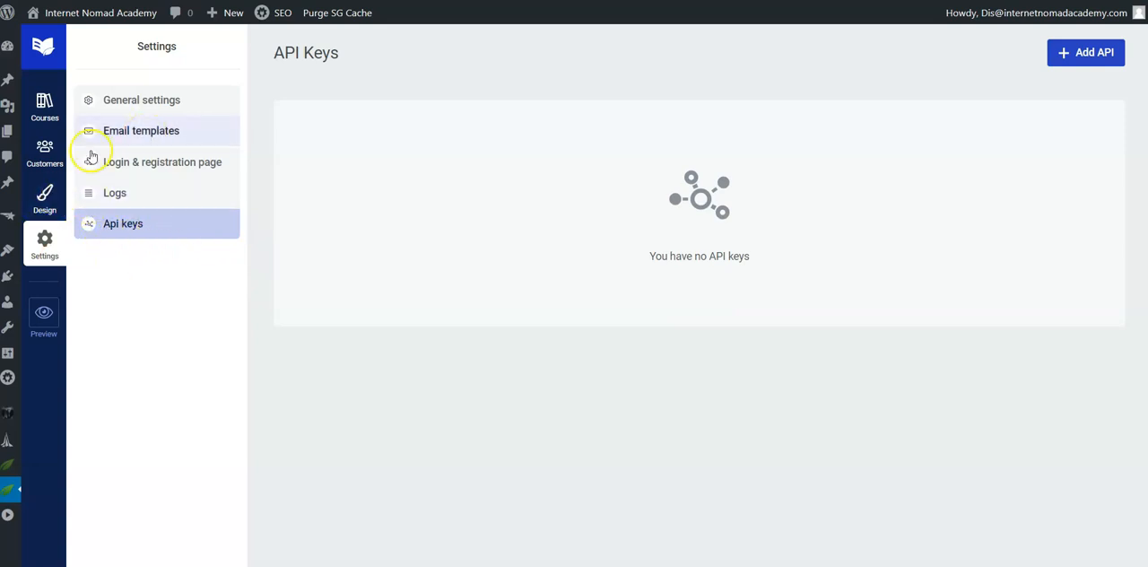
# Step: Dismiss the deletion of the Affiliate Marketing course and open the course's details for editing
pyautogui.click(46, 109)
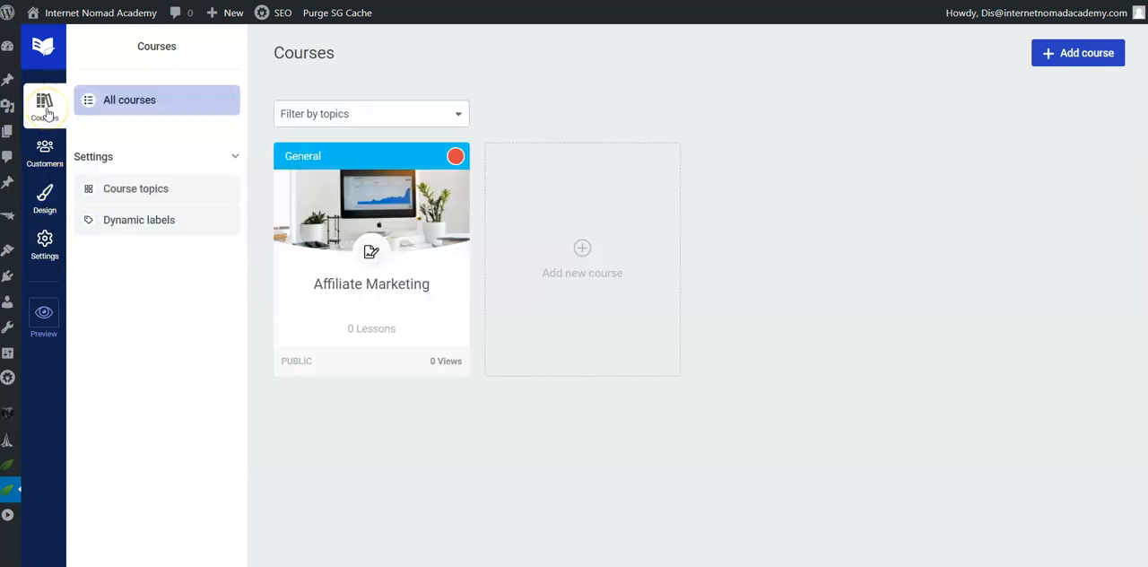
pyautogui.click(355, 244)
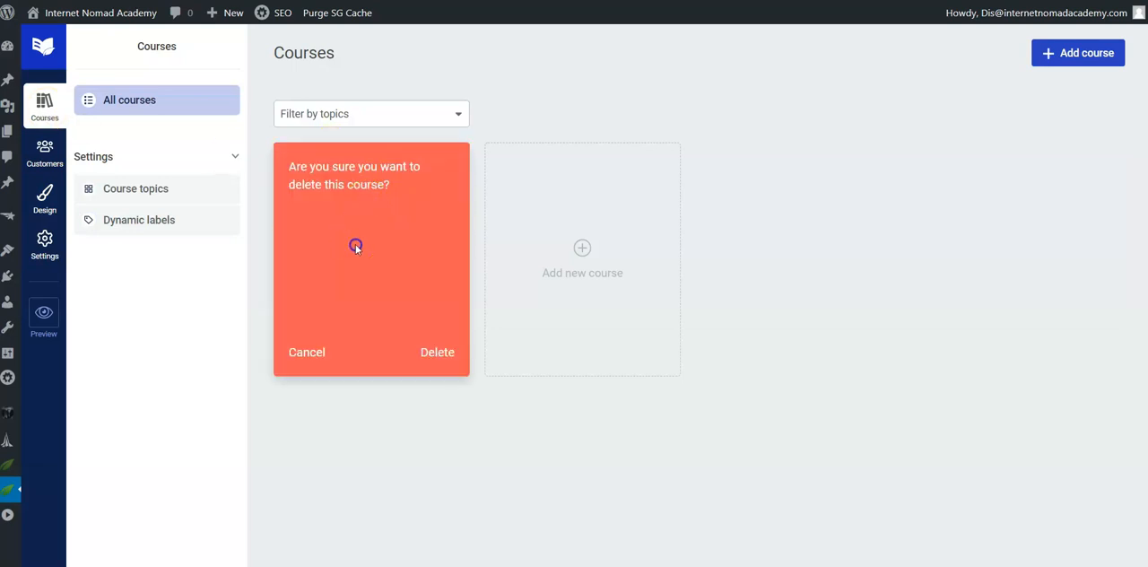
pyautogui.click(307, 351)
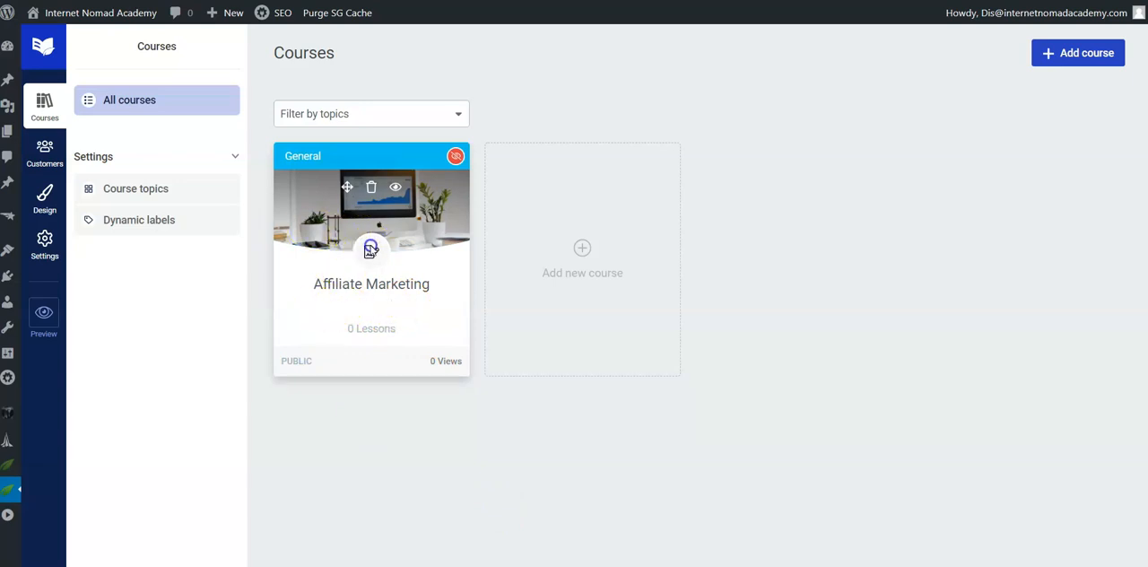
pyautogui.click(371, 249)
pyautogui.scroll(-3, 900, 482)
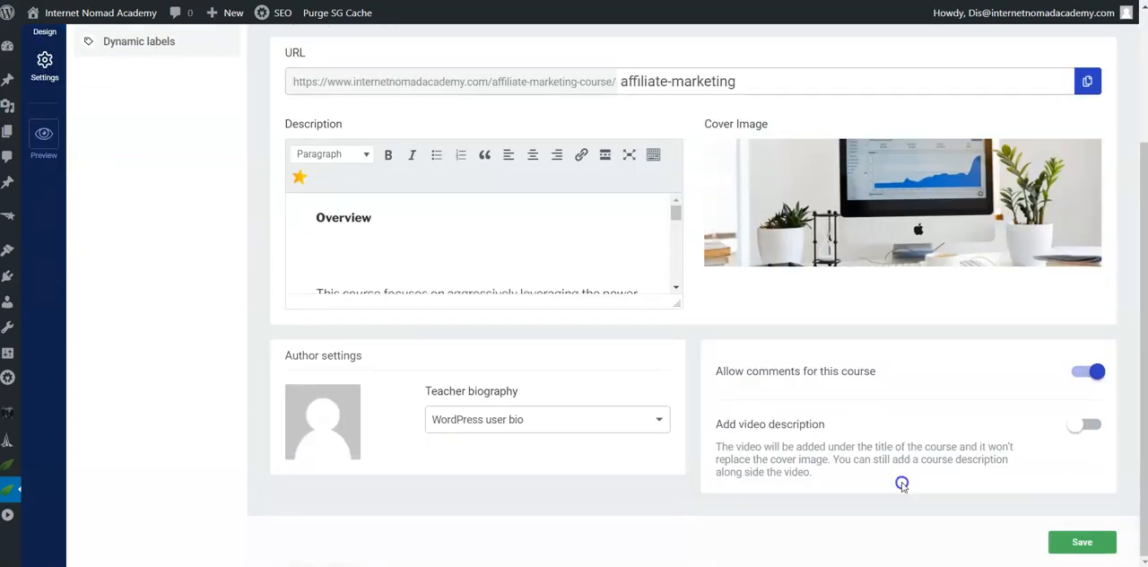
# Step: Turn on Restrict access in the Affiliate Marketing course's access restrictions
pyautogui.scroll(3, 807, 489)
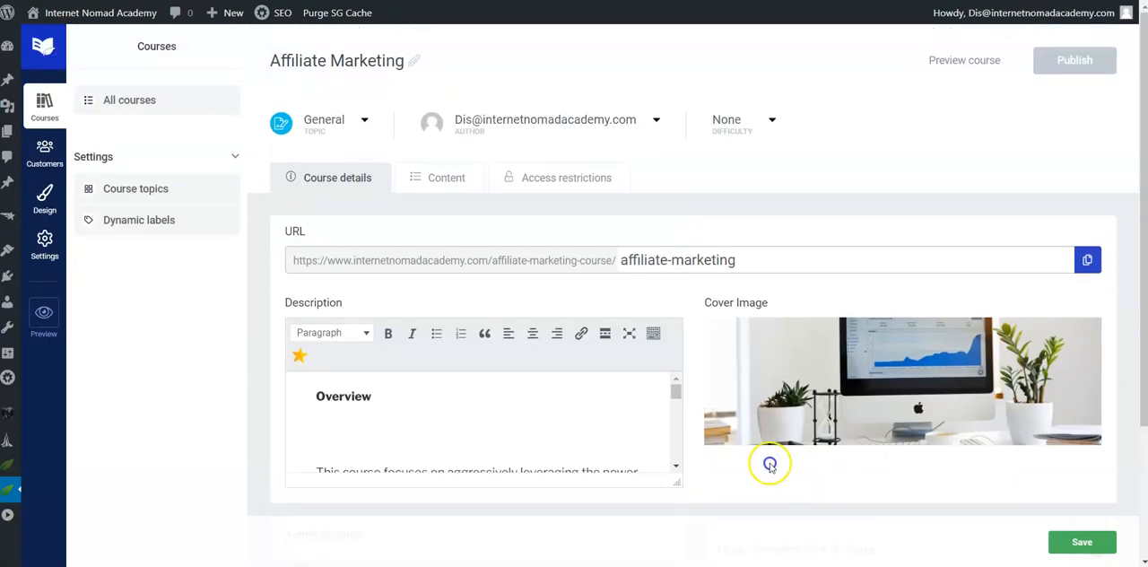
pyautogui.click(445, 177)
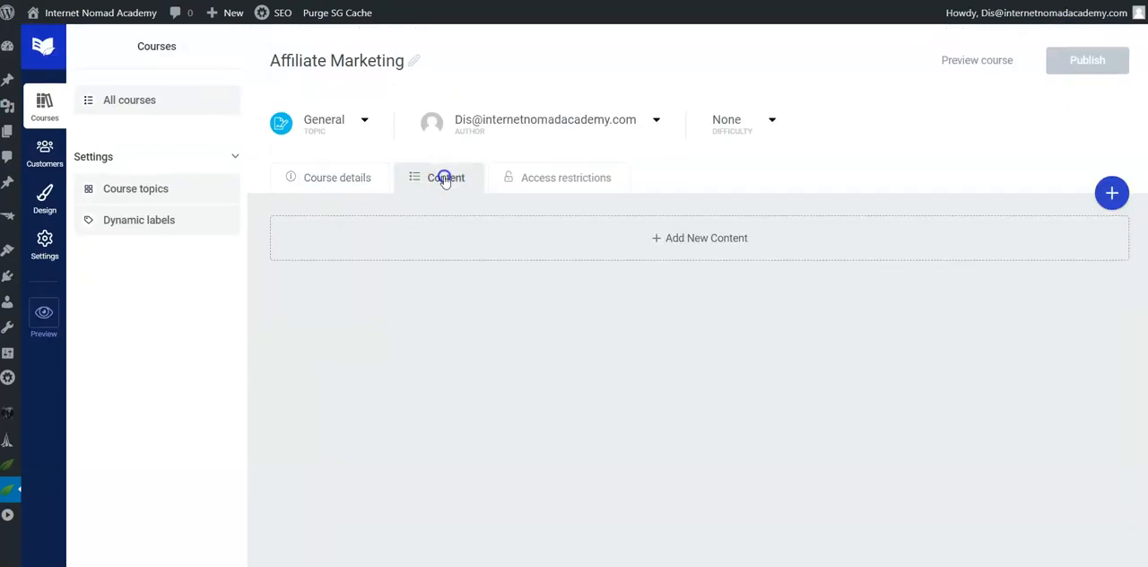
pyautogui.click(542, 179)
pyautogui.click(445, 179)
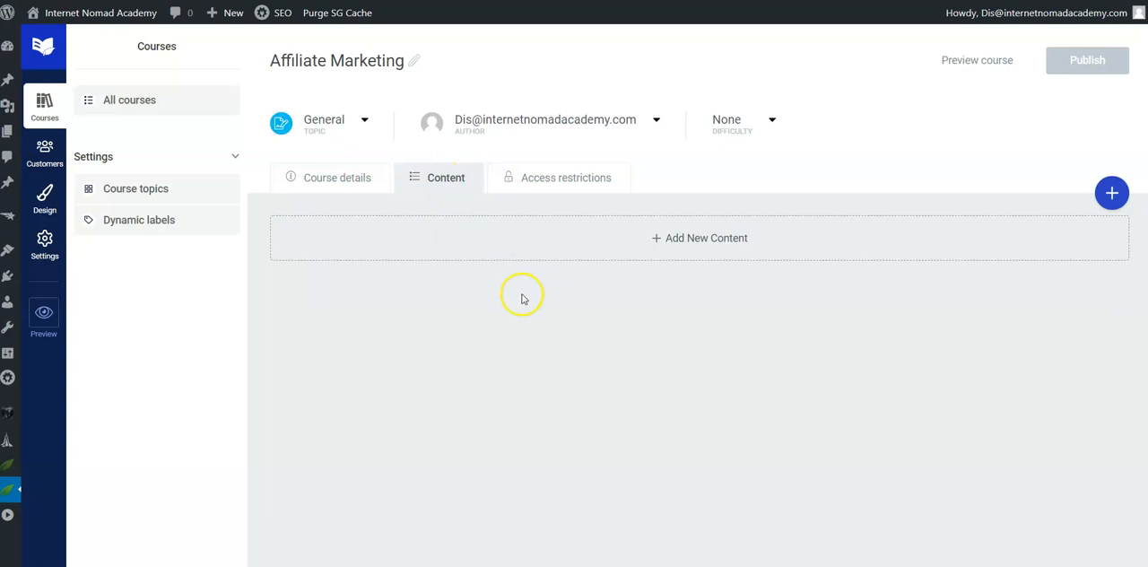
pyautogui.click(541, 183)
pyautogui.scroll(-2, 511, 314)
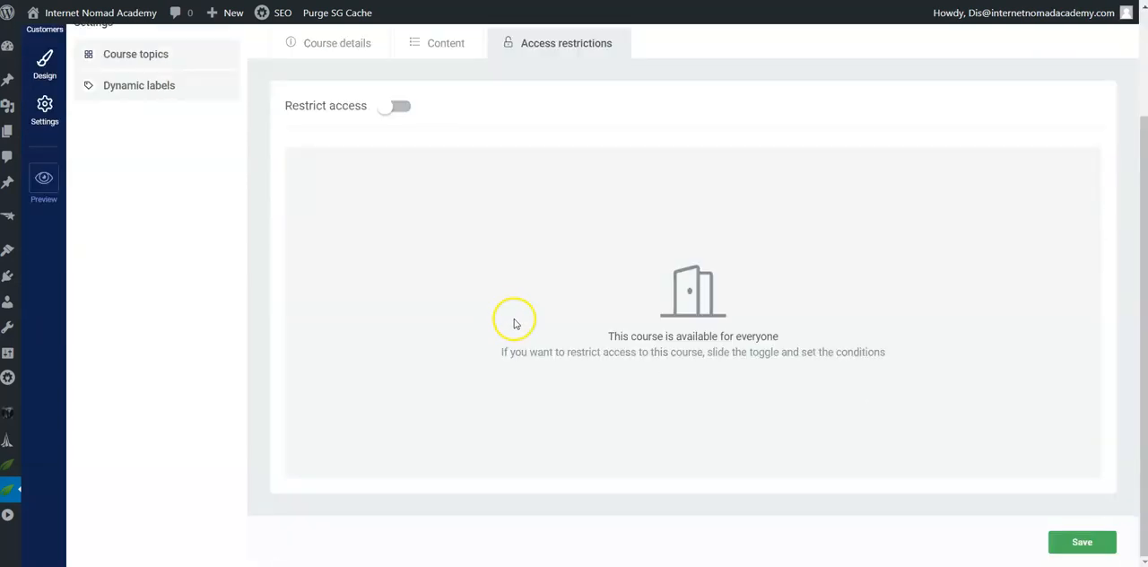
pyautogui.click(394, 106)
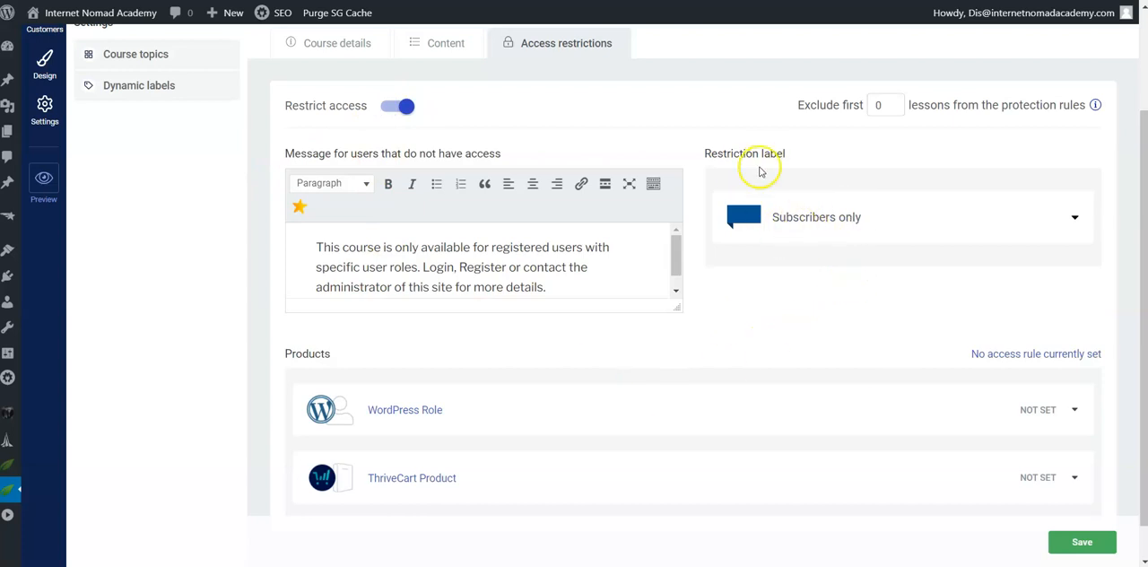
# Step: Review the available restriction labels for the course, keeping Subscribers only selected
pyautogui.click(871, 218)
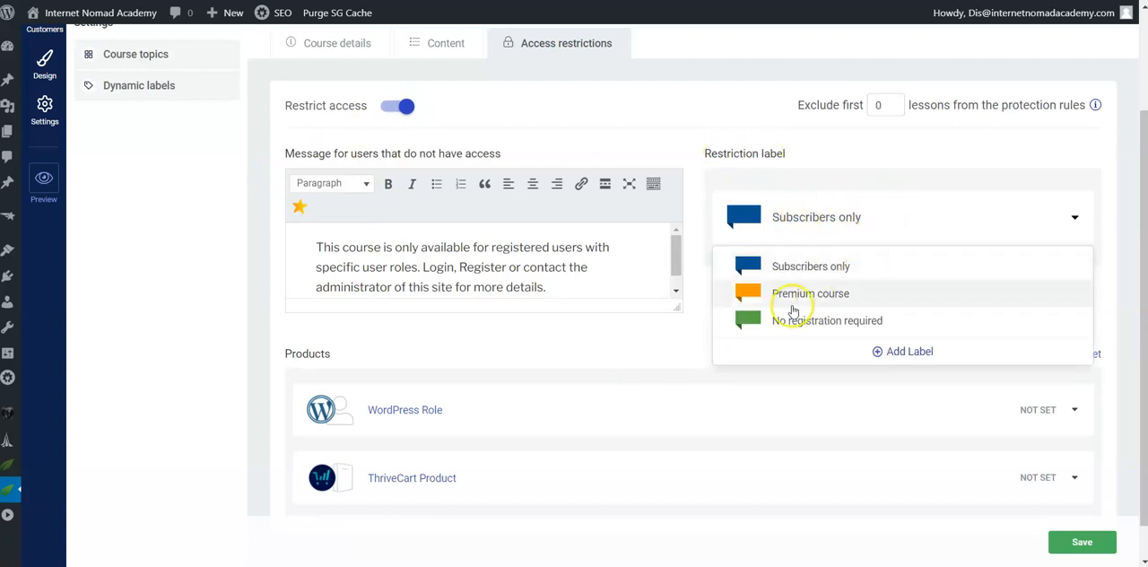
pyautogui.click(915, 217)
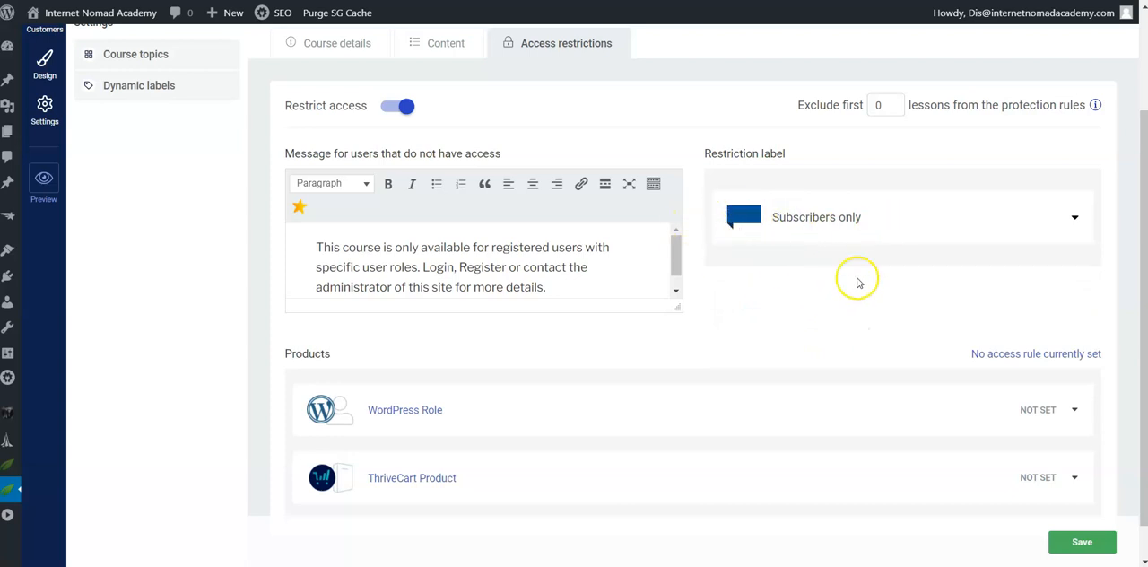
pyautogui.click(856, 229)
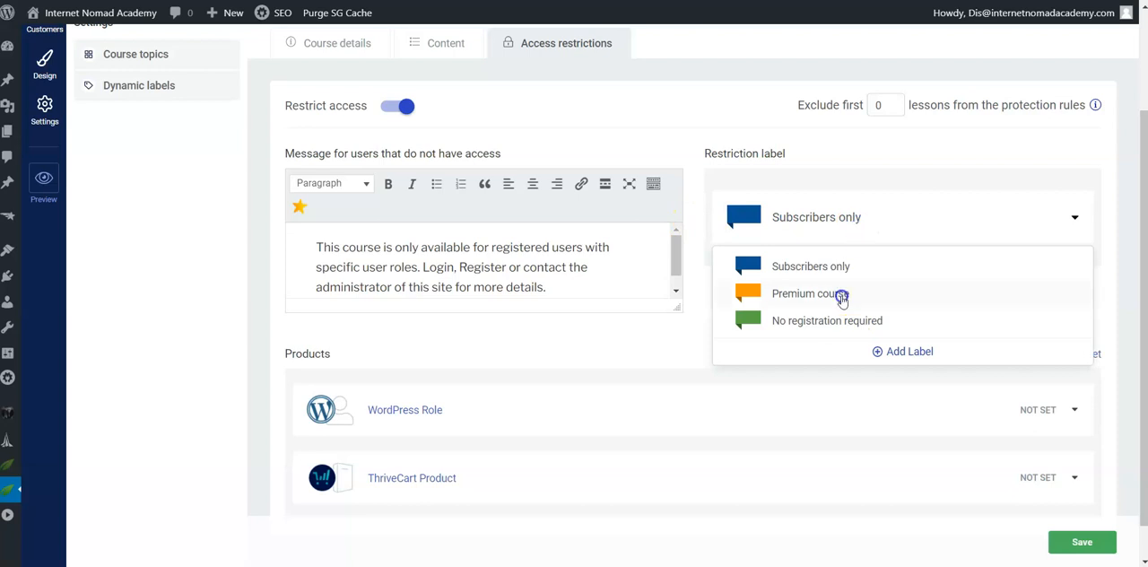
pyautogui.click(831, 221)
# Step: Grant course access to the Subscriber WordPress role and save the course
pyautogui.scroll(-1, 717, 383)
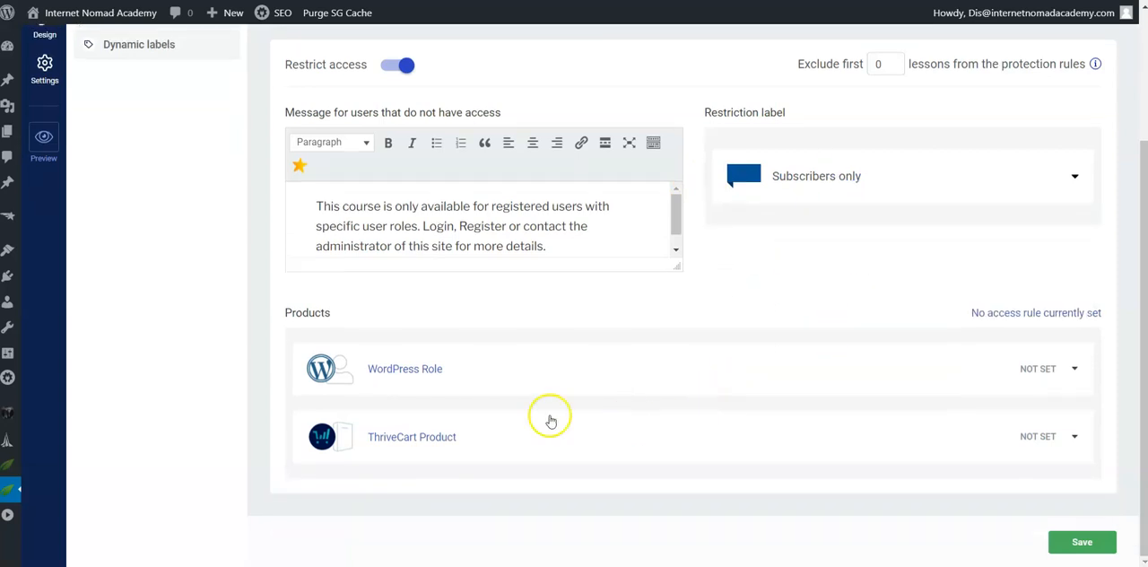
pyautogui.click(1051, 370)
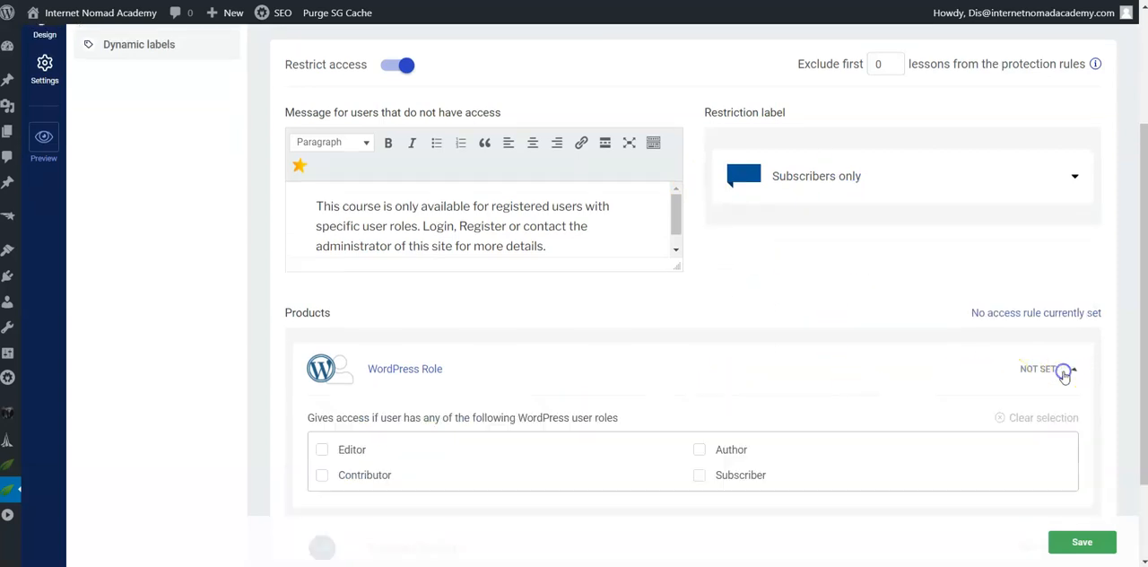
pyautogui.click(700, 475)
pyautogui.click(1076, 541)
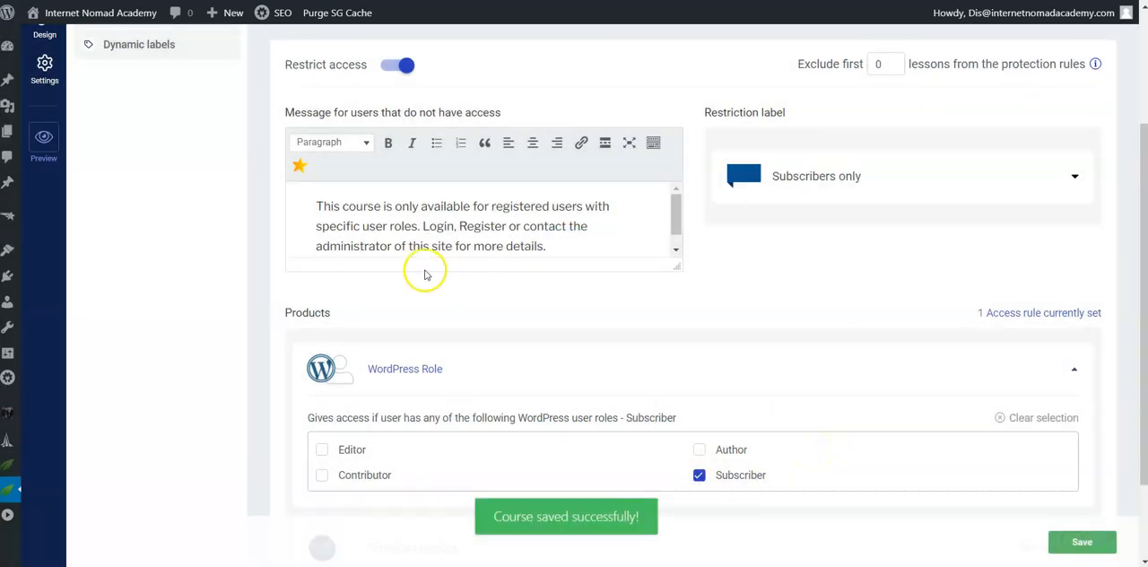
# Step: Start adding a new chapter to the course content
pyautogui.scroll(3, 480, 238)
pyautogui.click(436, 153)
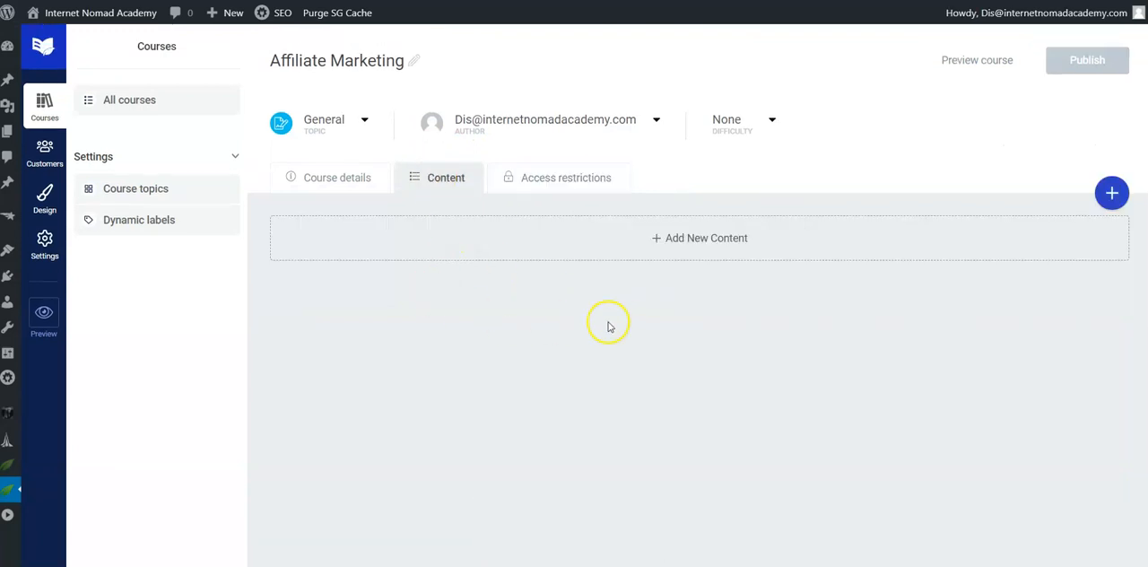
pyautogui.click(677, 238)
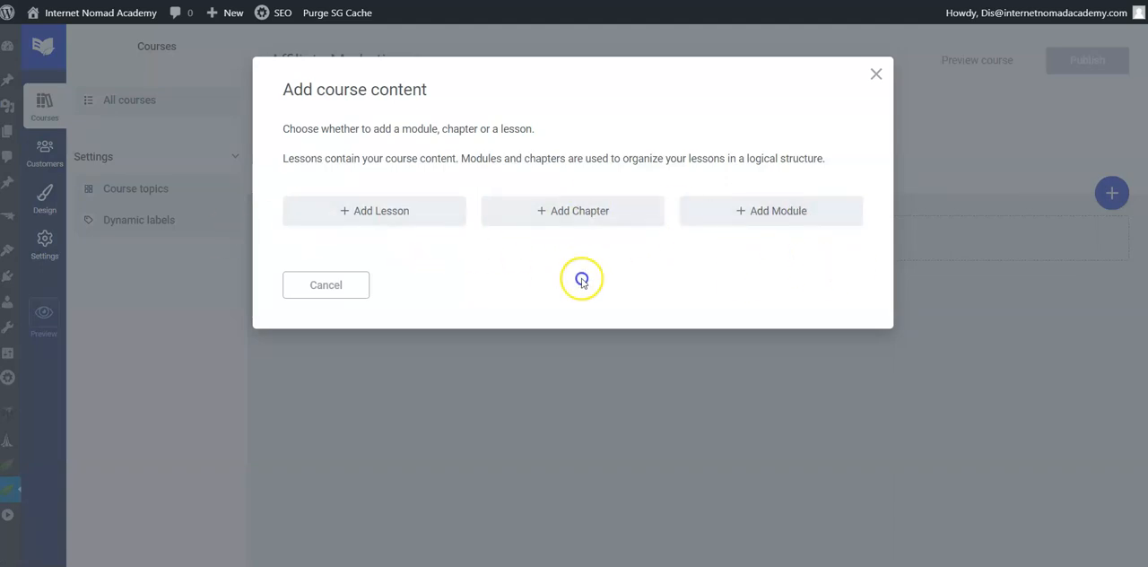
pyautogui.click(571, 210)
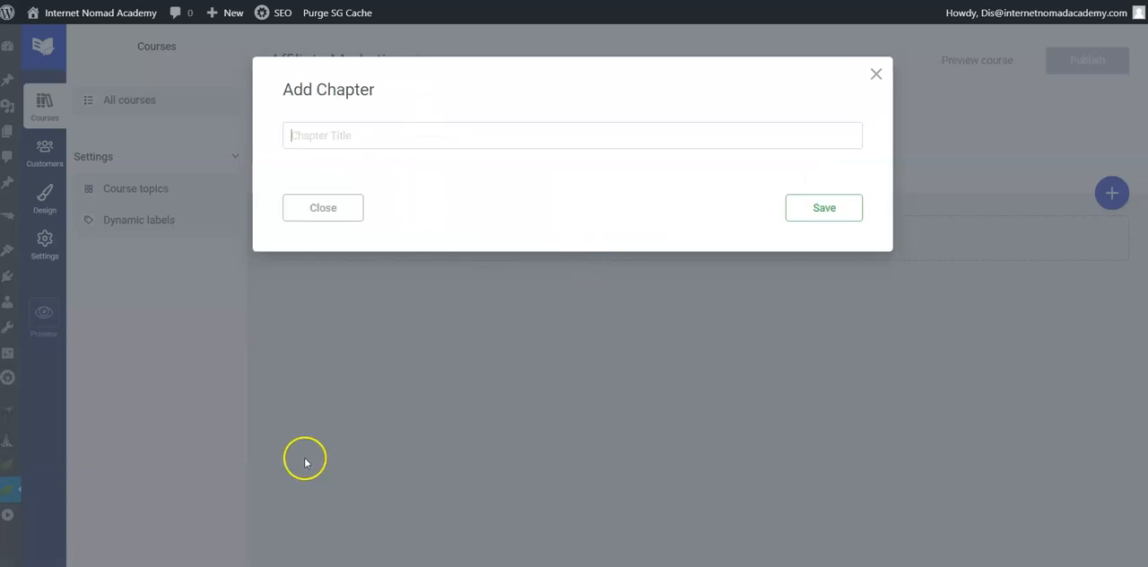
# Step: Switch to the Word document and copy the heading "Chapter 1: Choosing an Affiliate Market Place"
pyautogui.click(531, 563)
pyautogui.scroll(8, 530, 409)
pyautogui.scroll(10, 536, 419)
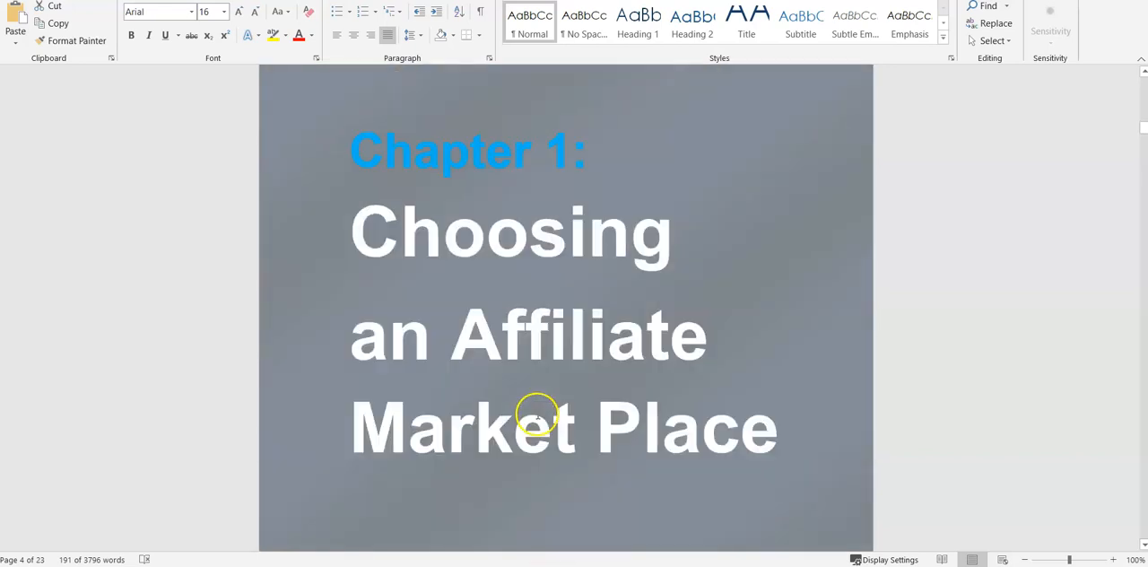
pyautogui.scroll(-1, 406, 251)
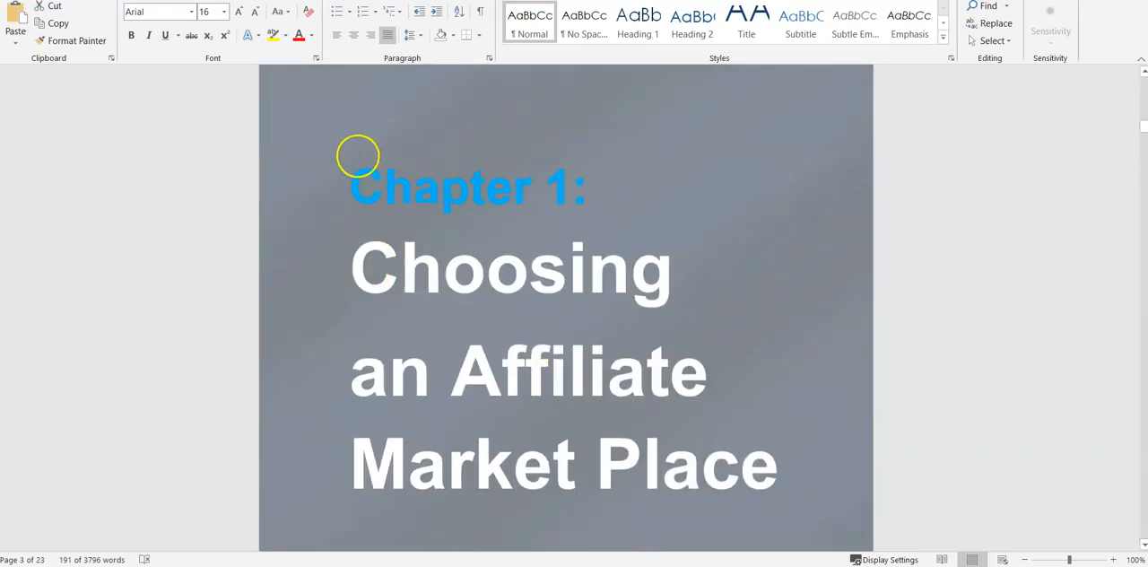
pyautogui.moveTo(350, 186); pyautogui.dragTo(787, 438)
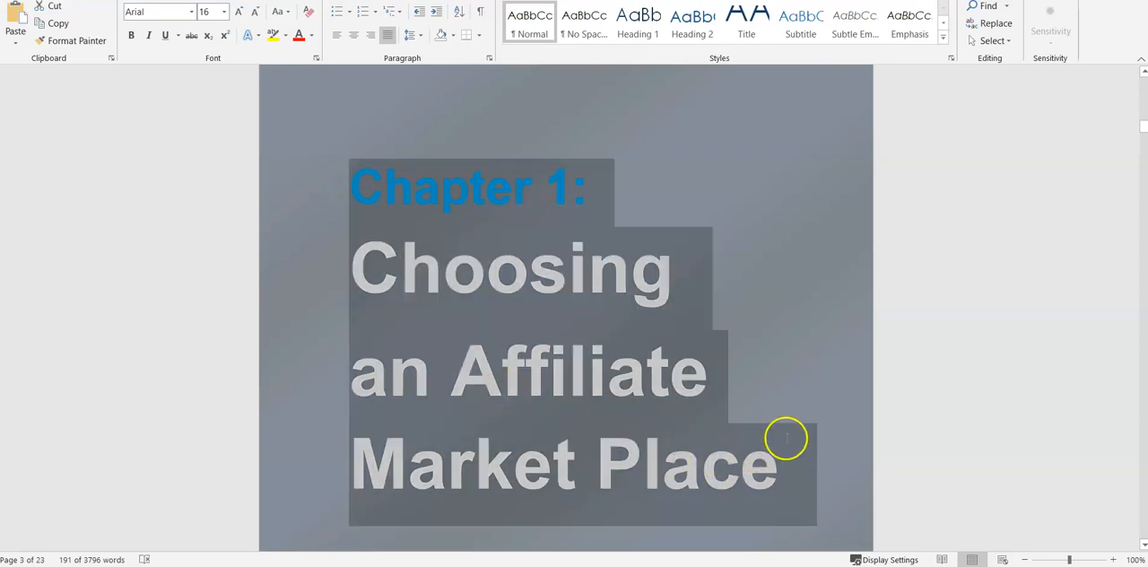
pyautogui.rightClick(500, 328)
pyautogui.click(554, 353)
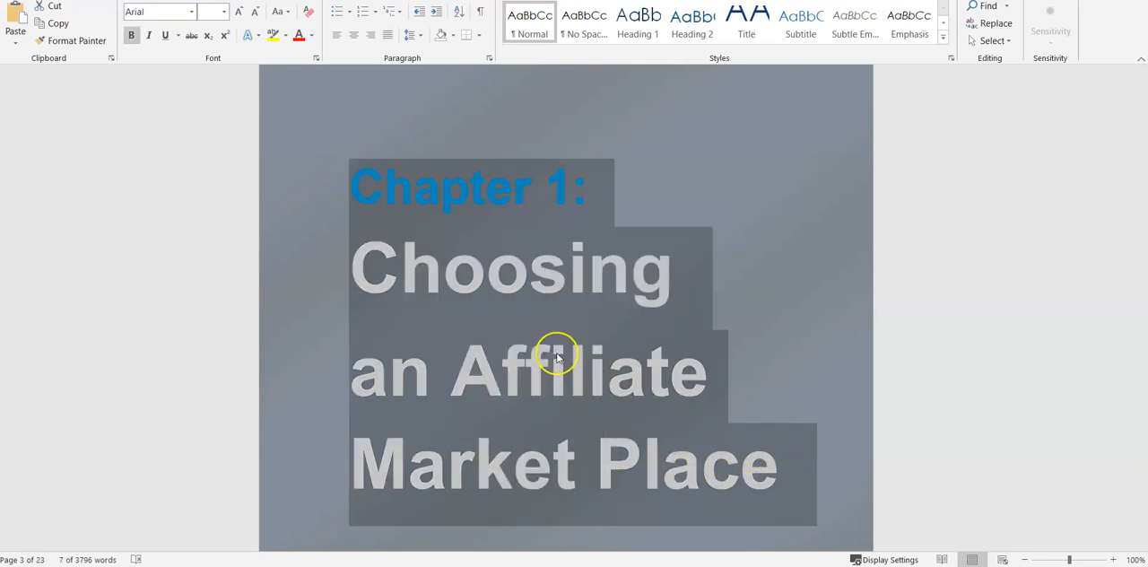
# Step: Switch back to Thrive Apprentice, paste "Chapter 1: Choosing an Affiliate Market Place" as the chapter title and save the chapter
pyautogui.hotkey('alt', 'Tab')
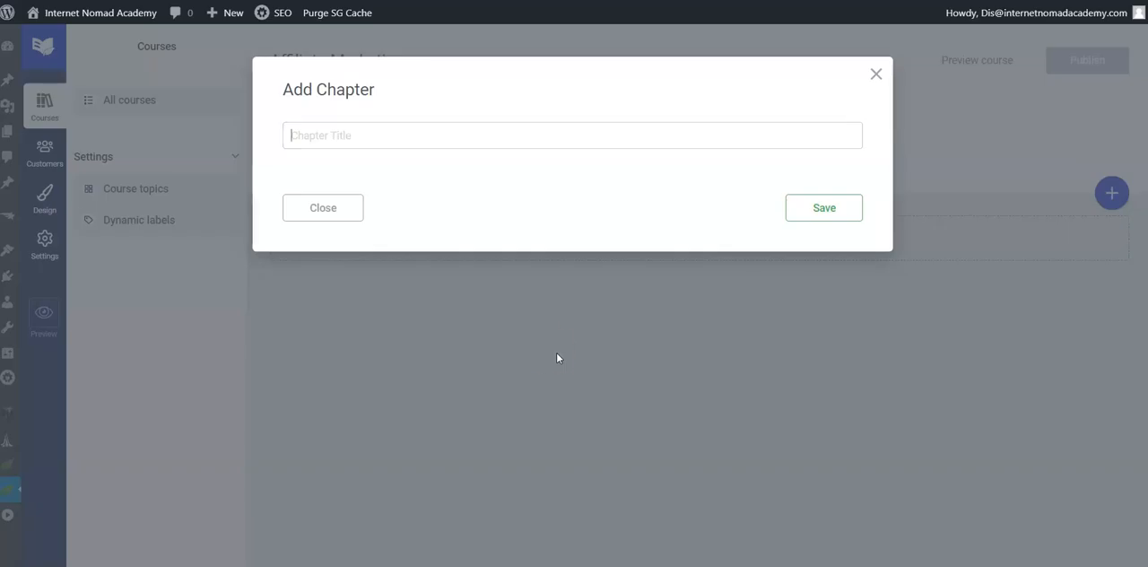
pyautogui.rightClick(310, 139)
pyautogui.click(391, 249)
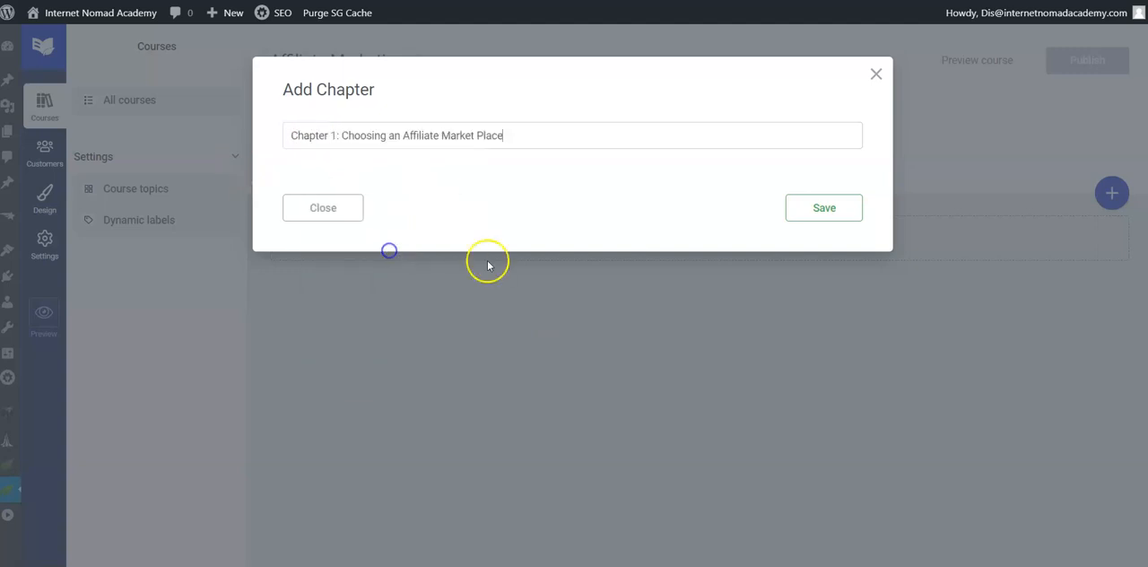
pyautogui.click(820, 207)
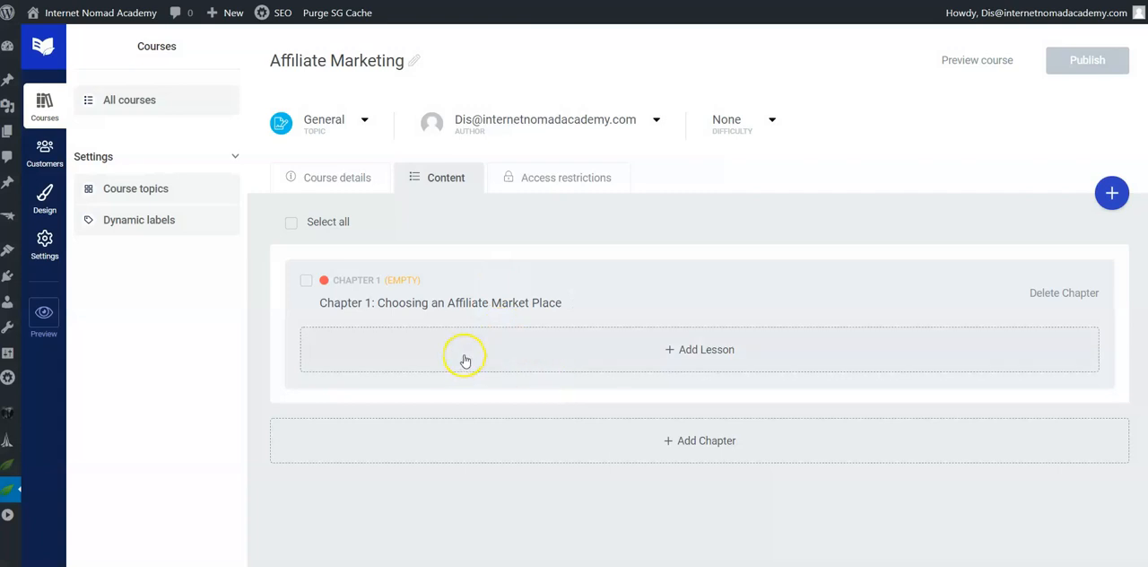
# Step: Add a lesson to Chapter 1 and title it "Choosing an Affiliate Market Place" by pasting the heading without its chapter prefix
pyautogui.click(705, 350)
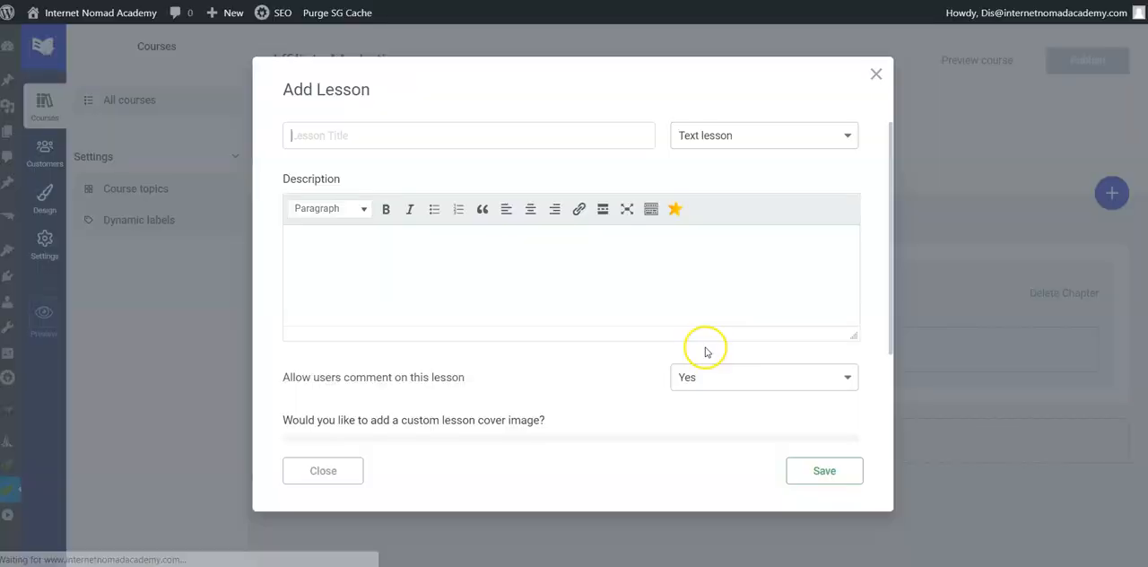
pyautogui.rightClick(316, 138)
pyautogui.click(380, 251)
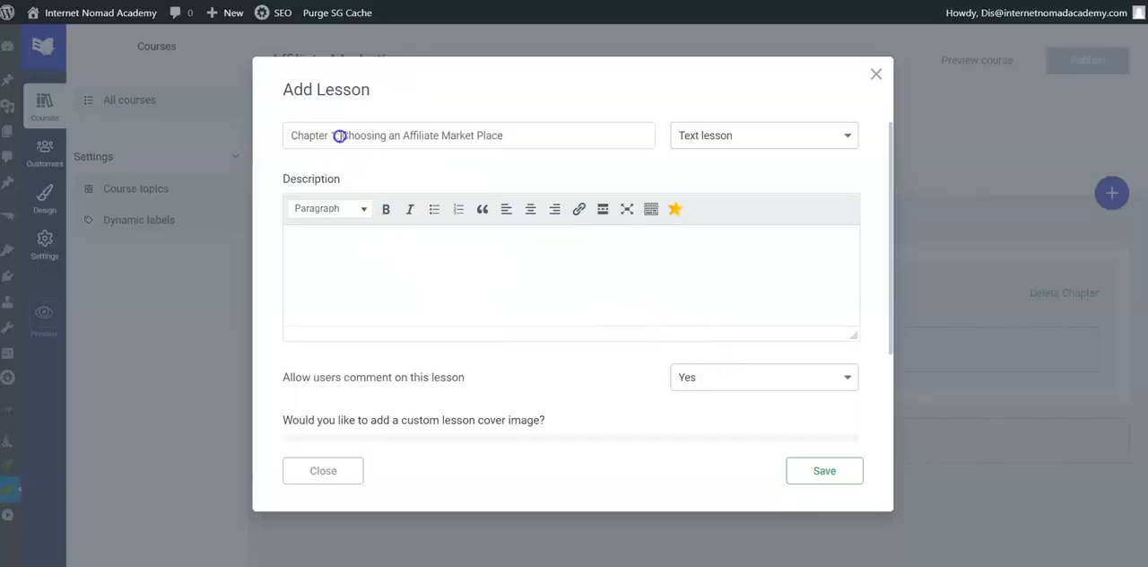
pyautogui.press('BackSpace')
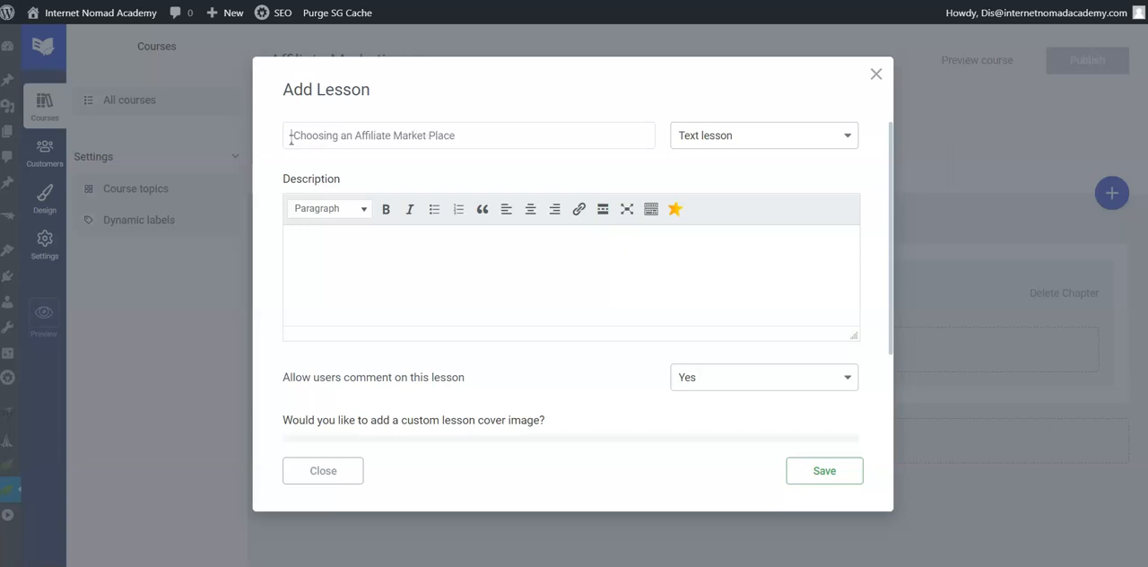
pyautogui.press('Delete')
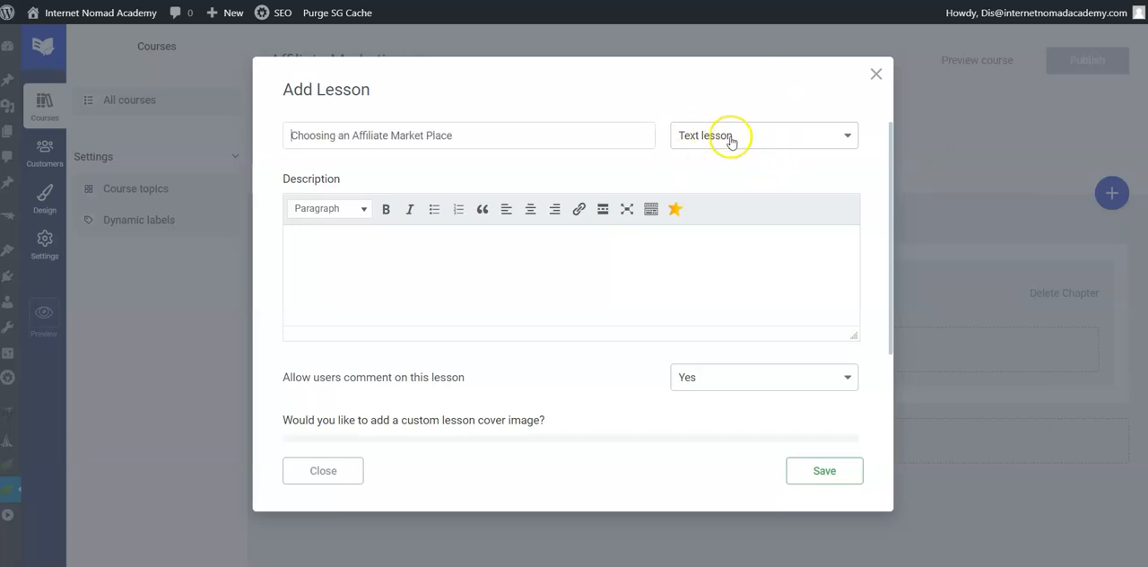
# Step: Check the Videos Lessons folder of the VPLR AM Pack in File Explorer and set the lesson type to Video lesson
pyautogui.click(779, 140)
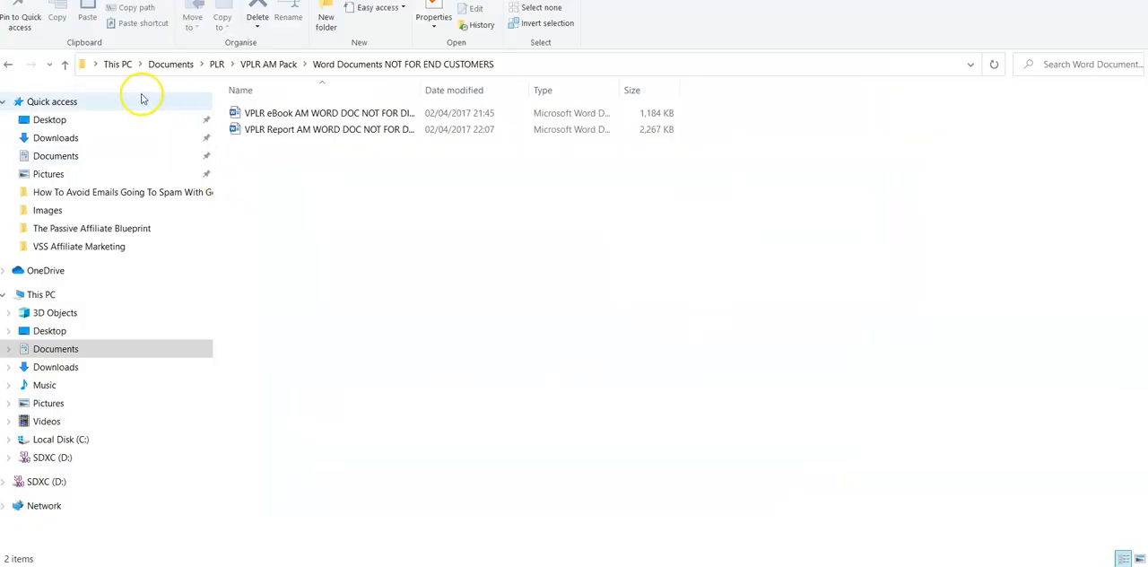
pyautogui.click(65, 65)
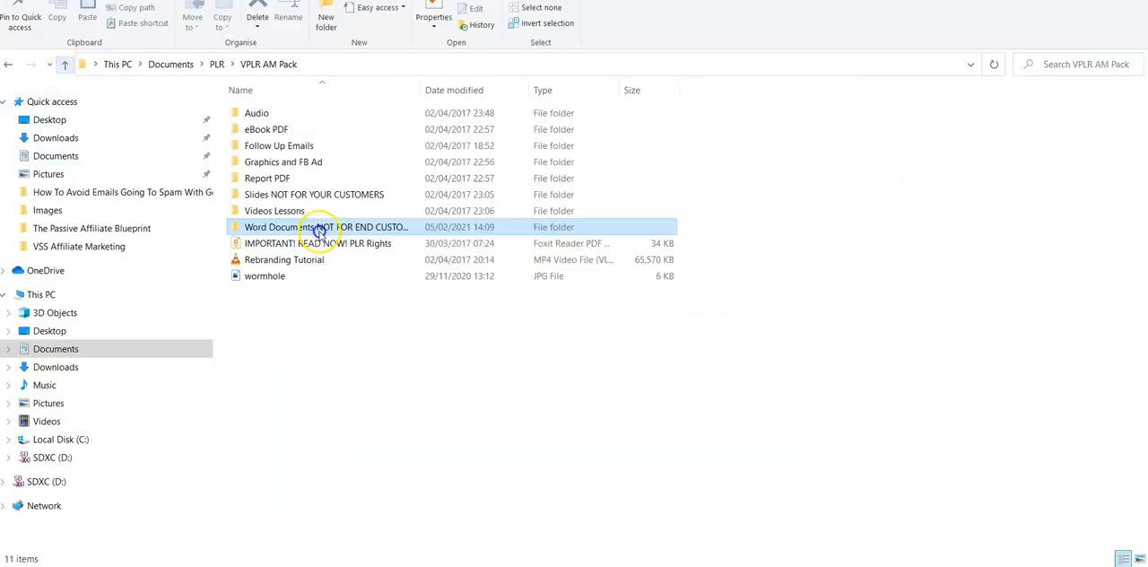
pyautogui.doubleClick(269, 211)
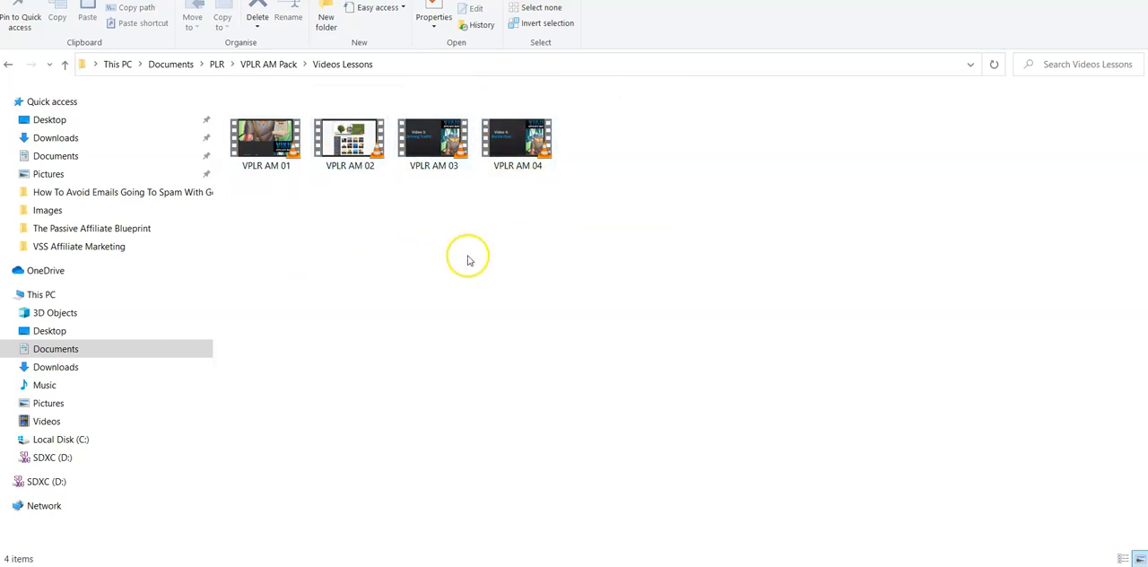
pyautogui.moveTo(532, 565)
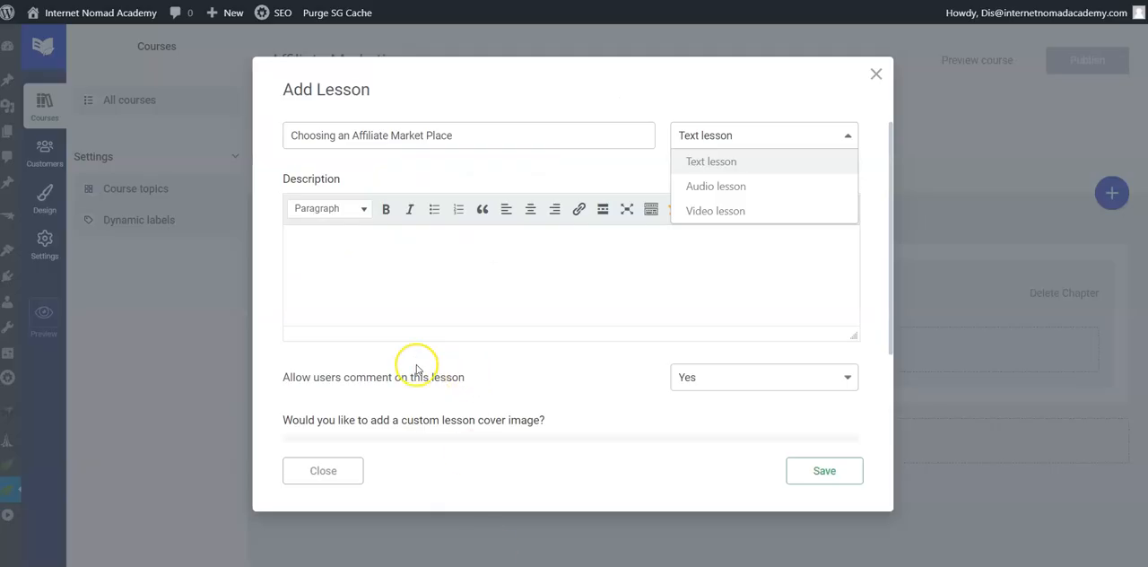
pyautogui.click(729, 213)
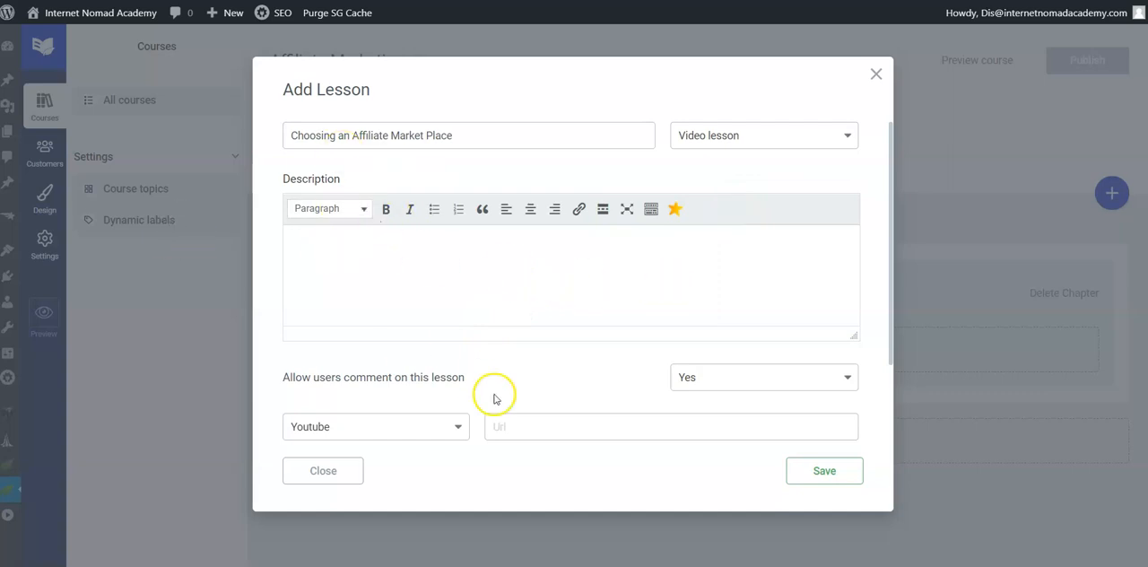
# Step: Switch to the Word document and copy the Chapter 1 summary paragraph from the course overview for the lesson description
pyautogui.moveTo(494, 565)
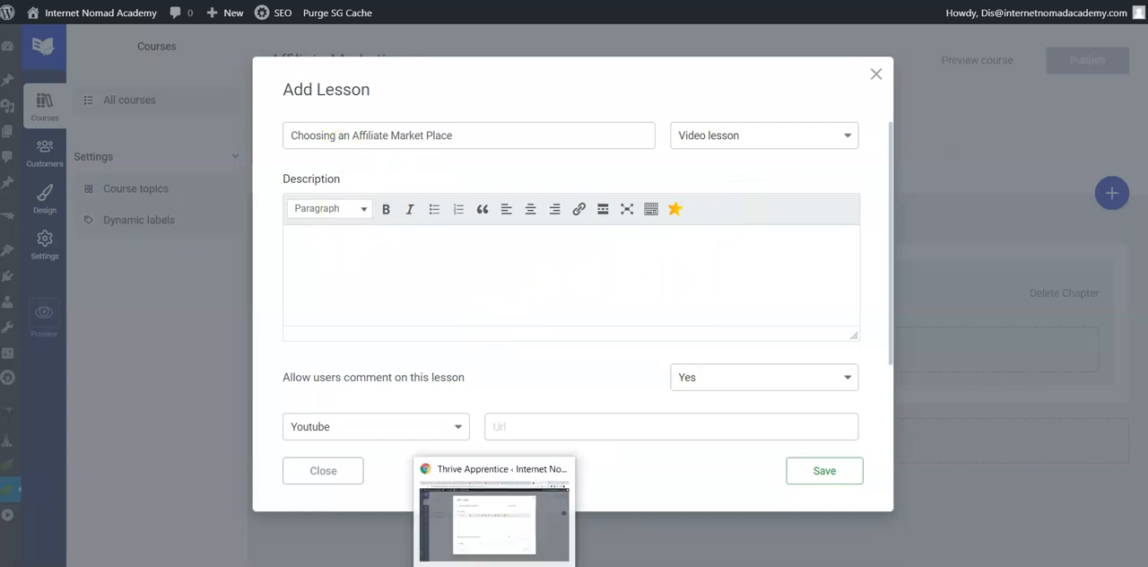
pyautogui.click(533, 565)
pyautogui.click(538, 443)
pyautogui.scroll(-20, 539, 443)
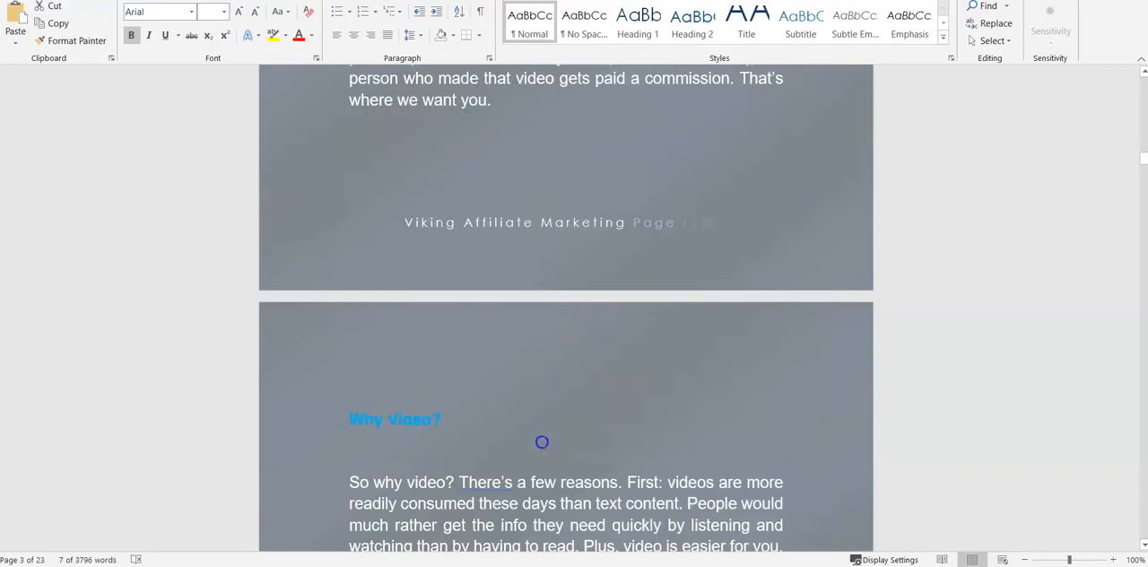
pyautogui.scroll(-12, 541, 441)
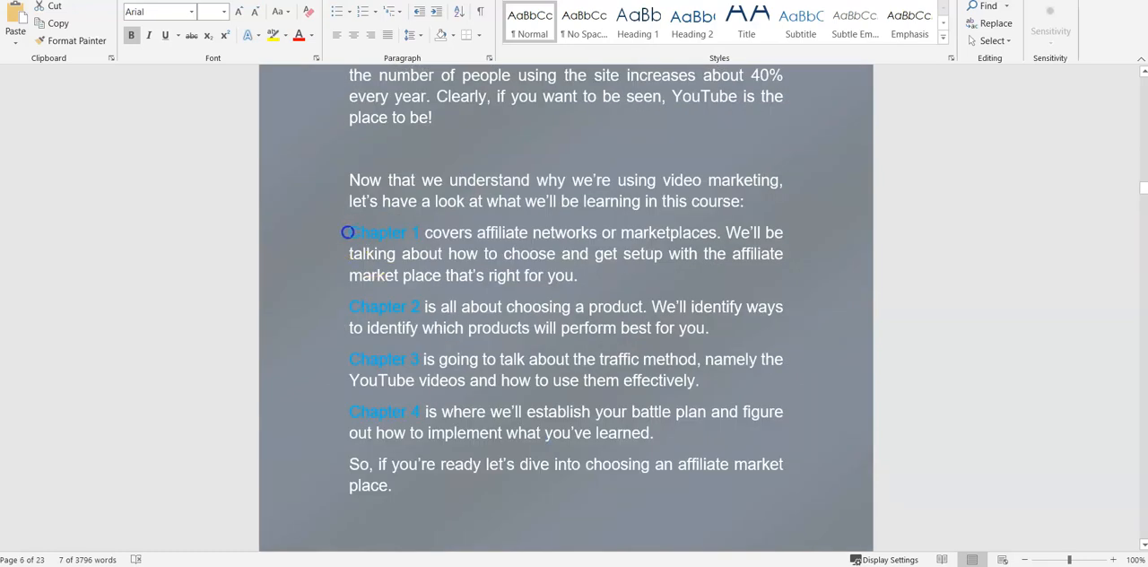
pyautogui.moveTo(347, 232); pyautogui.dragTo(597, 274)
pyautogui.rightClick(487, 248)
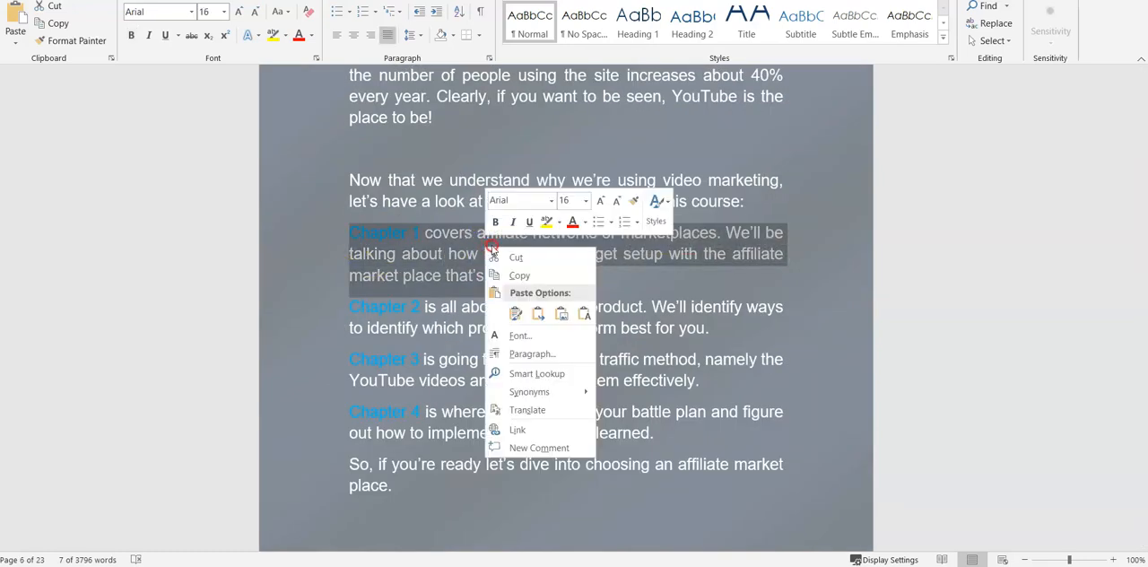
pyautogui.click(522, 275)
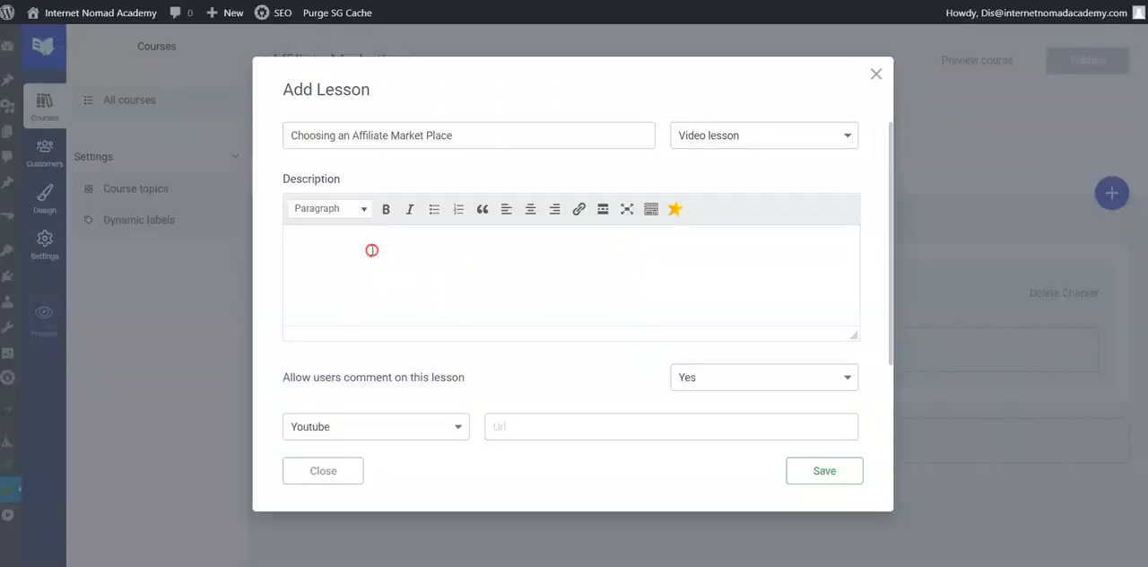
# Step: Paste the Chapter 1 summary as the lesson description and keep user comments on the lesson set to Yes
pyautogui.rightClick(371, 251)
pyautogui.click(428, 362)
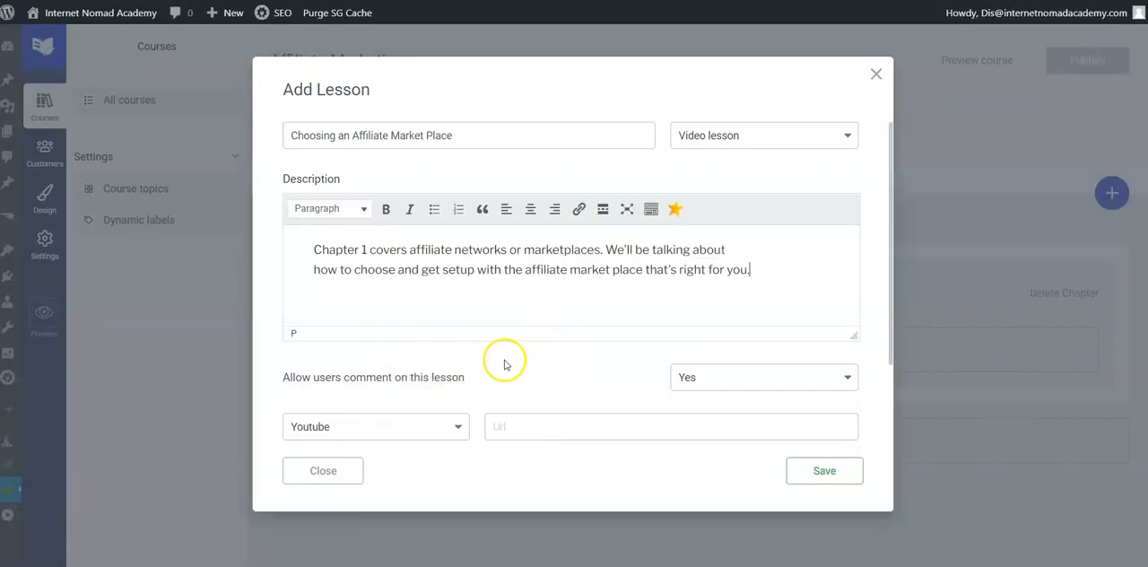
pyautogui.scroll(-1, 504, 363)
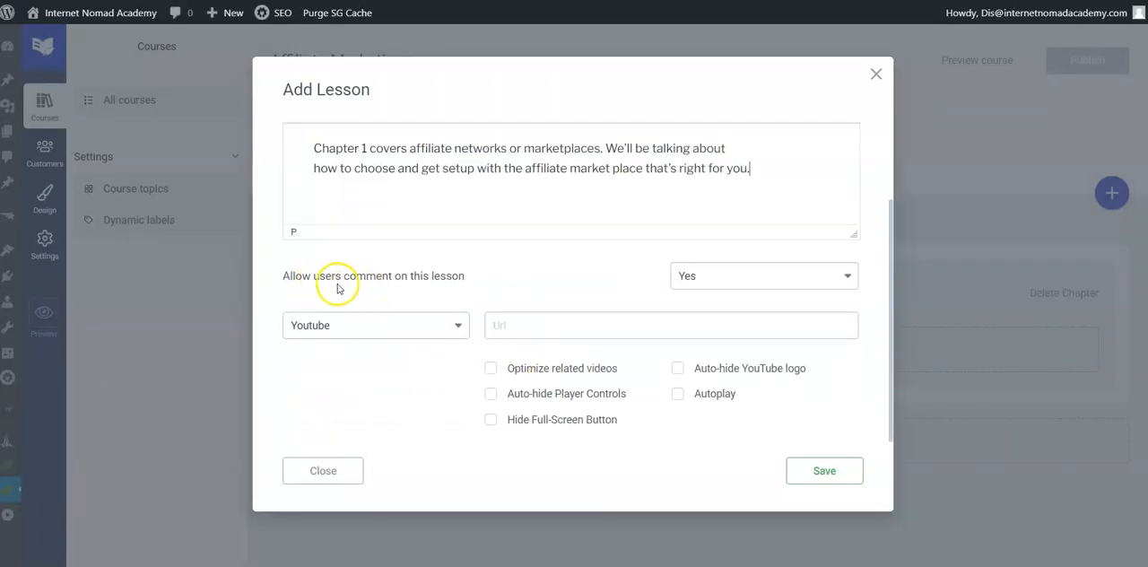
pyautogui.click(733, 282)
pyautogui.click(735, 281)
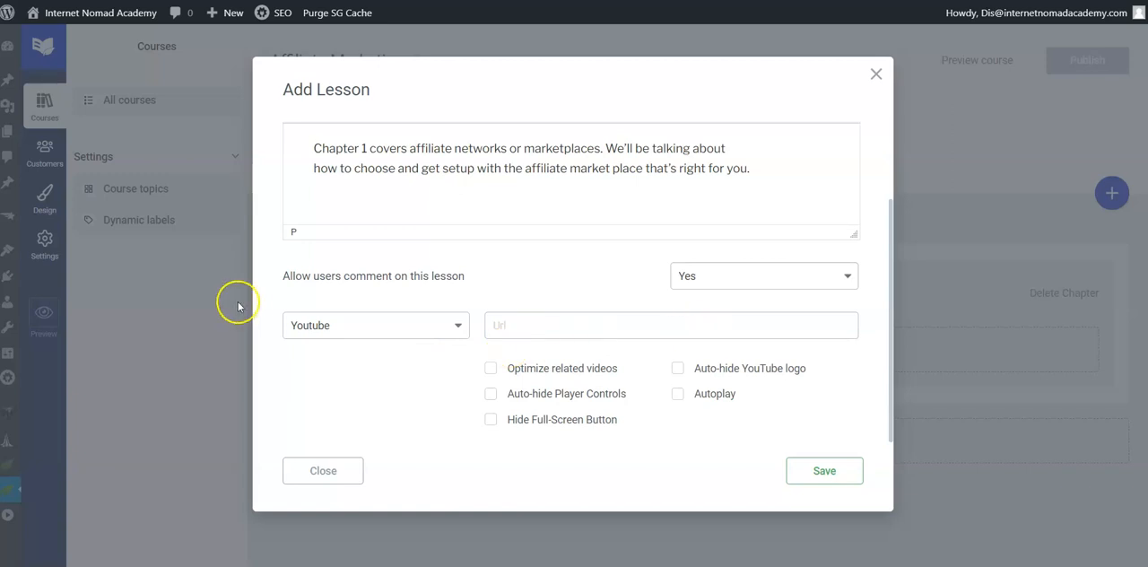
pyautogui.click(385, 328)
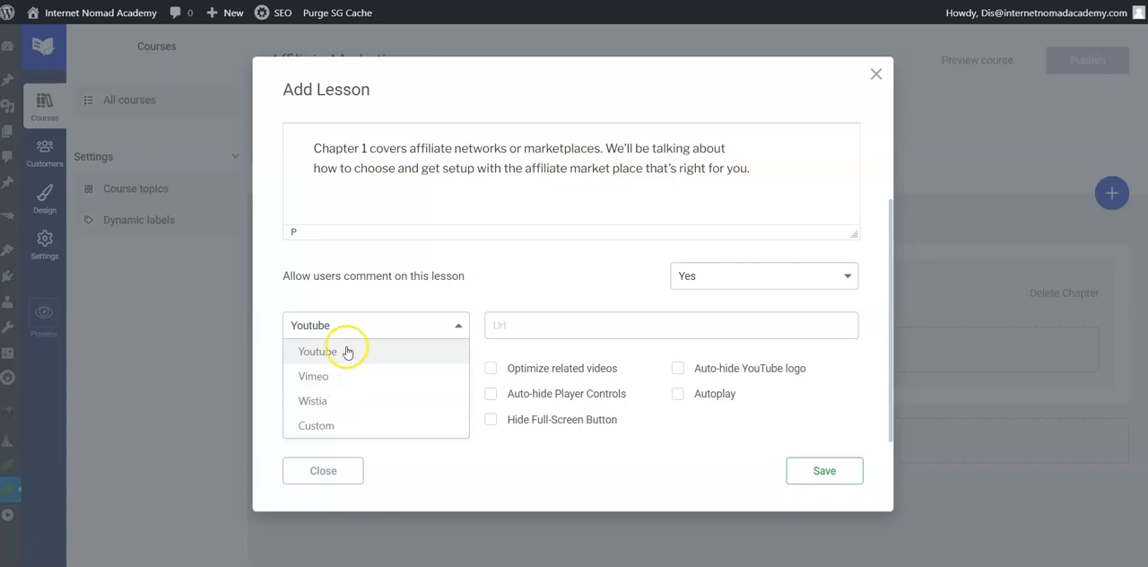
pyautogui.click(513, 326)
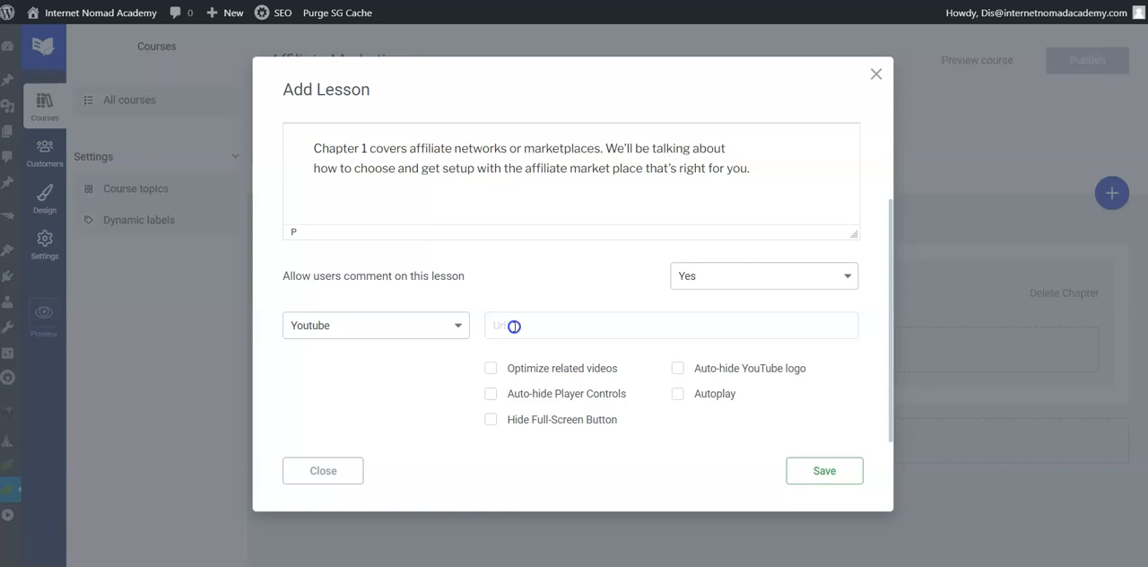
pyautogui.click(615, 515)
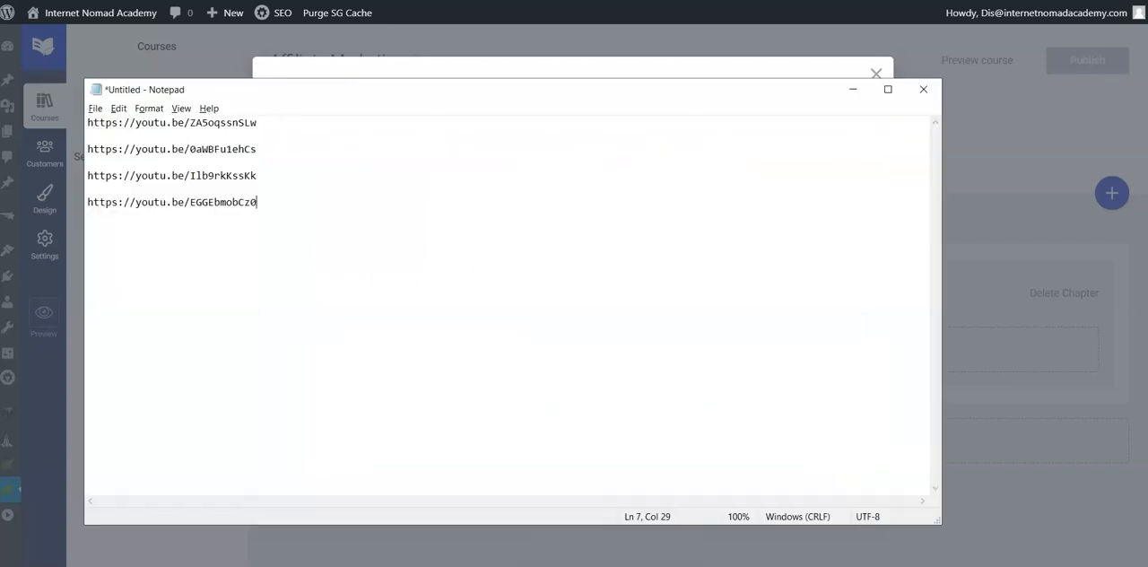
pyautogui.tripleClick(137, 123)
pyautogui.rightClick(135, 122)
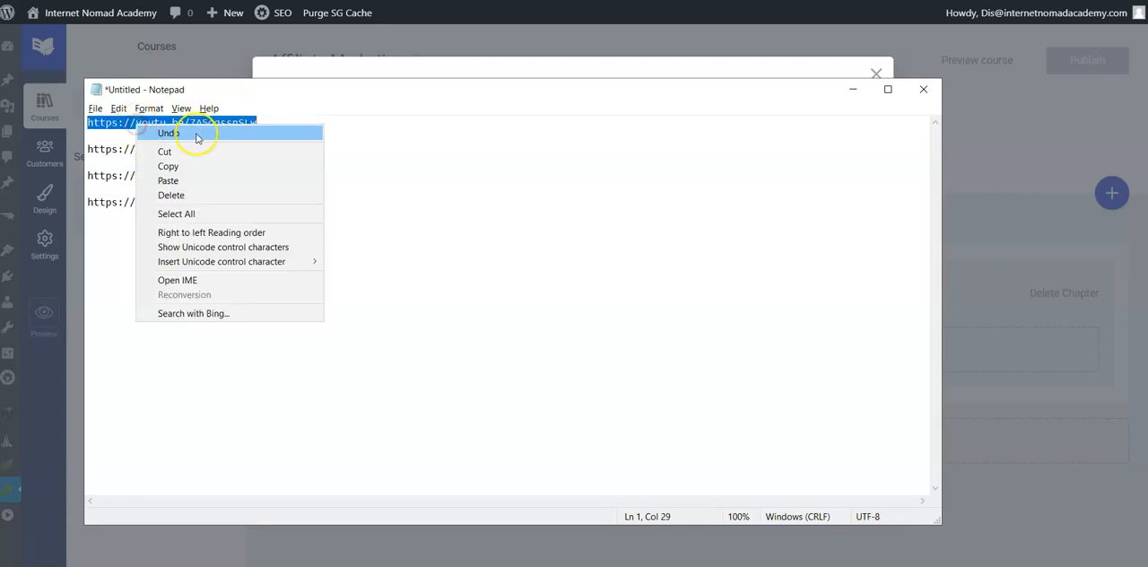
pyautogui.click(192, 161)
# Step: Back in Thrive Apprentice, paste the copied link as the lesson's video URL, enable Auto-hide YouTube logo and save the lesson
pyautogui.click(854, 88)
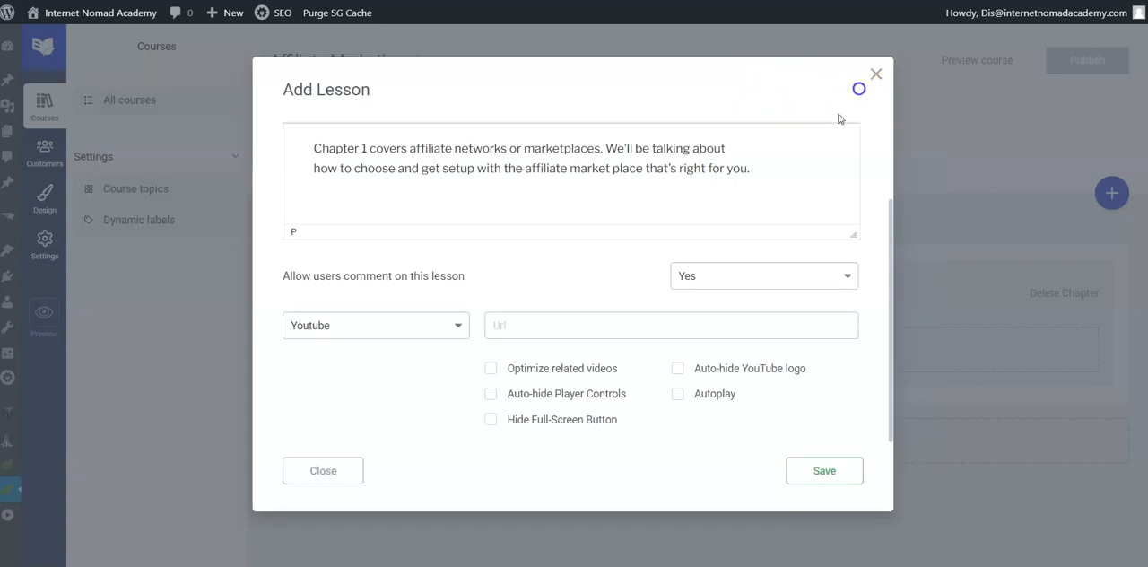
pyautogui.rightClick(507, 328)
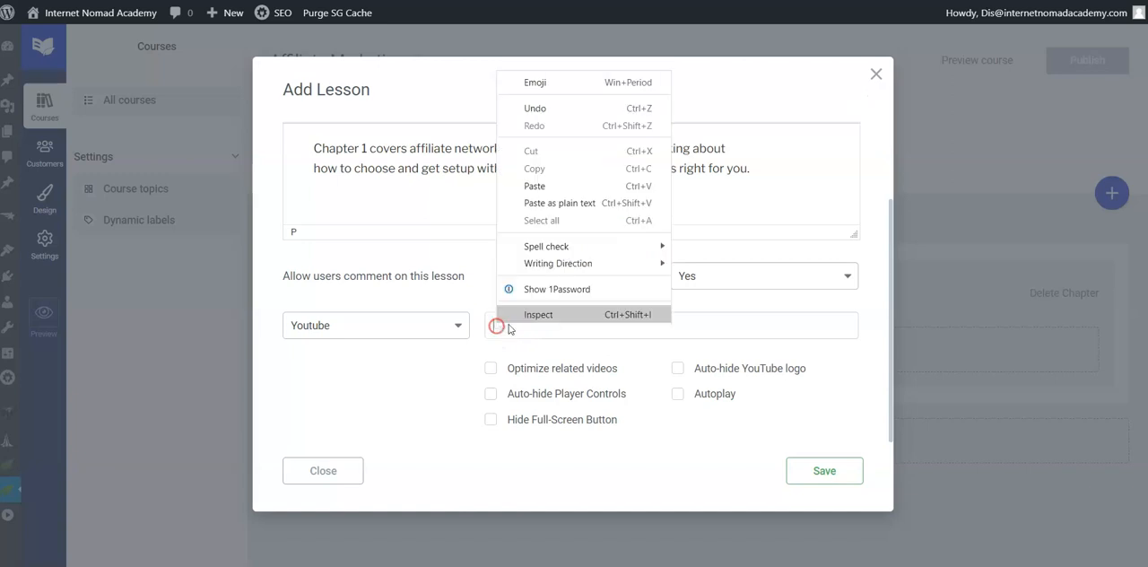
pyautogui.click(570, 183)
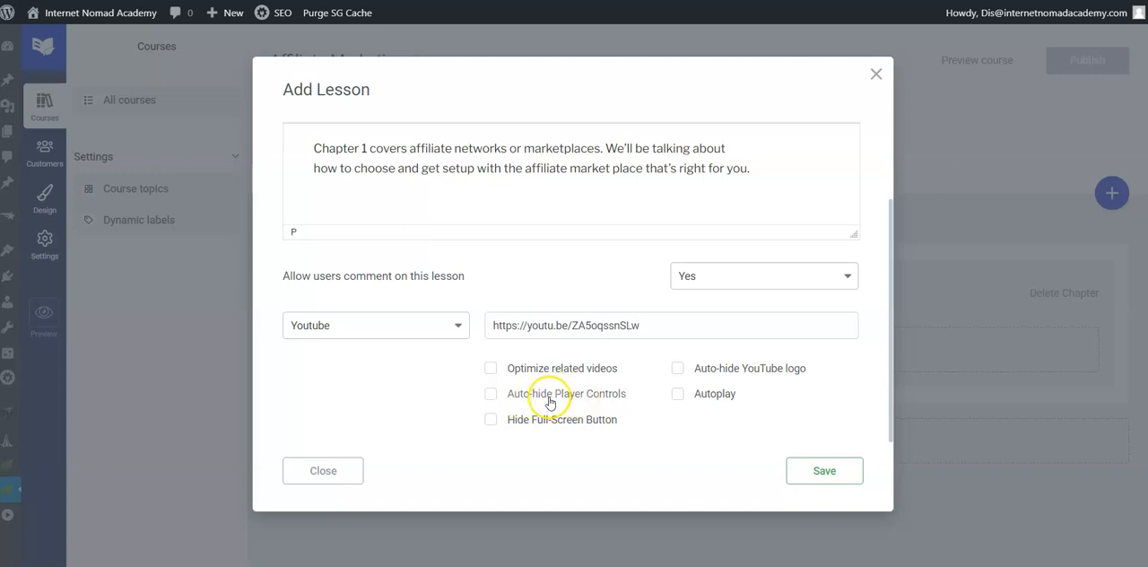
pyautogui.click(678, 368)
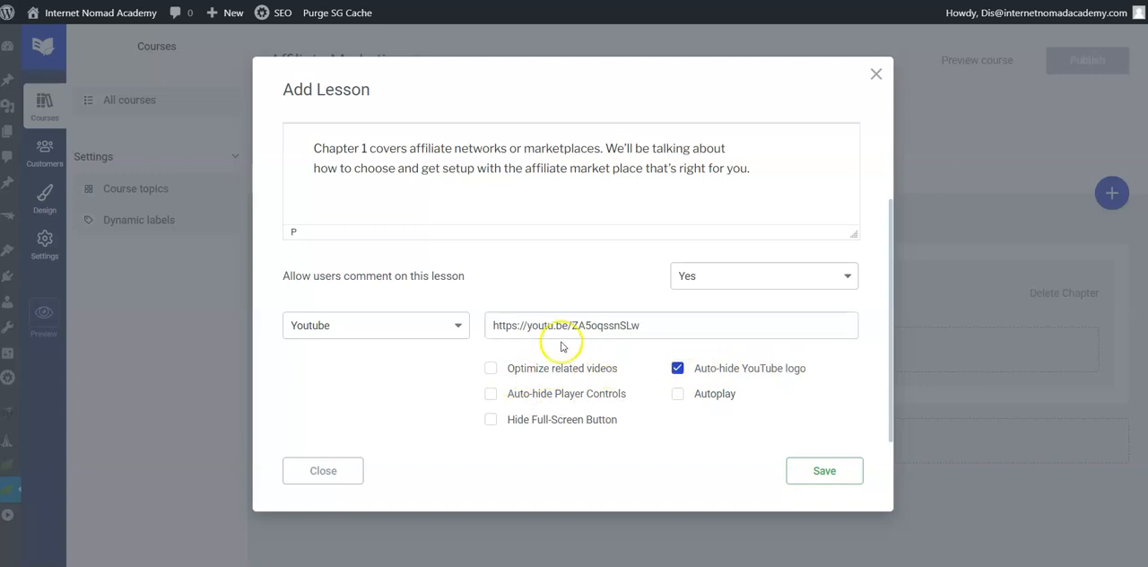
pyautogui.click(821, 470)
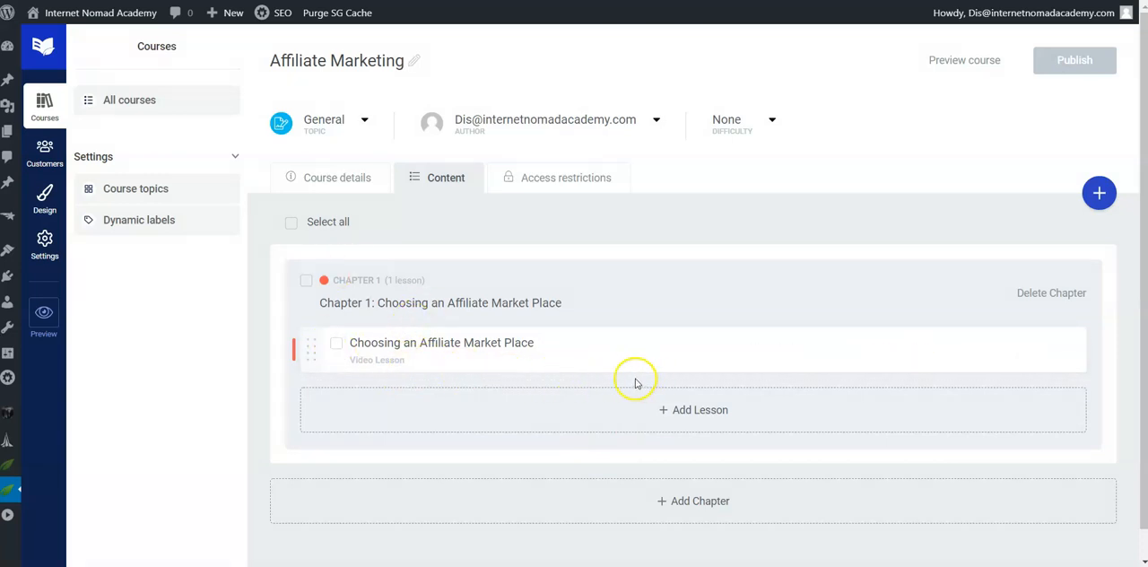
# Step: Start a new chapter in the course, switch to the Word document and copy the heading "Chapter 2: Choosing a Product"
pyautogui.scroll(-1, 520, 371)
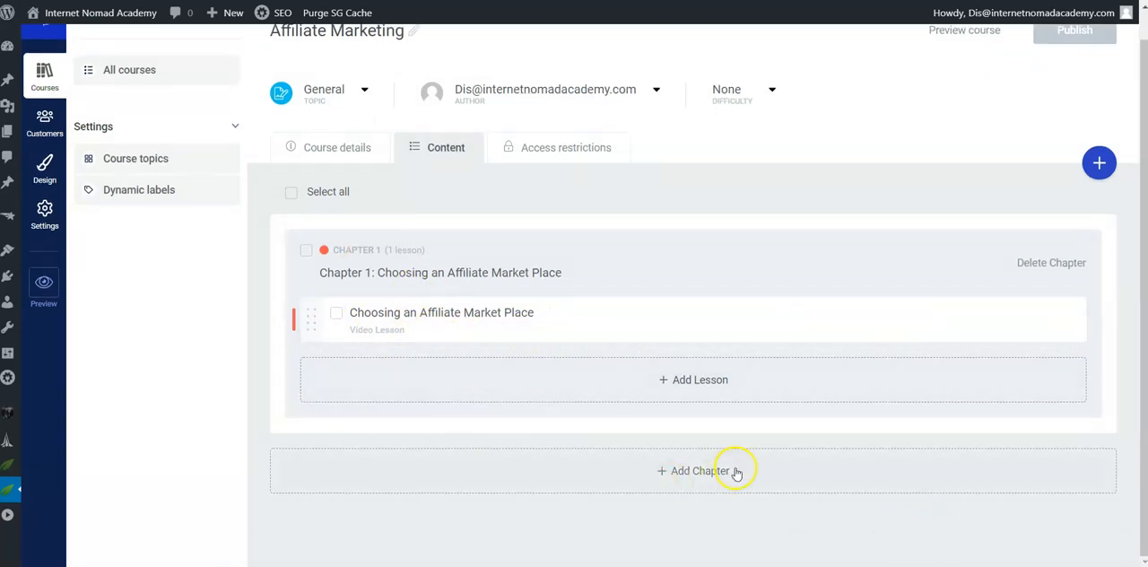
pyautogui.click(703, 471)
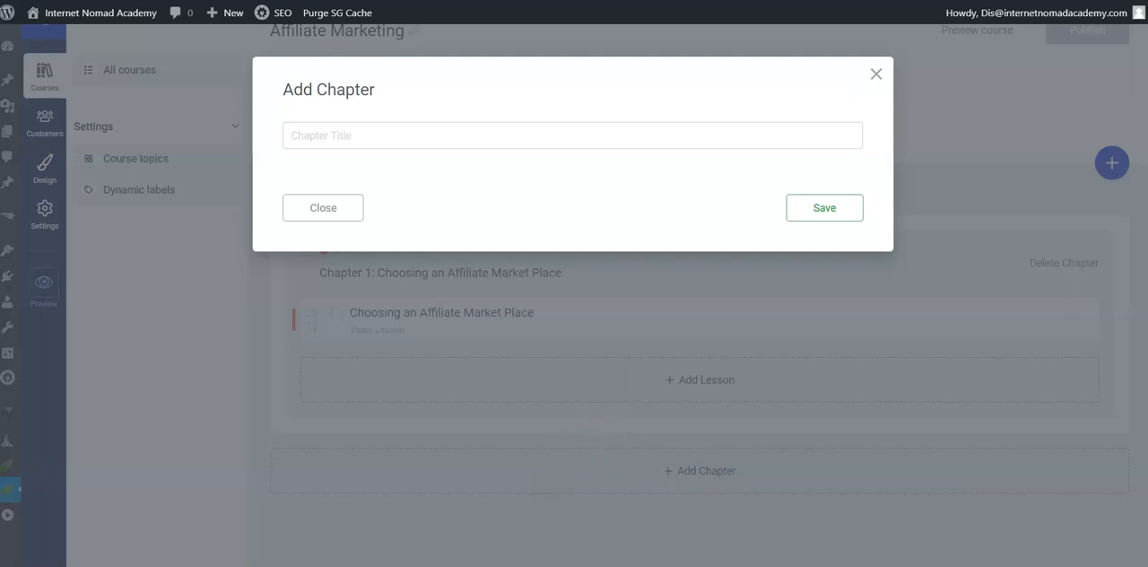
pyautogui.click(500, 520)
pyautogui.scroll(-20, 524, 423)
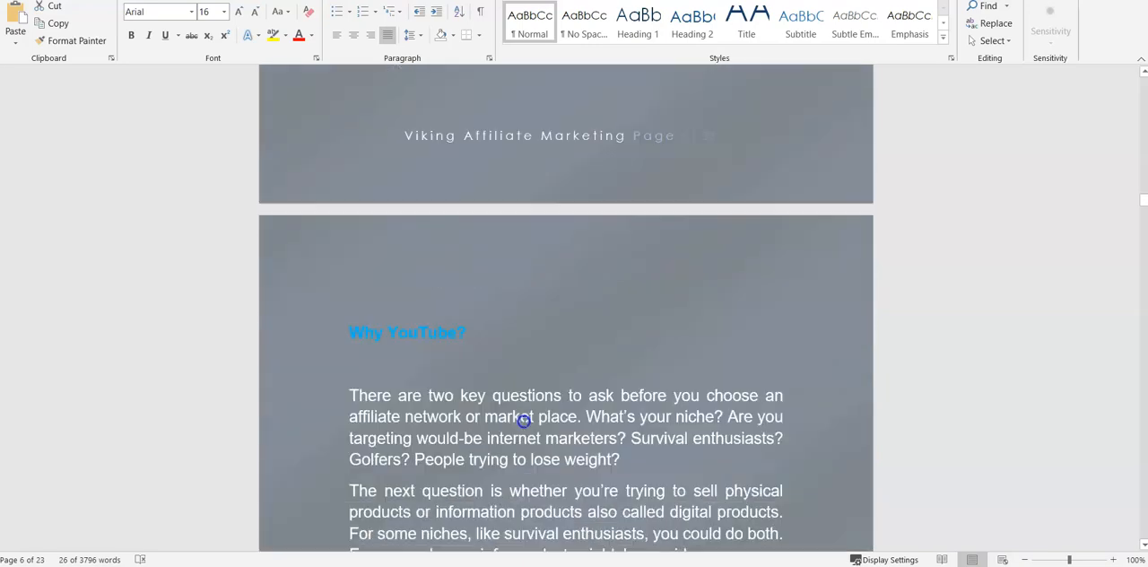
pyautogui.scroll(-4, 525, 424)
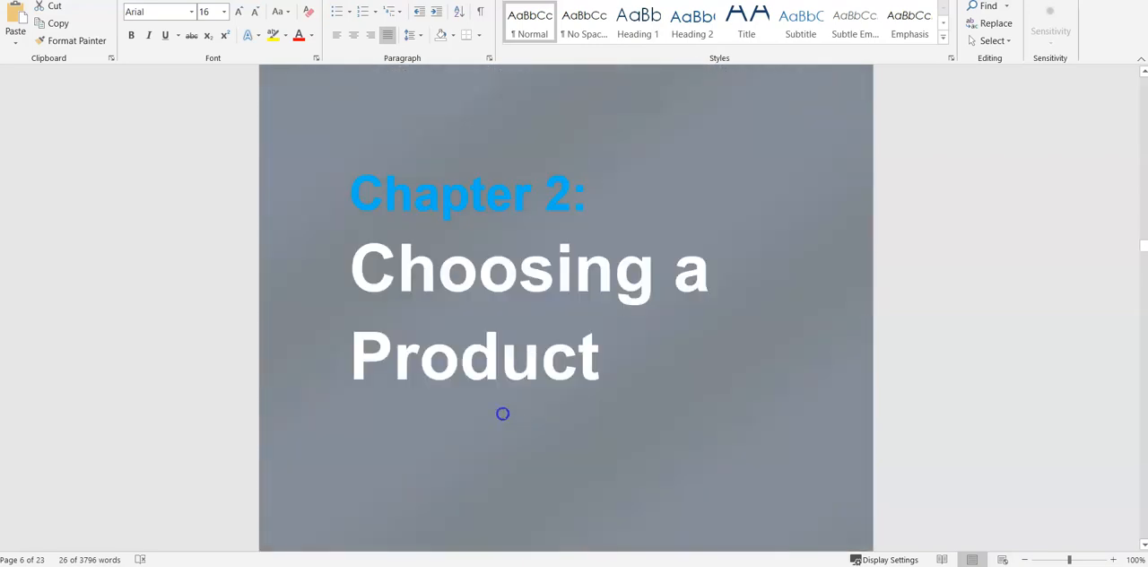
pyautogui.moveTo(354, 196); pyautogui.dragTo(590, 350)
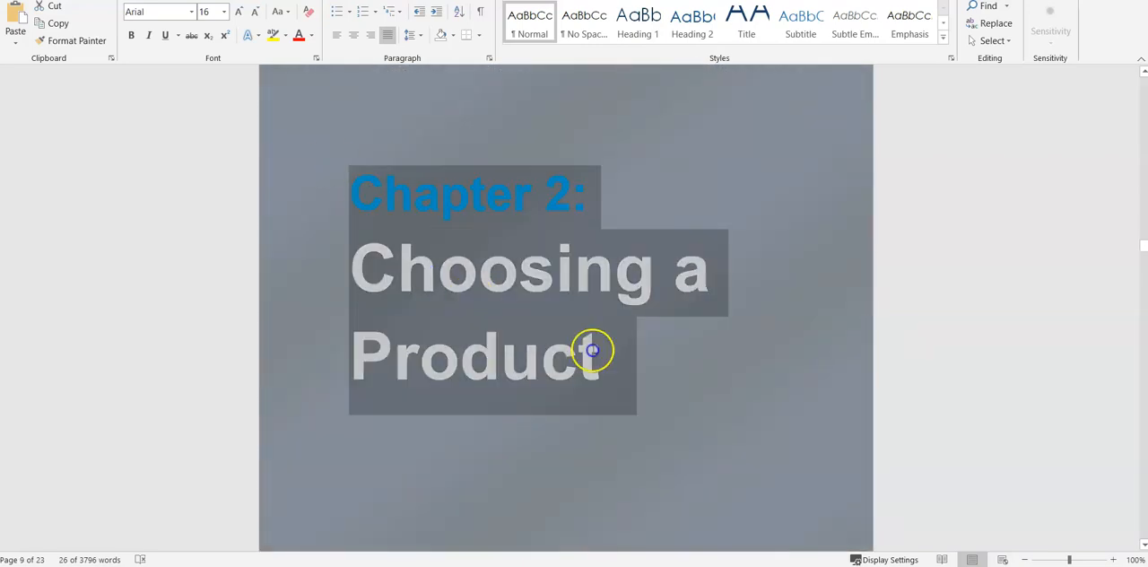
pyautogui.rightClick(468, 298)
pyautogui.click(526, 328)
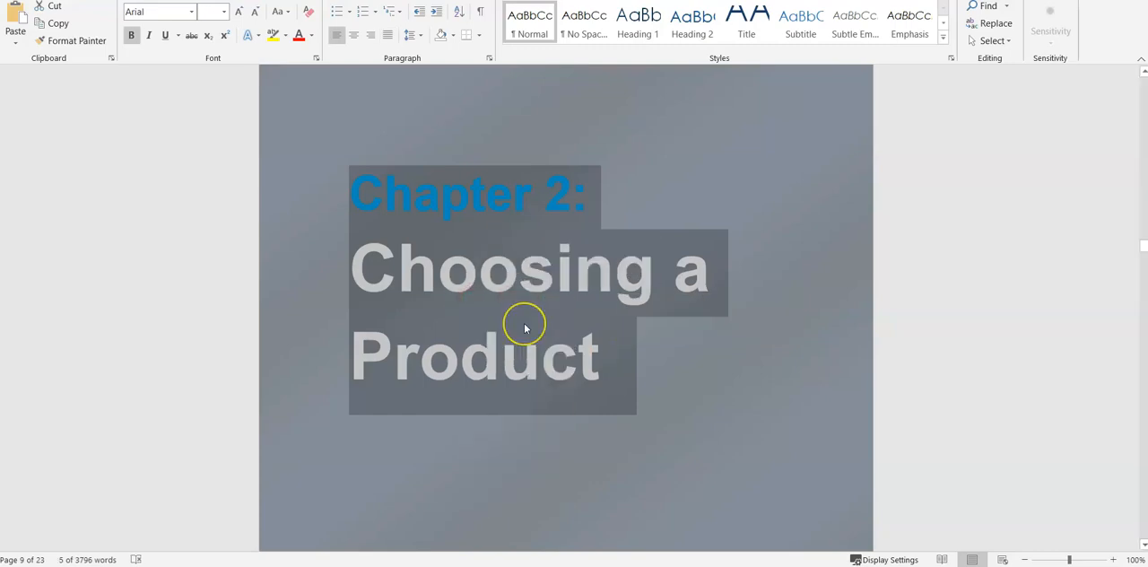
# Step: Switch back to Thrive Apprentice, paste "Chapter 2: Choosing a Product" as the chapter title and save the chapter
pyautogui.click(525, 326)
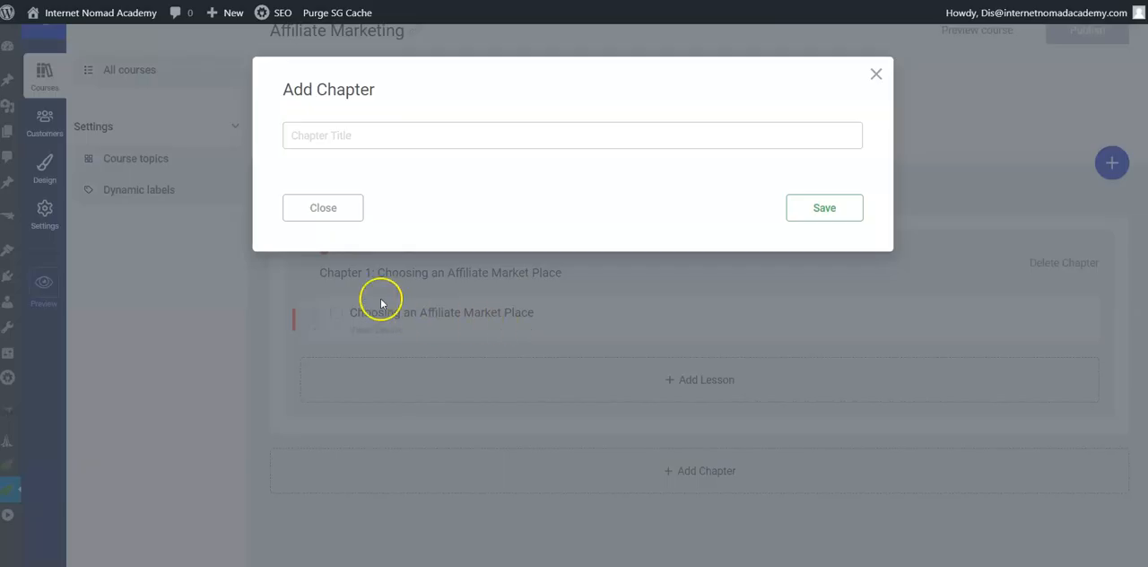
pyautogui.click(311, 136)
pyautogui.rightClick(311, 137)
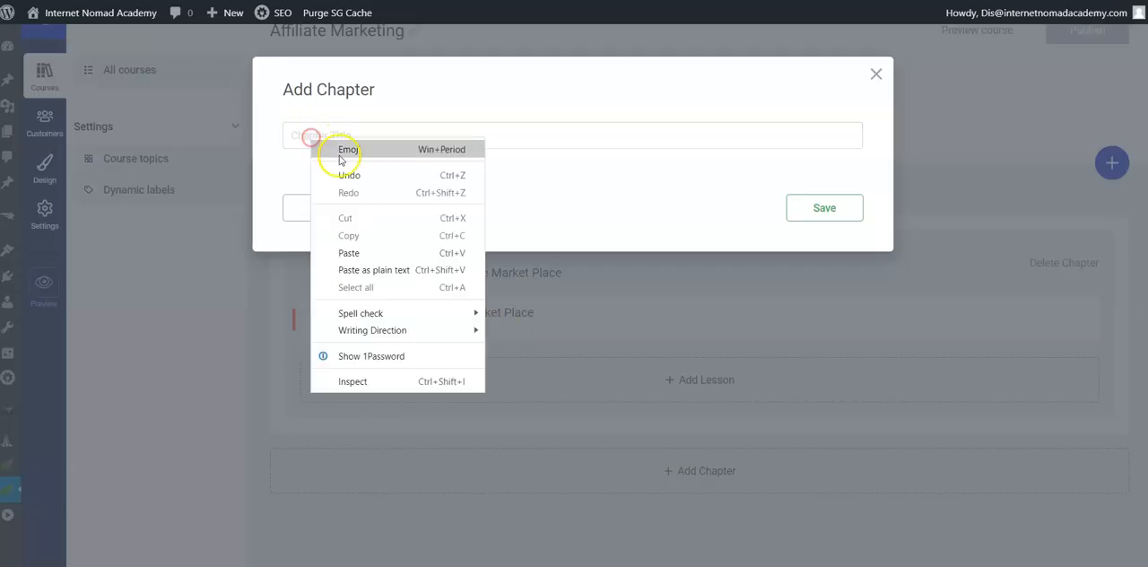
pyautogui.click(379, 248)
pyautogui.click(825, 208)
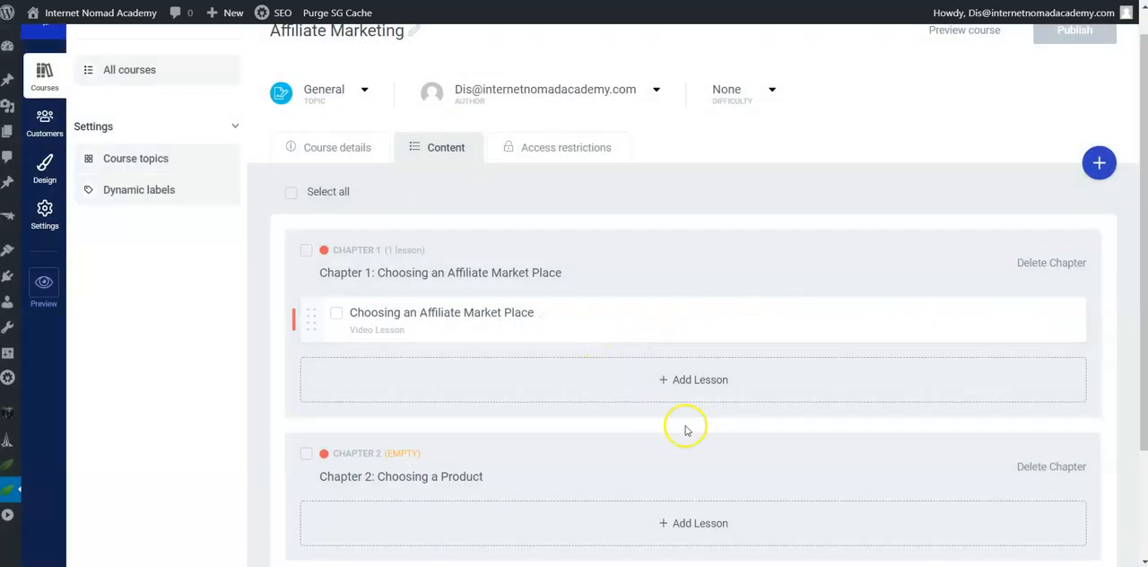
# Step: Add a lesson to Chapter 2, title it "Choosing a Product" without the chapter prefix and set its type to Video lesson
pyautogui.scroll(-2, 677, 435)
pyautogui.click(683, 379)
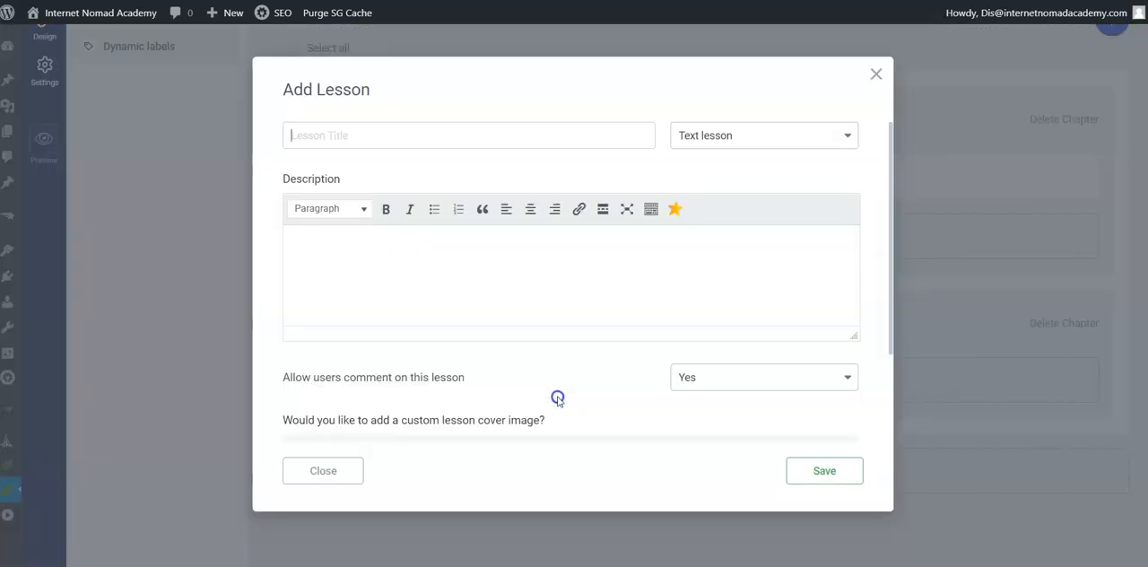
pyautogui.rightClick(315, 136)
pyautogui.click(404, 245)
pyautogui.moveTo(342, 133); pyautogui.dragTo(293, 136)
pyautogui.press('BackSpace')
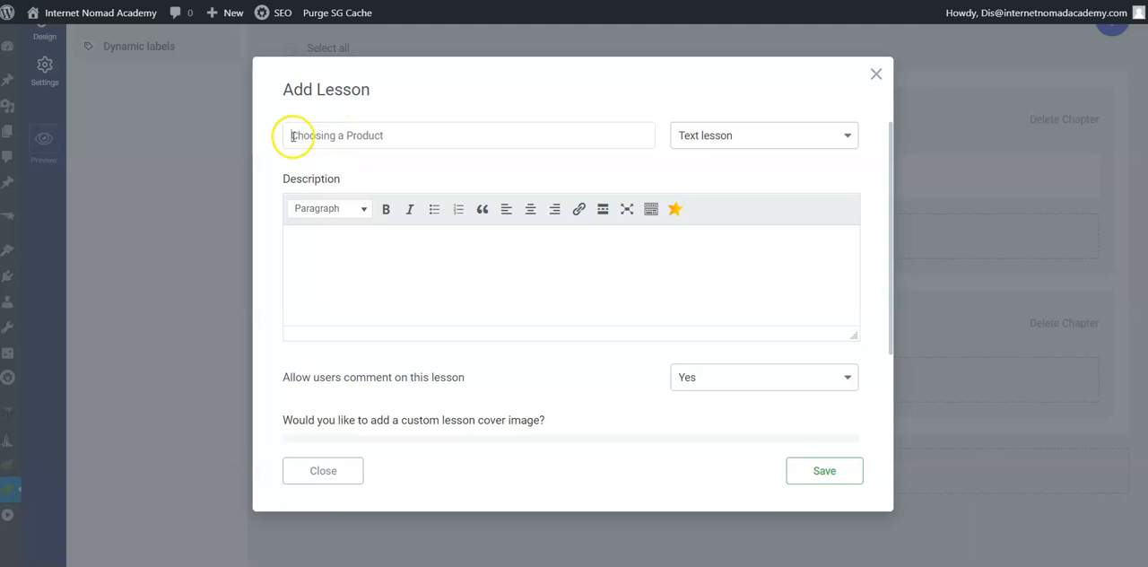
pyautogui.click(735, 134)
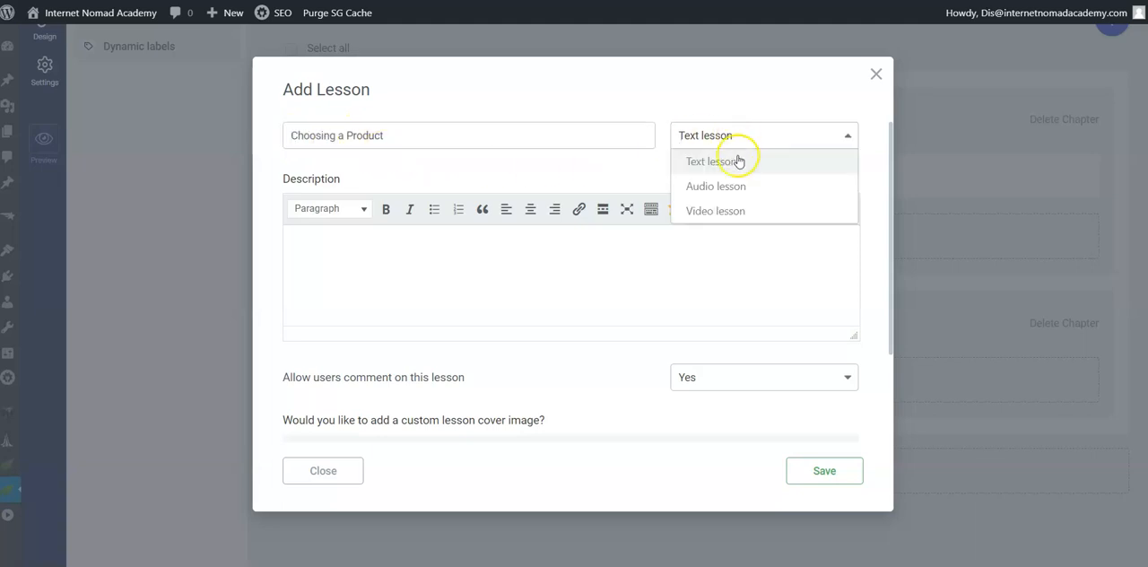
pyautogui.click(728, 211)
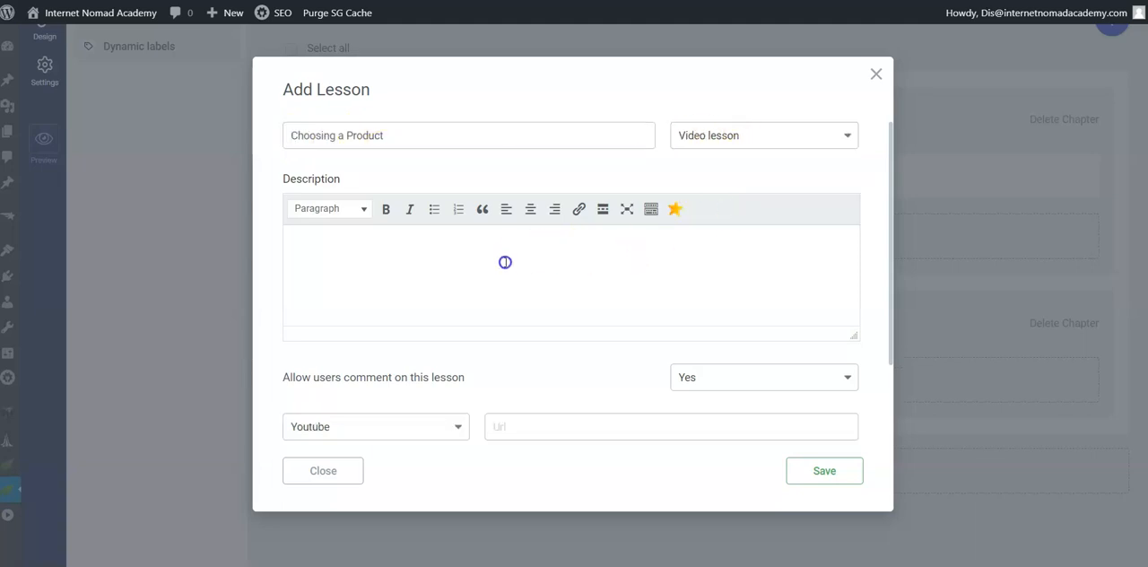
# Step: Switch to the Word document and copy the Chapter 2 summary paragraph from the course overview
pyautogui.hotkey('alt', 'Tab')
pyautogui.scroll(5, 747, 313)
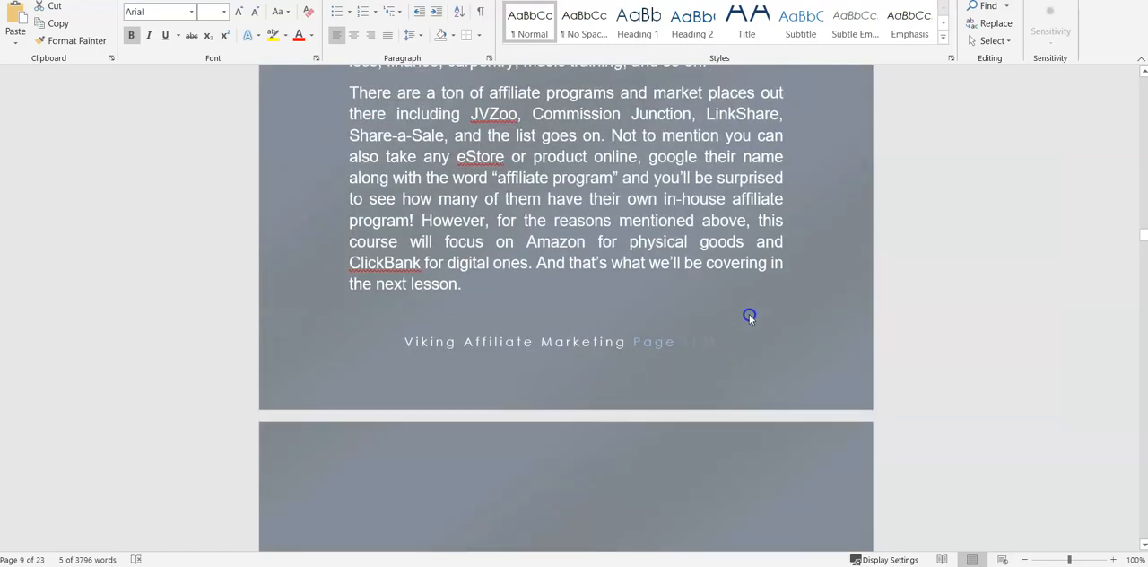
pyautogui.scroll(10, 749, 316)
pyautogui.scroll(12, 849, 193)
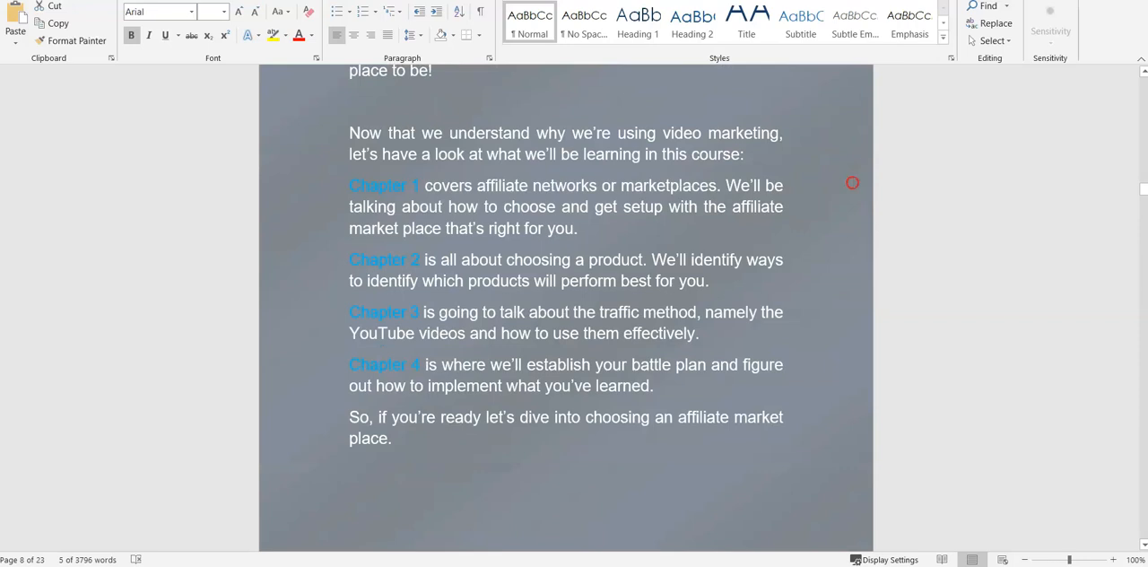
pyautogui.moveTo(348, 259); pyautogui.dragTo(735, 277)
pyautogui.rightClick(575, 260)
pyautogui.click(617, 286)
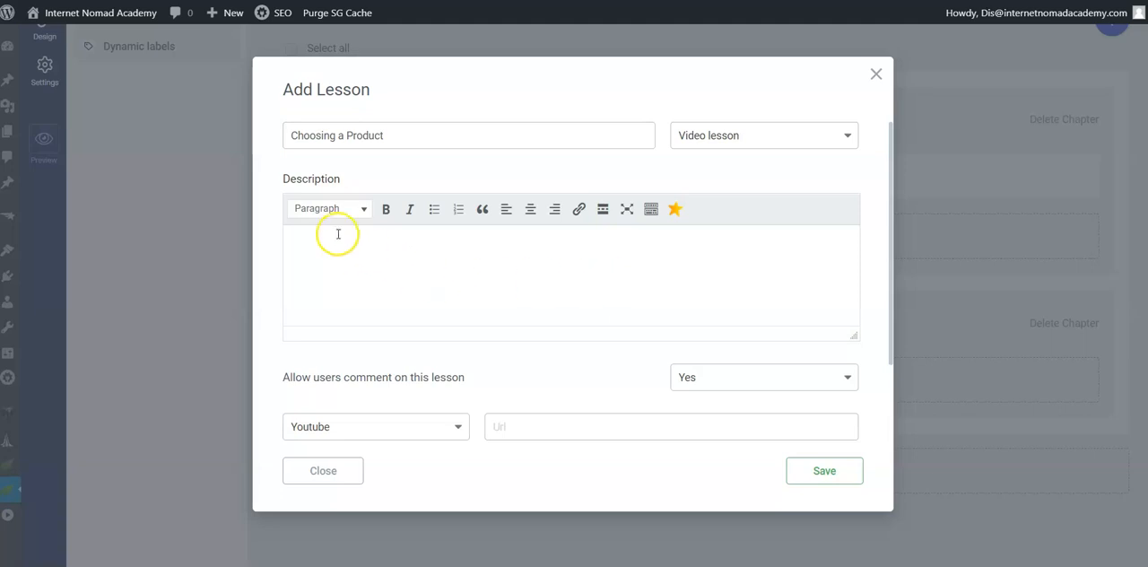
# Step: Paste the Chapter 2 summary into the description of the "Choosing a Product" lesson in Thrive Apprentice
pyautogui.rightClick(337, 234)
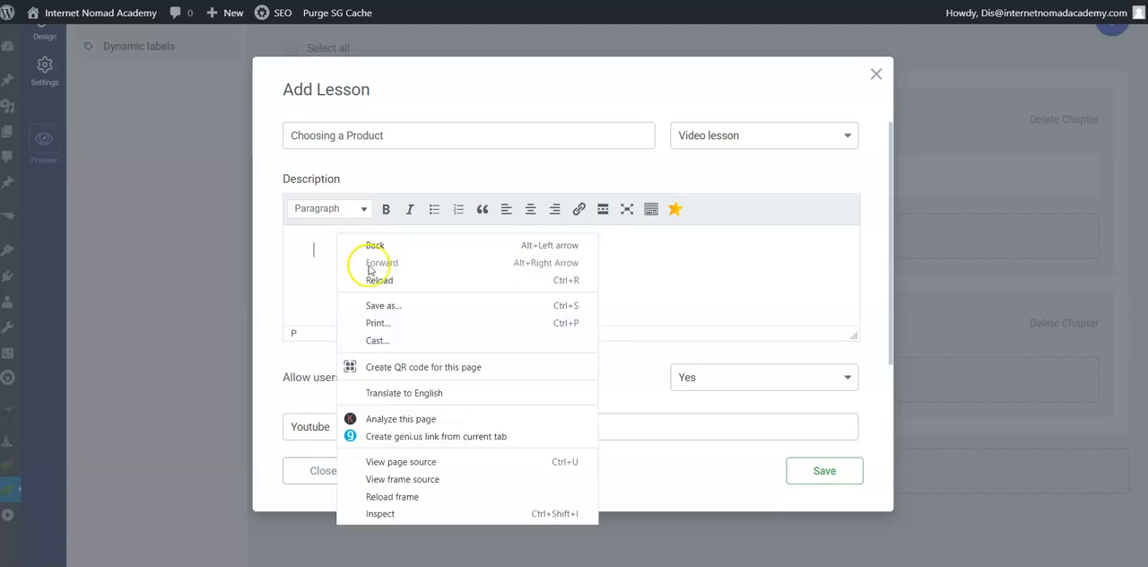
pyautogui.click(303, 249)
pyautogui.rightClick(318, 256)
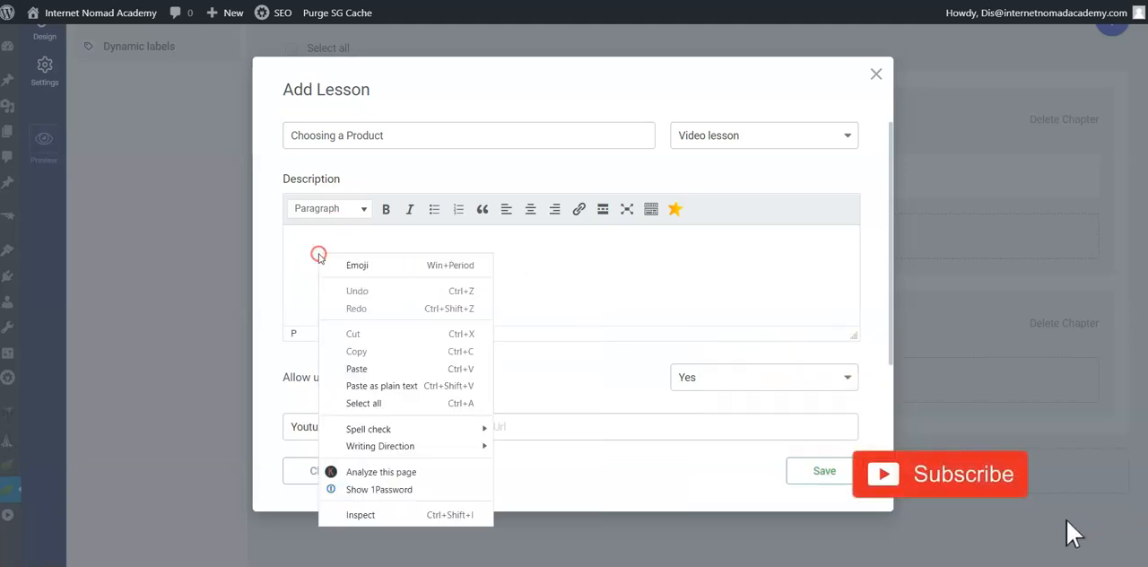
pyautogui.click(377, 368)
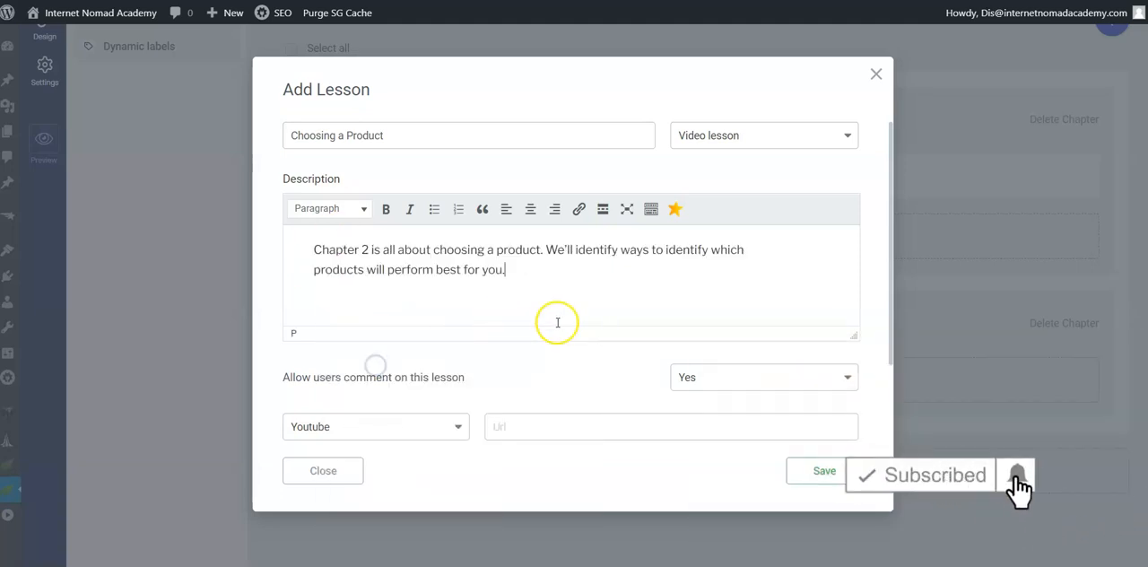
pyautogui.scroll(-2, 592, 377)
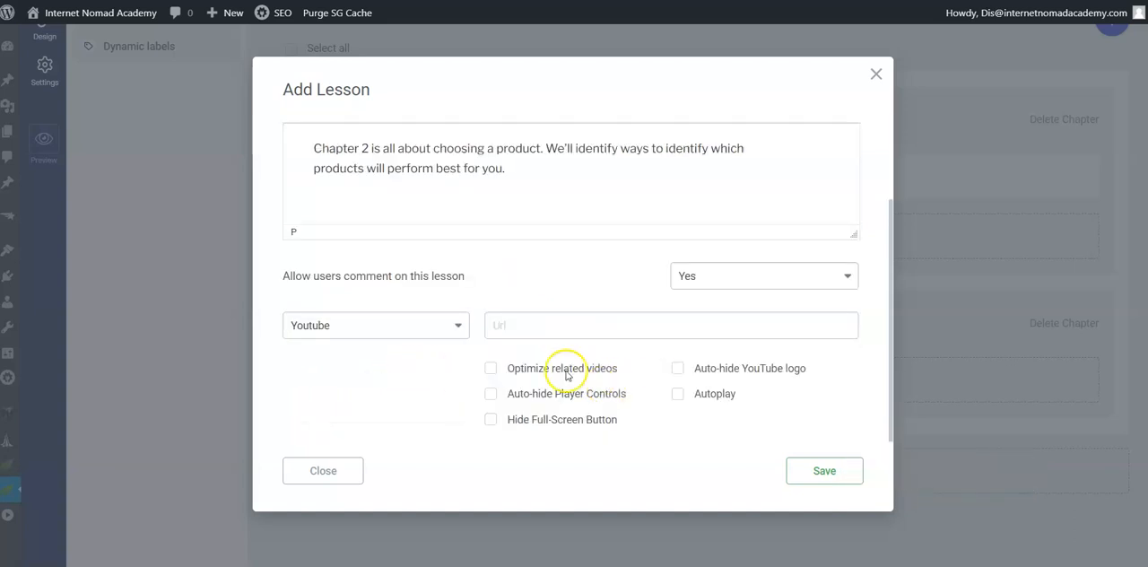
pyautogui.moveTo(618, 540)
pyautogui.click(610, 516)
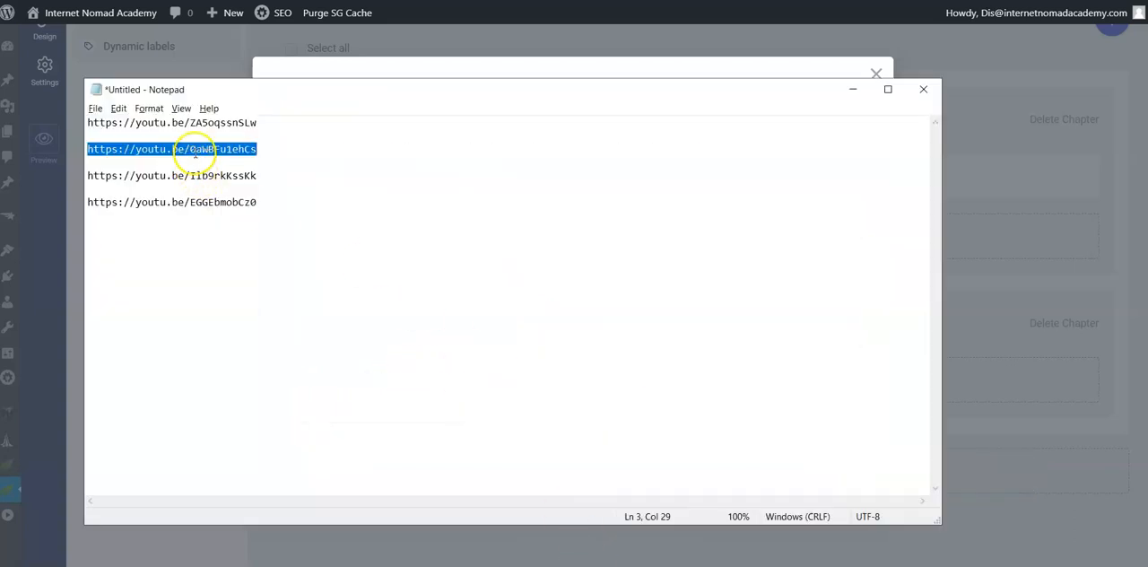
pyautogui.rightClick(195, 152)
pyautogui.click(255, 193)
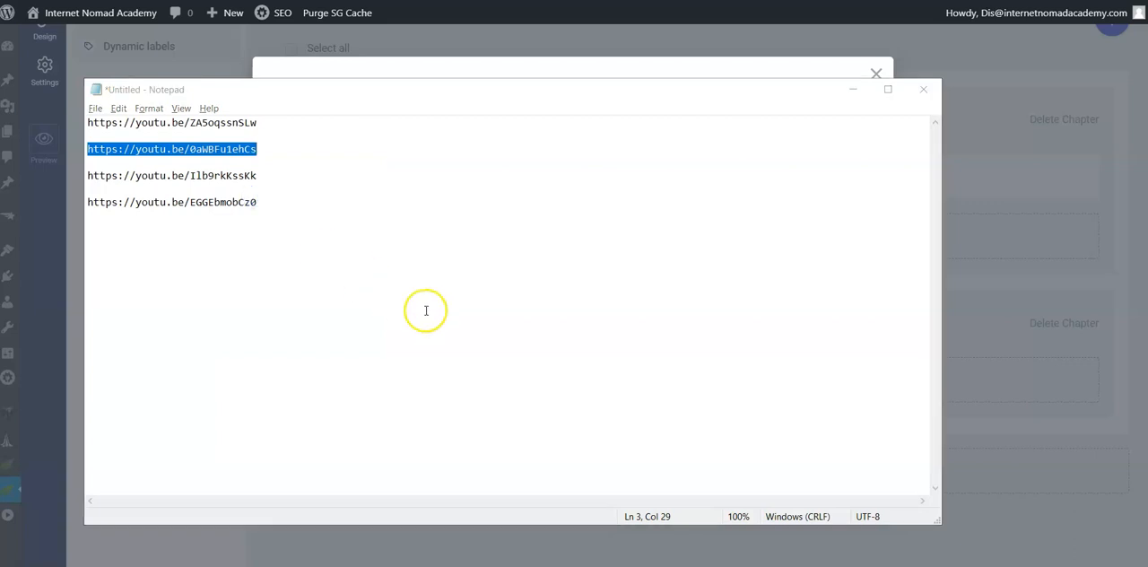
# Step: Return to Thrive Apprentice, paste the second link as the lesson's Youtube URL, enable Auto-hide YouTube logo and save the lesson
pyautogui.hotkey('alt', 'Tab')
pyautogui.rightClick(518, 324)
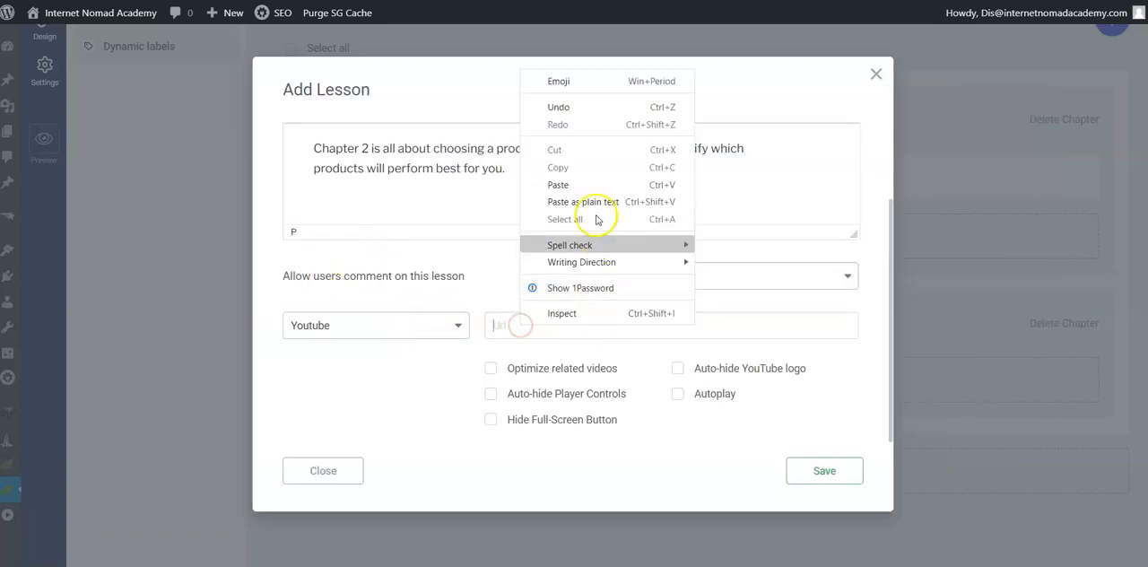
pyautogui.click(589, 185)
pyautogui.click(683, 369)
pyautogui.click(796, 469)
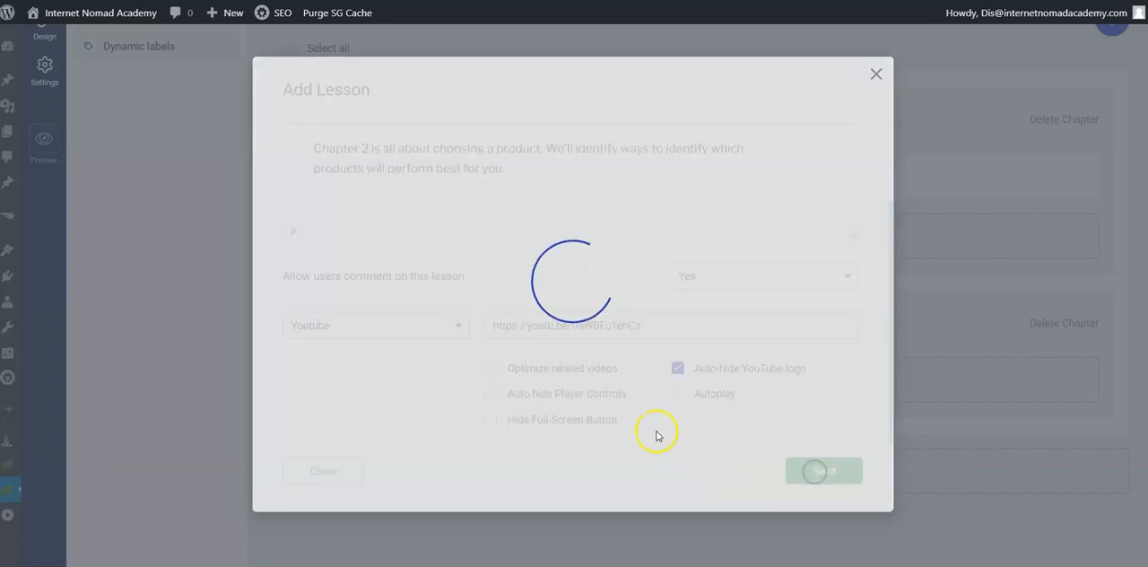
pyautogui.scroll(-1, 607, 312)
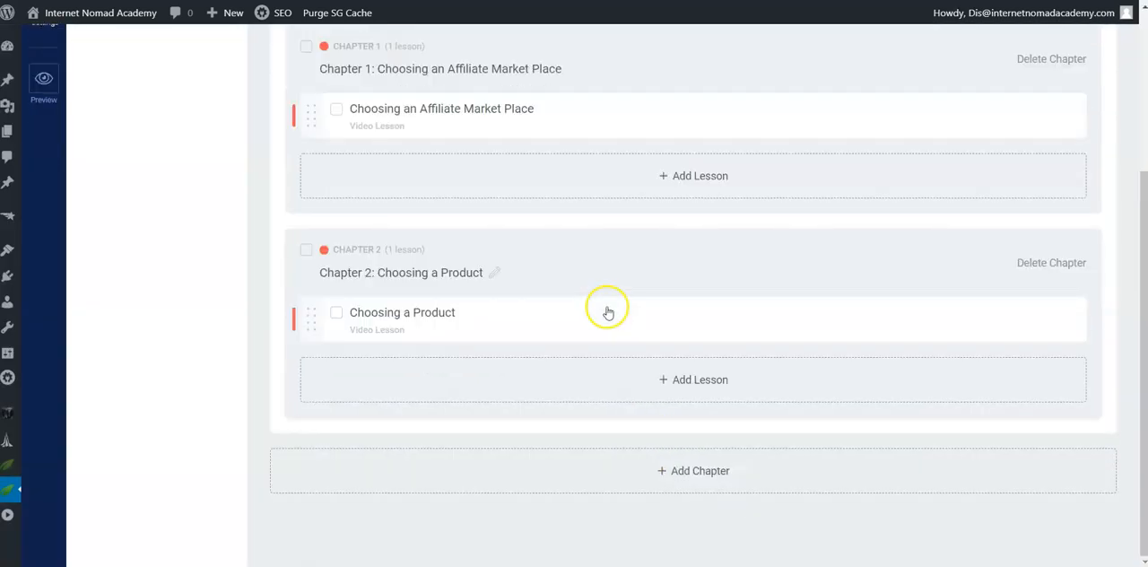
# Step: Start a new course chapter and switch to the Word document to copy the heading "Chapter 3: Driving the Traffic"
pyautogui.click(706, 469)
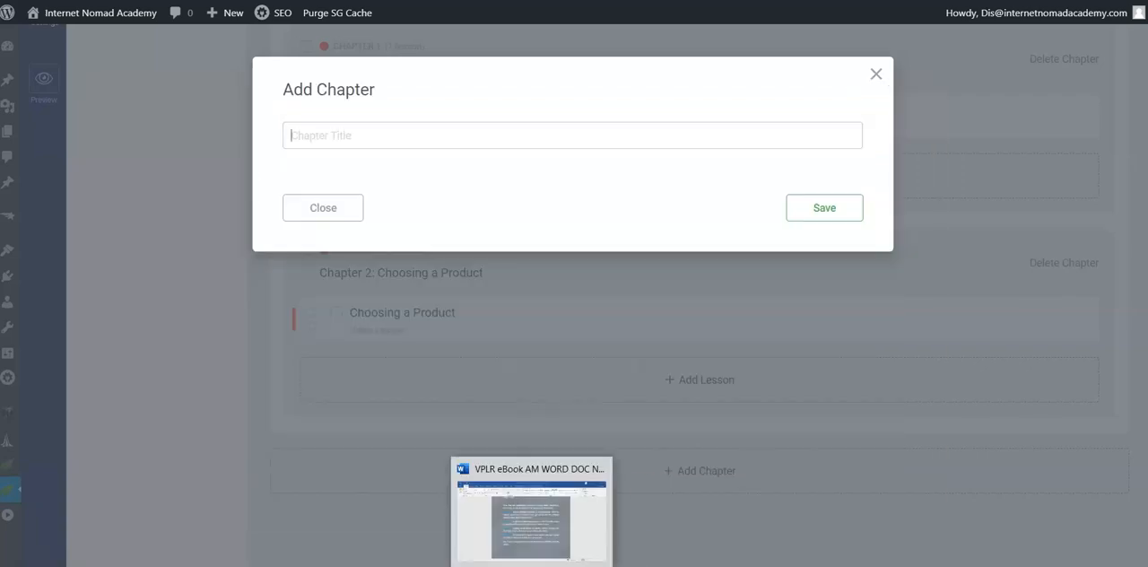
pyautogui.click(561, 504)
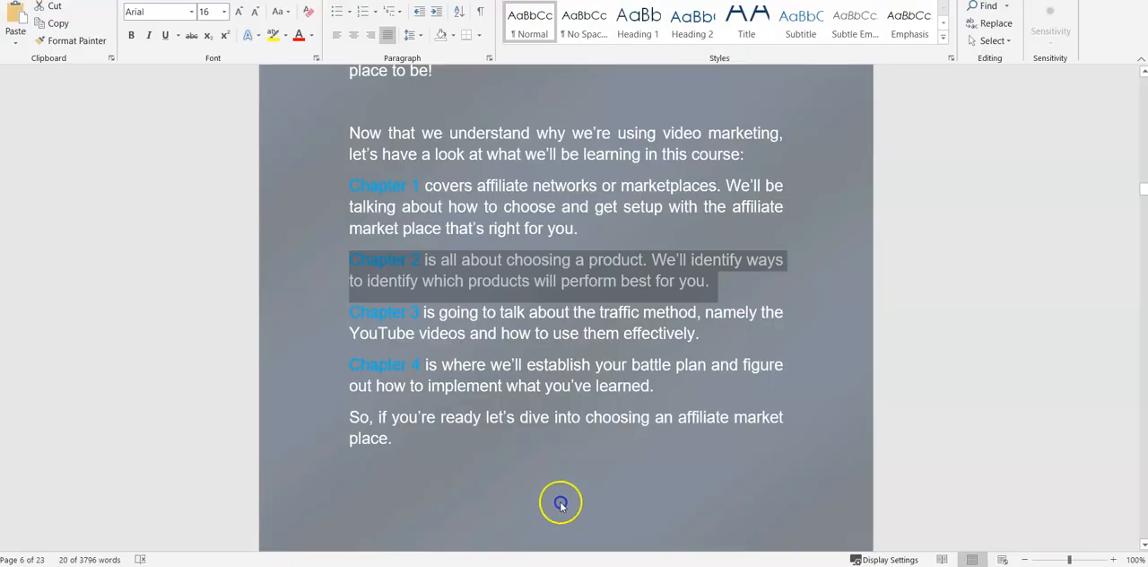
pyautogui.scroll(-10, 487, 367)
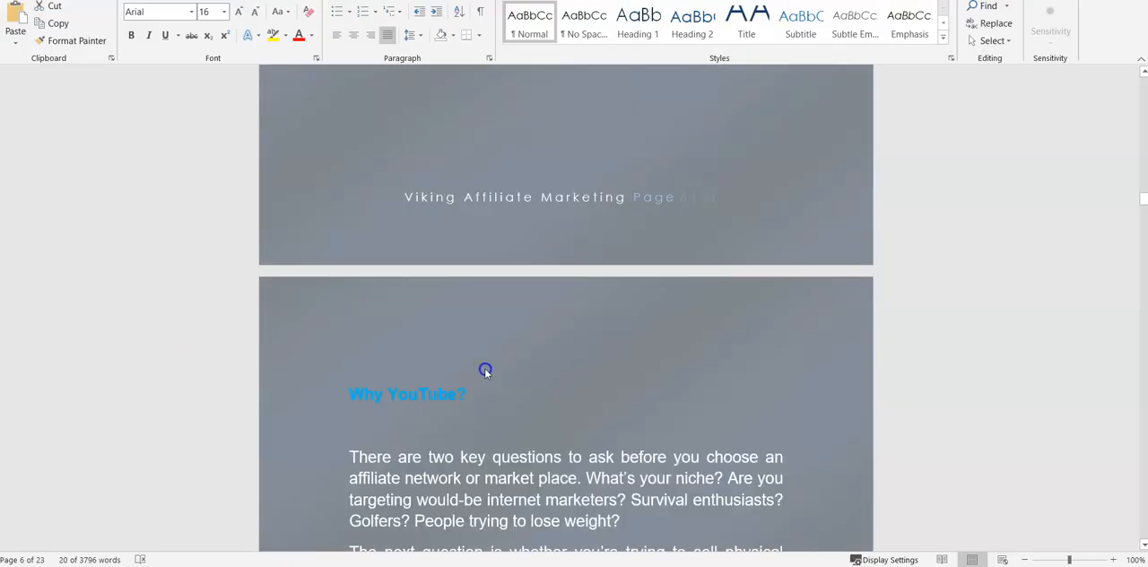
pyautogui.moveTo(1142, 209); pyautogui.dragTo(1142, 368)
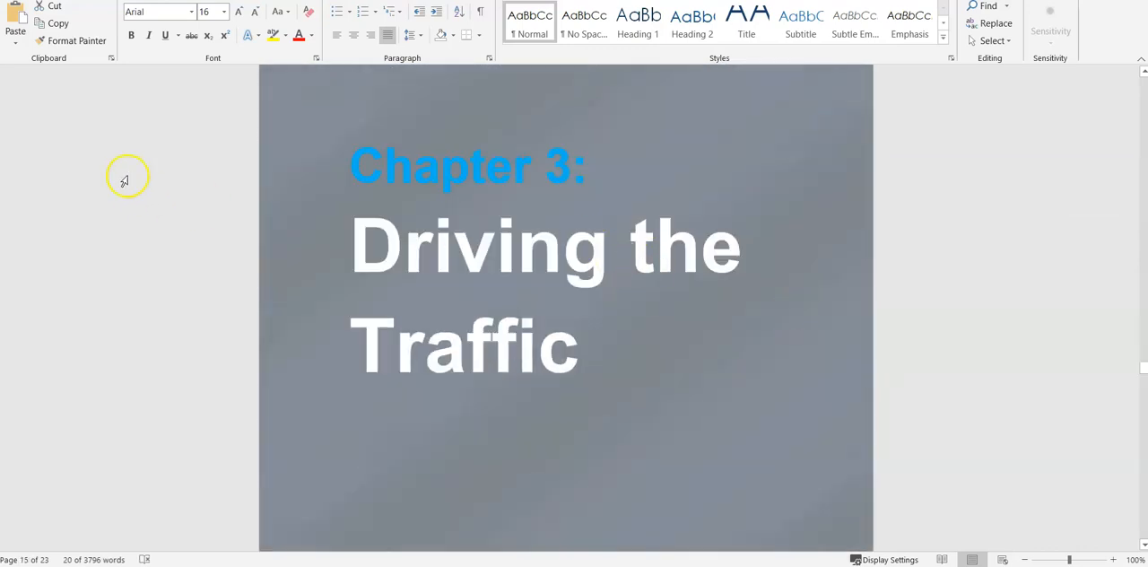
pyautogui.moveTo(350, 161); pyautogui.dragTo(559, 341)
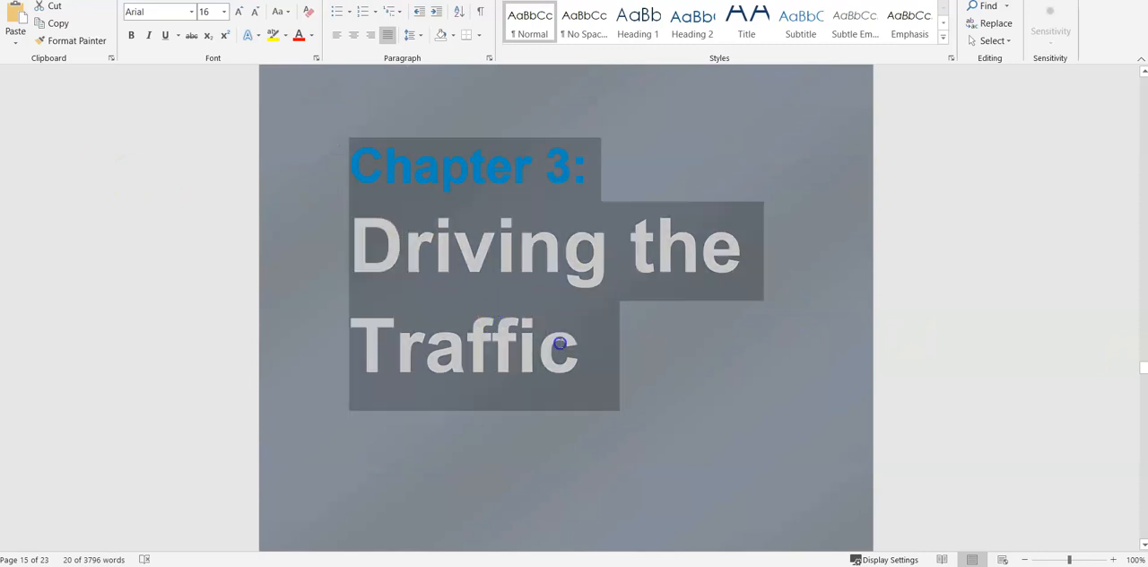
pyautogui.rightClick(465, 240)
pyautogui.click(482, 265)
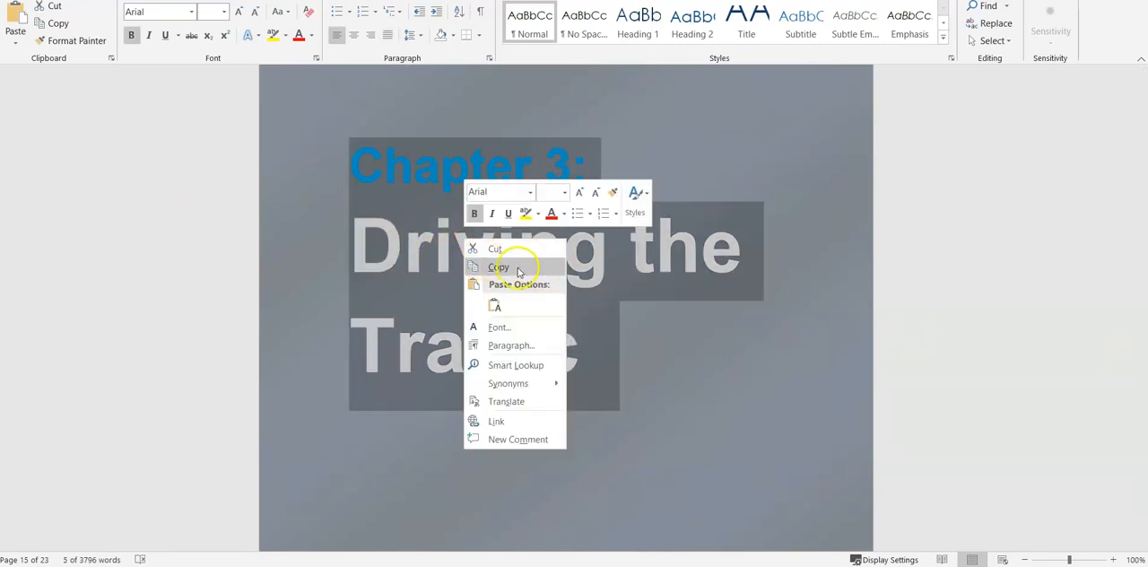
pyautogui.click(503, 268)
# Step: Return to Thrive Apprentice, paste "Chapter 3: Driving the Traffic" as the chapter title and save the chapter
pyautogui.hotkey('alt', 'Tab')
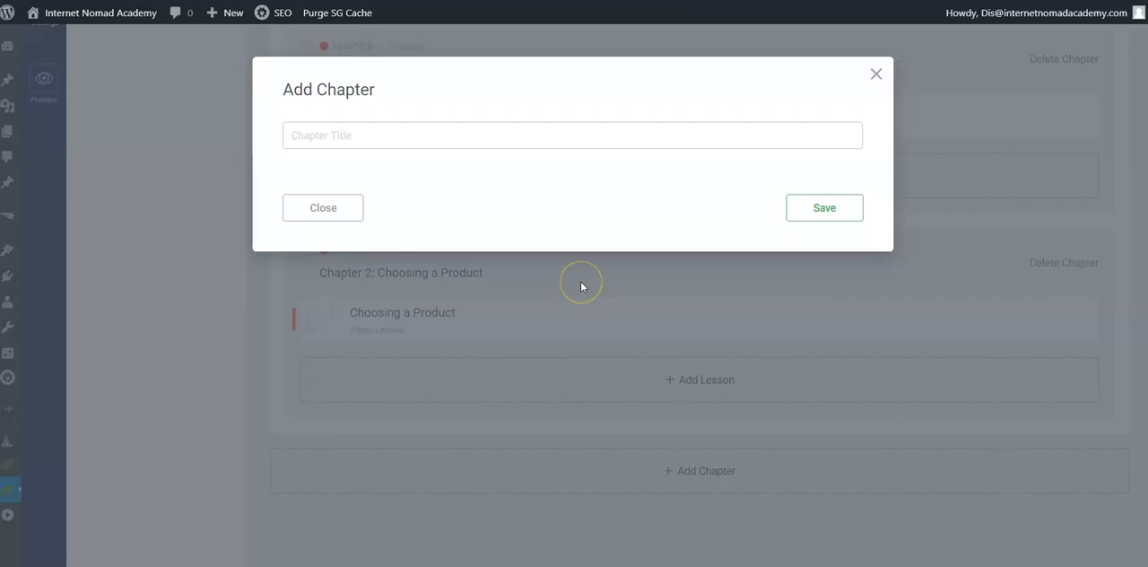
pyautogui.rightClick(300, 137)
pyautogui.click(379, 323)
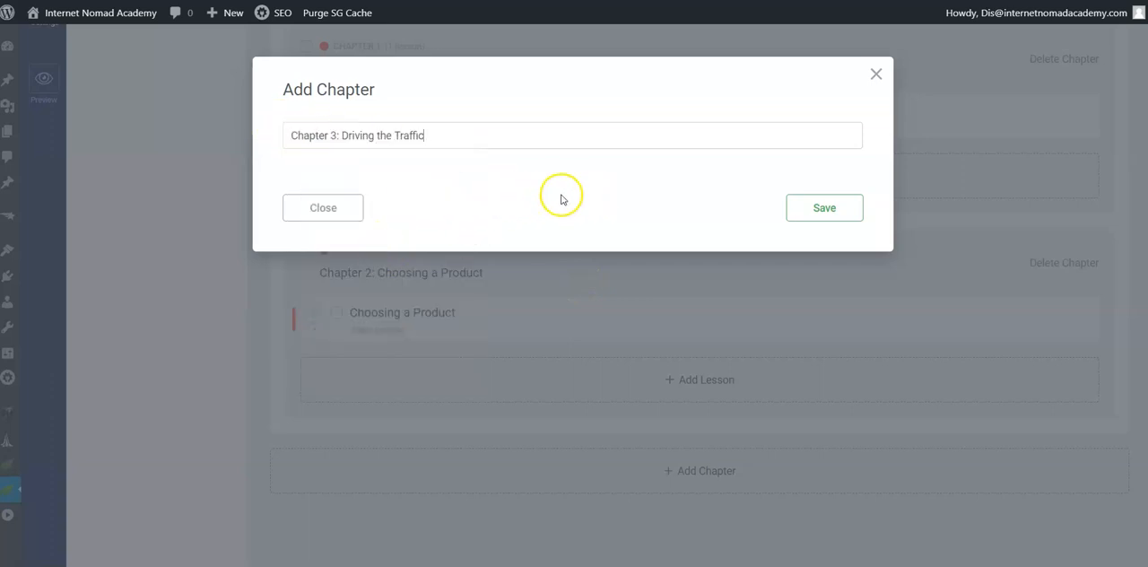
pyautogui.click(826, 212)
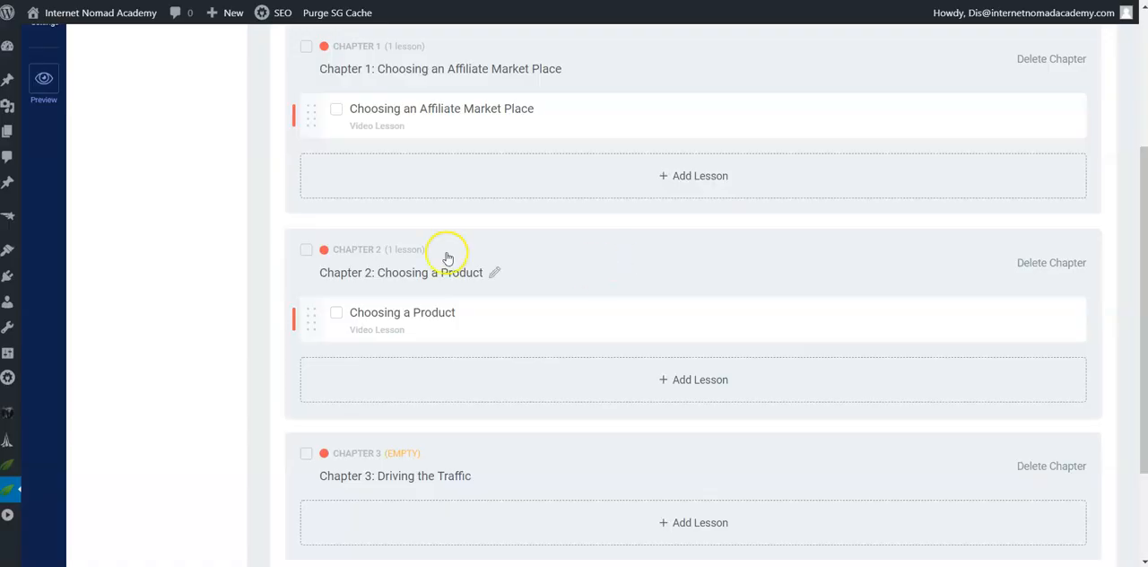
# Step: Add a lesson under Chapter 2, title it "Driving the Traffic" without the chapter prefix, and set its type to Video lesson
pyautogui.moveTo(715, 337)
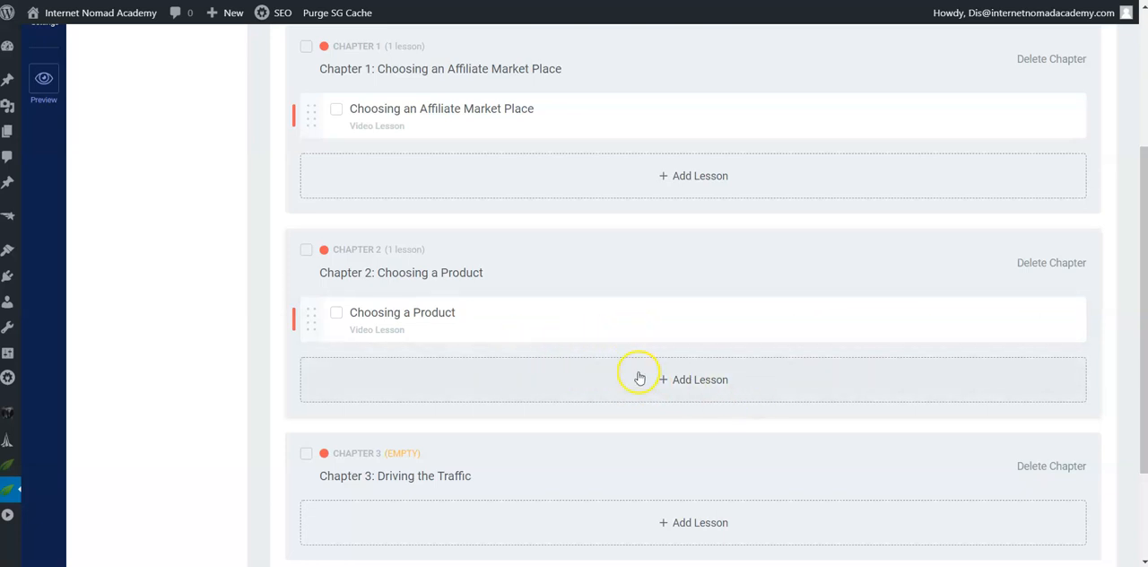
pyautogui.click(691, 380)
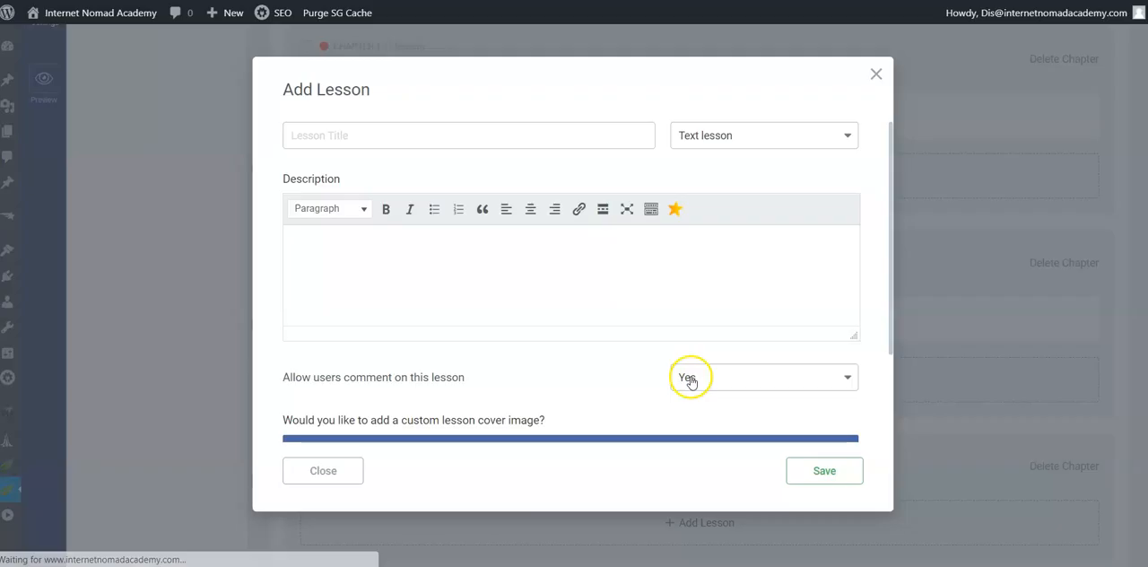
pyautogui.rightClick(313, 141)
pyautogui.click(362, 258)
pyautogui.click(341, 137)
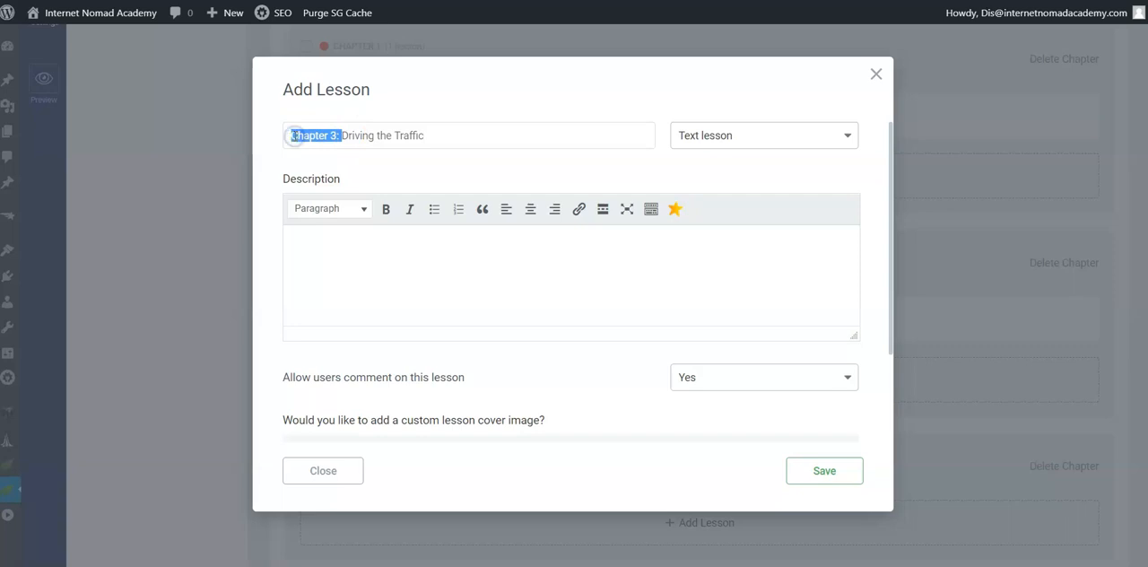
pyautogui.press('BackSpace')
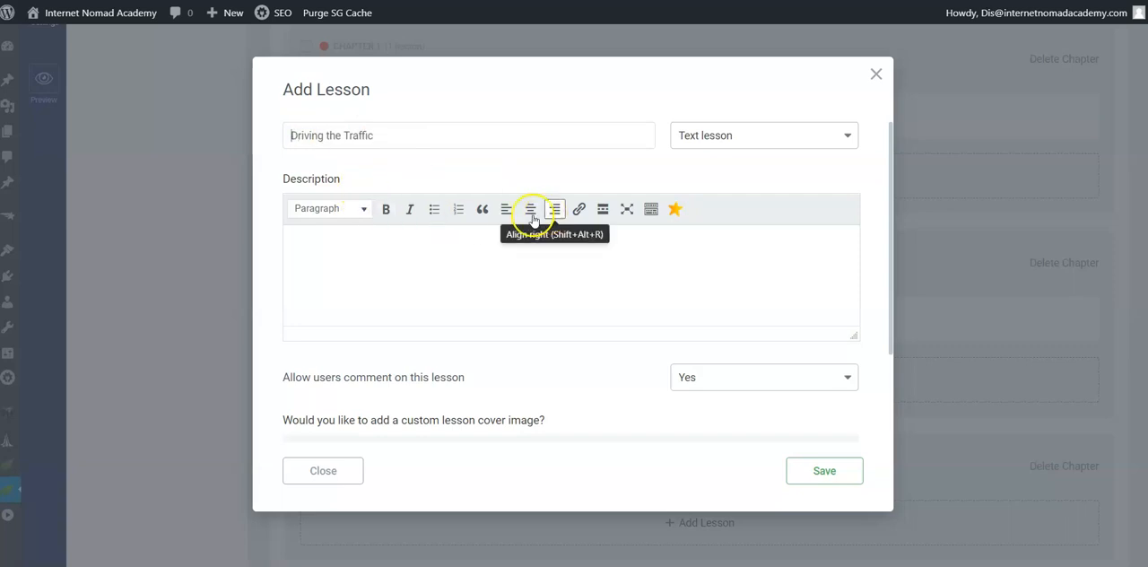
pyautogui.click(779, 135)
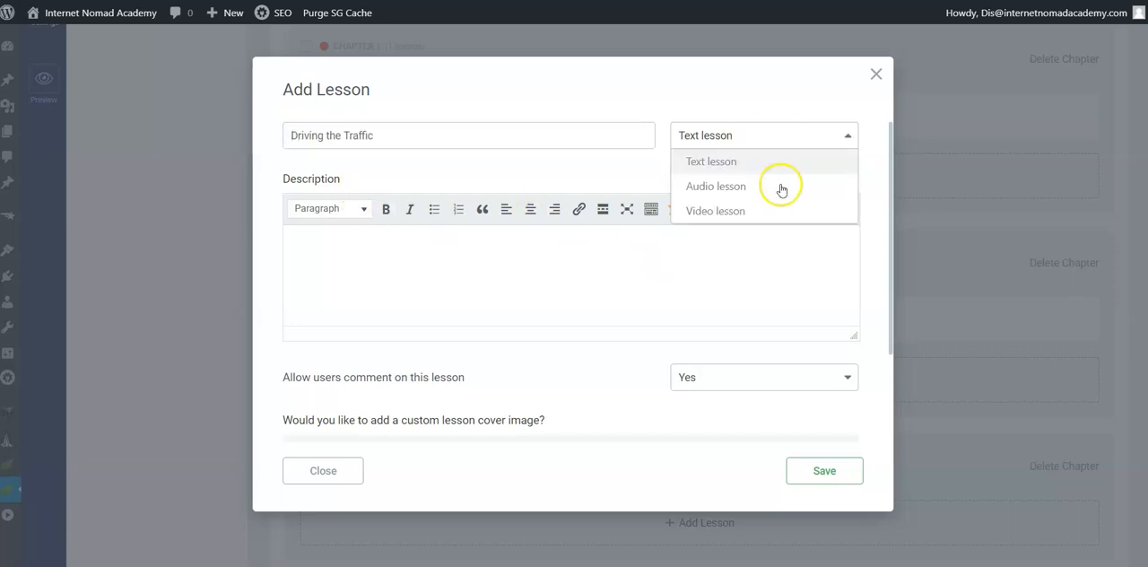
pyautogui.click(732, 209)
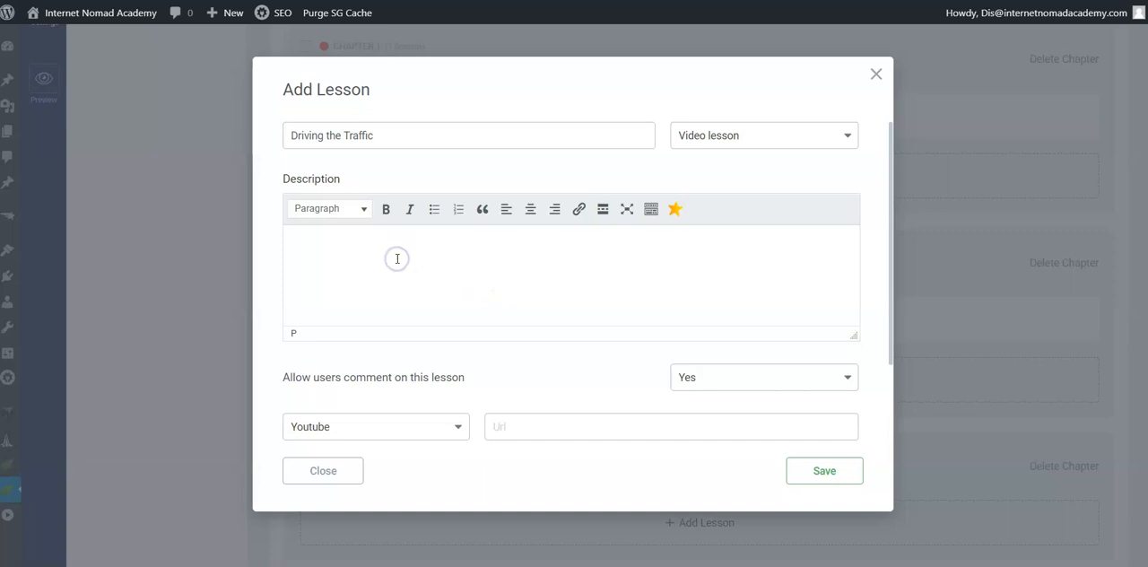
# Step: Switch to the Word document and copy the Chapter 3 summary paragraph from the course overview
pyautogui.hotkey('alt', 'Tab')
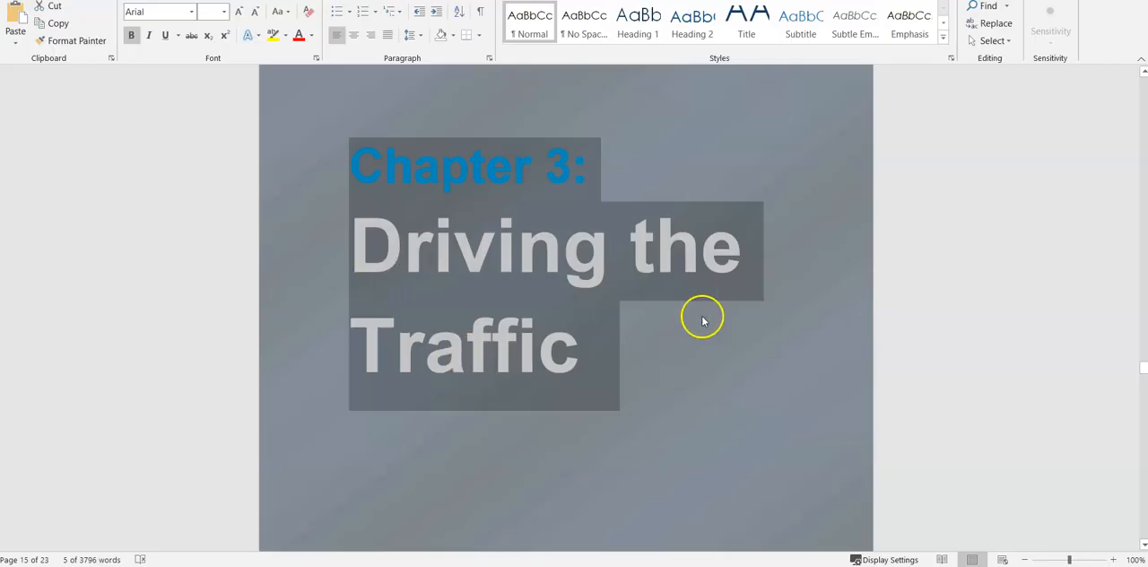
pyautogui.moveTo(1143, 370); pyautogui.dragTo(1135, 186)
pyautogui.scroll(-1, 381, 345)
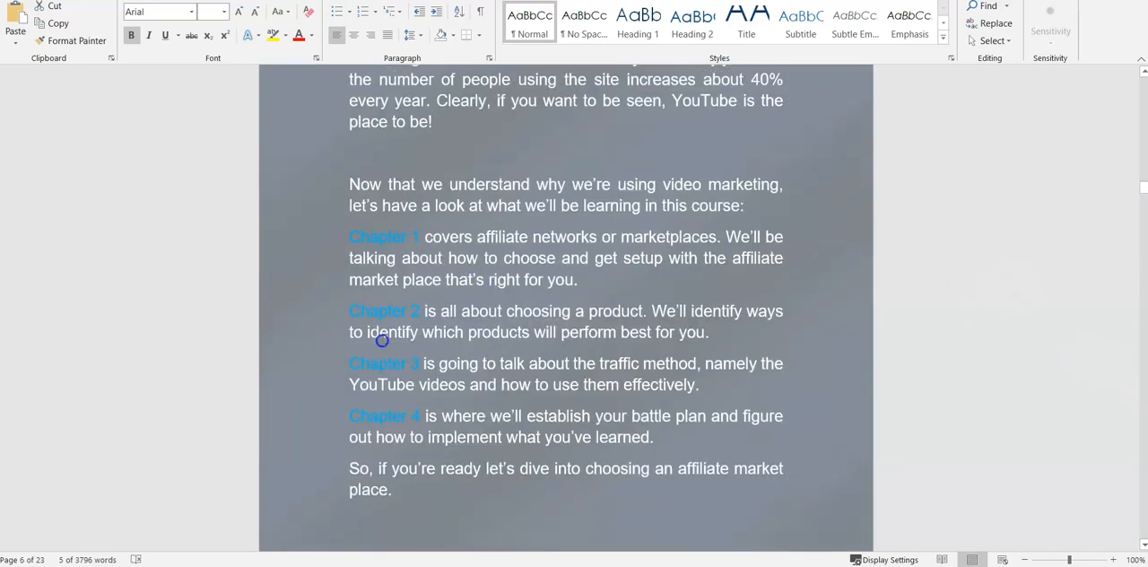
pyautogui.moveTo(350, 360); pyautogui.dragTo(735, 377)
pyautogui.rightClick(563, 371)
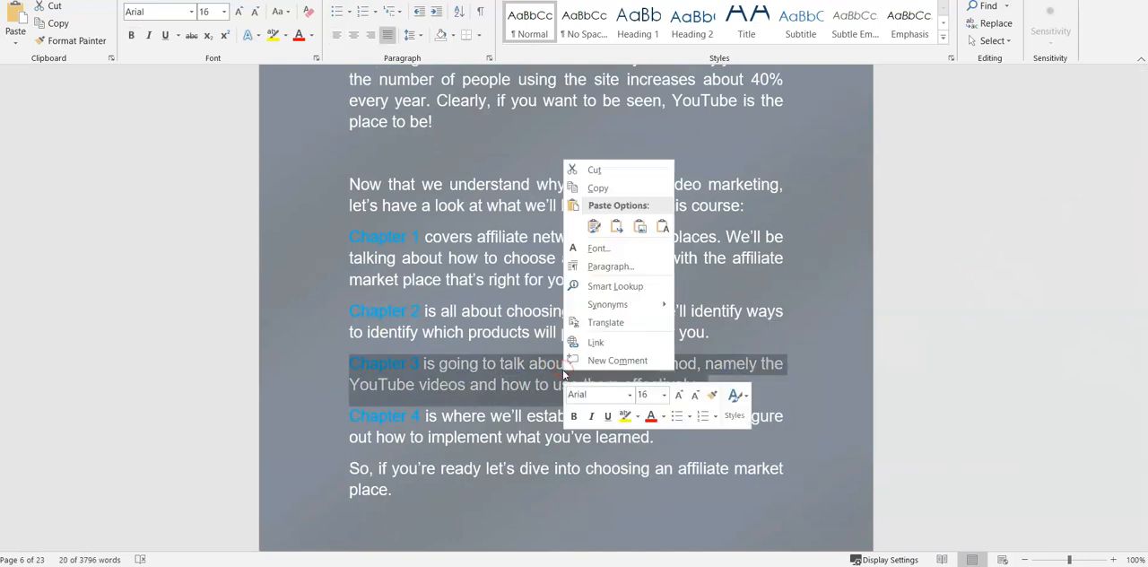
pyautogui.click(598, 189)
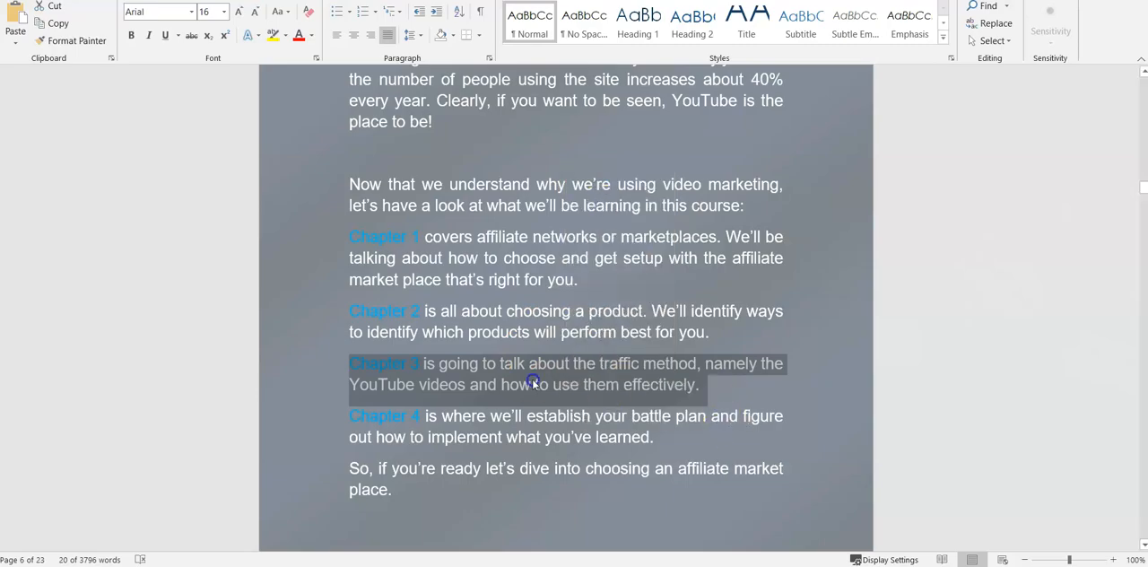
# Step: Return to Thrive Apprentice and paste the Chapter 3 summary into the description of the "Driving the Traffic" lesson
pyautogui.hotkey('alt', 'Tab')
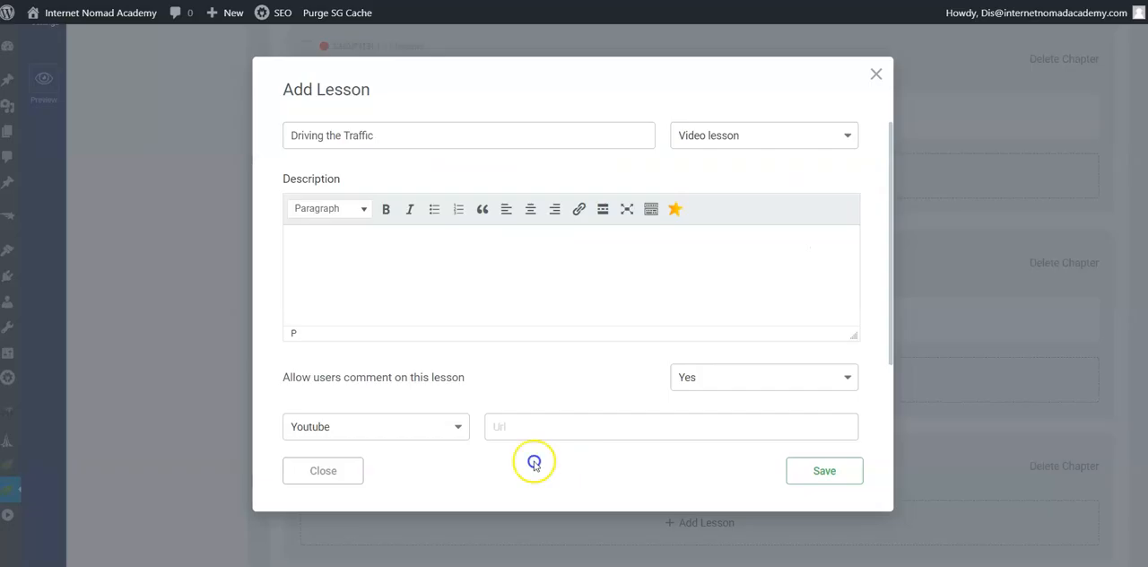
pyautogui.rightClick(326, 255)
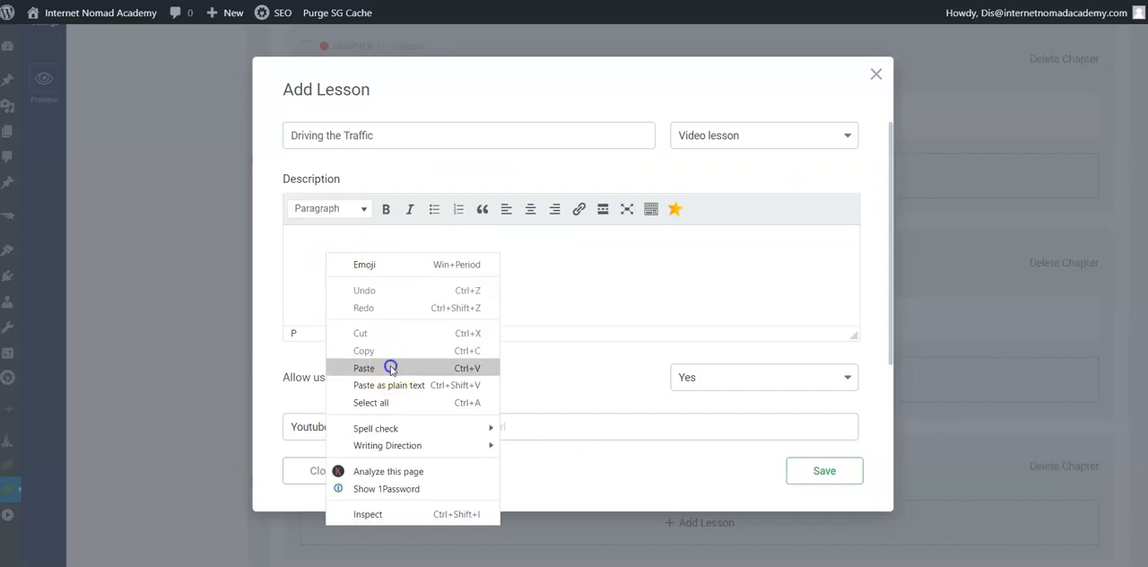
pyautogui.click(388, 368)
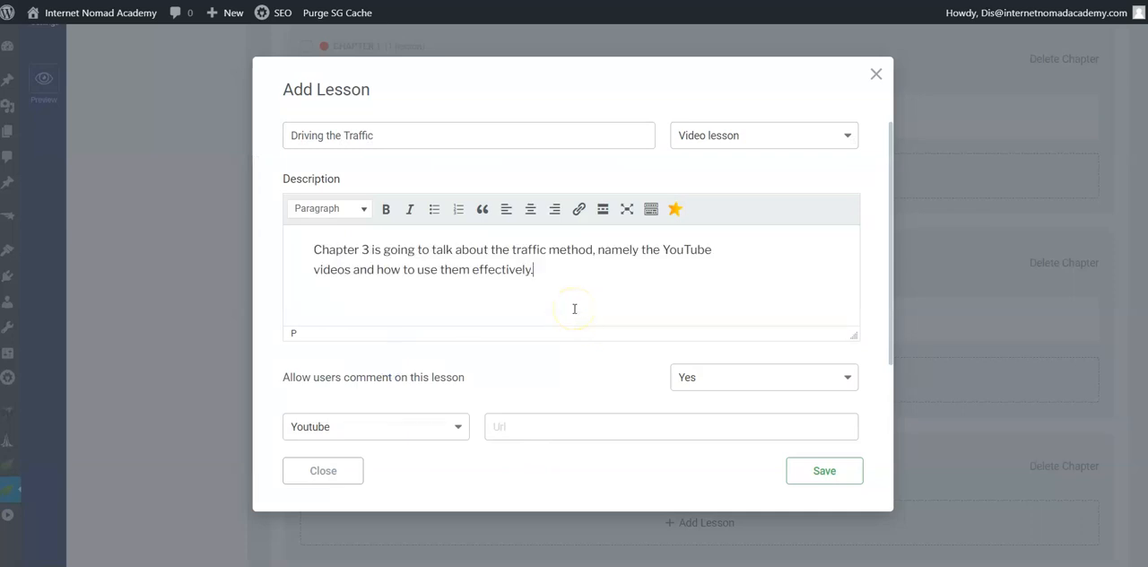
pyautogui.scroll(-2, 583, 331)
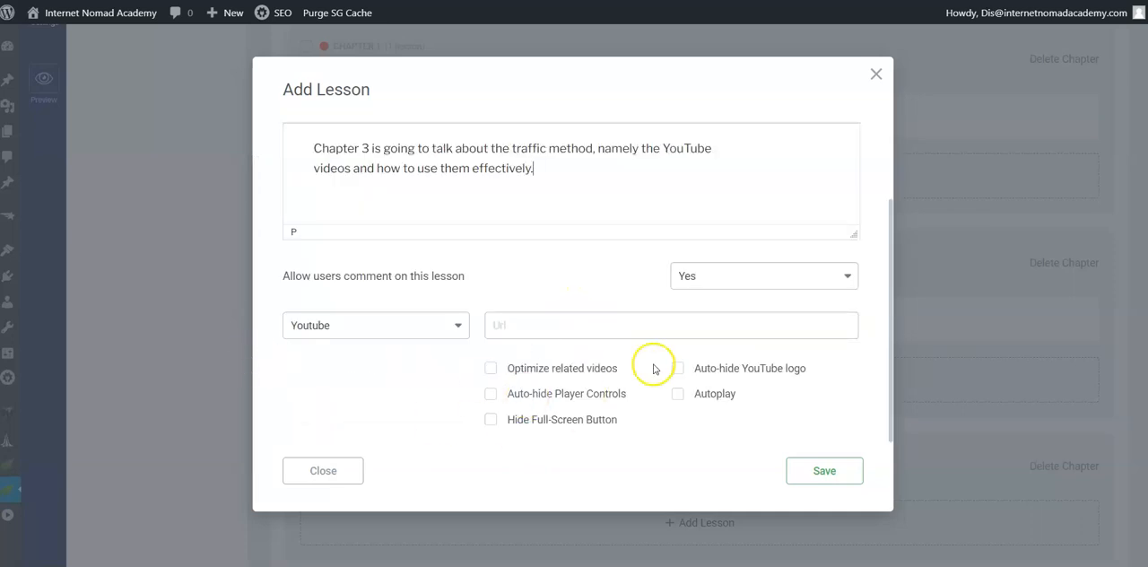
pyautogui.click(604, 566)
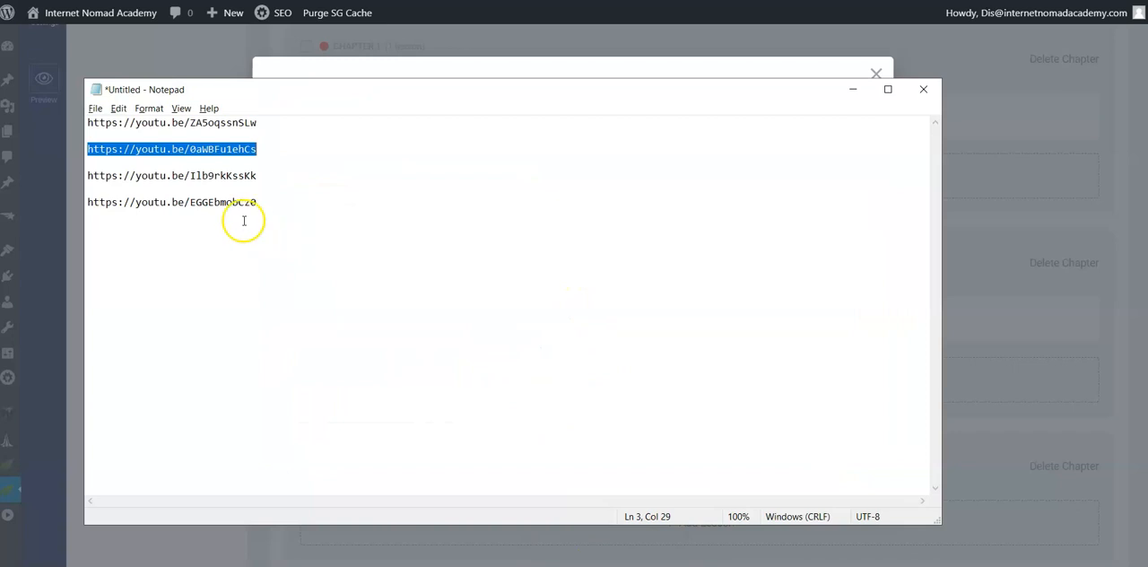
pyautogui.click(127, 176)
pyautogui.tripleClick(127, 176)
pyautogui.rightClick(132, 176)
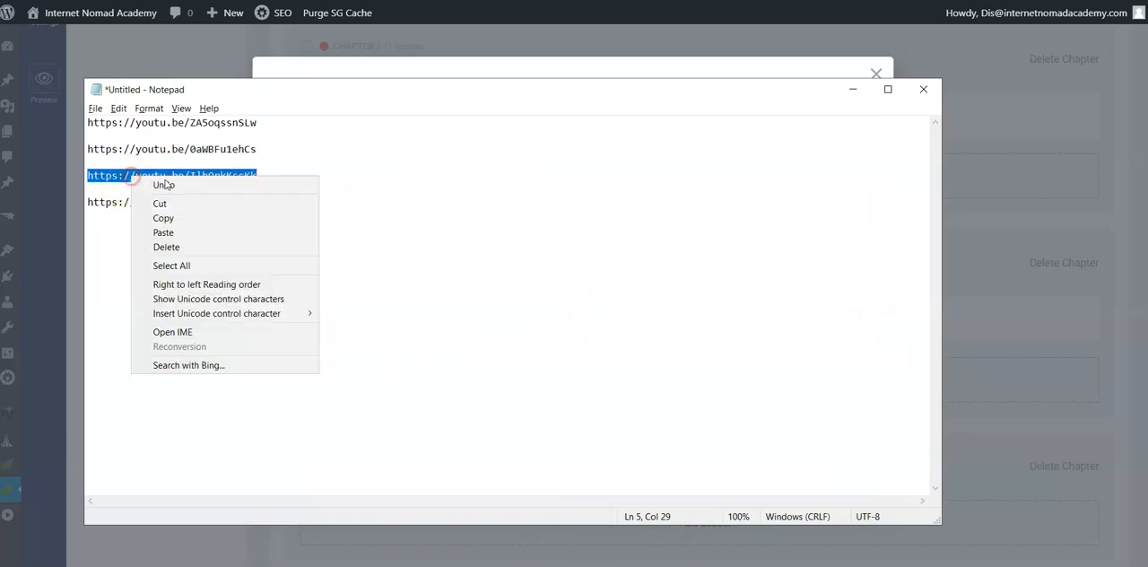
pyautogui.click(191, 218)
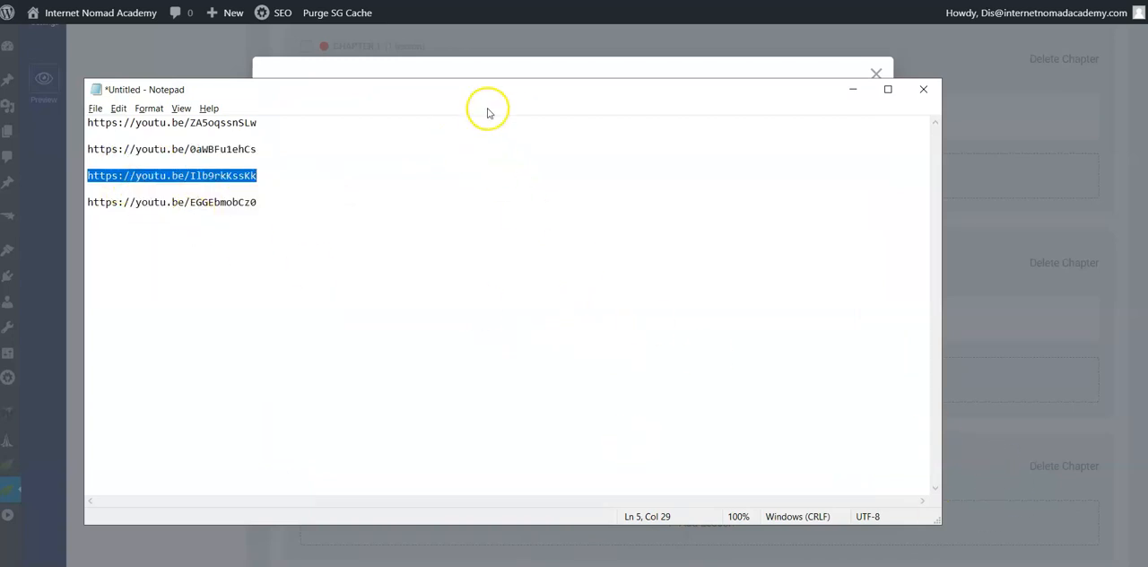
# Step: Return to Thrive Apprentice, paste the third link as the lesson's Youtube URL, enable Auto-hide YouTube logo and save the lesson
pyautogui.click(508, 70)
pyautogui.rightClick(507, 325)
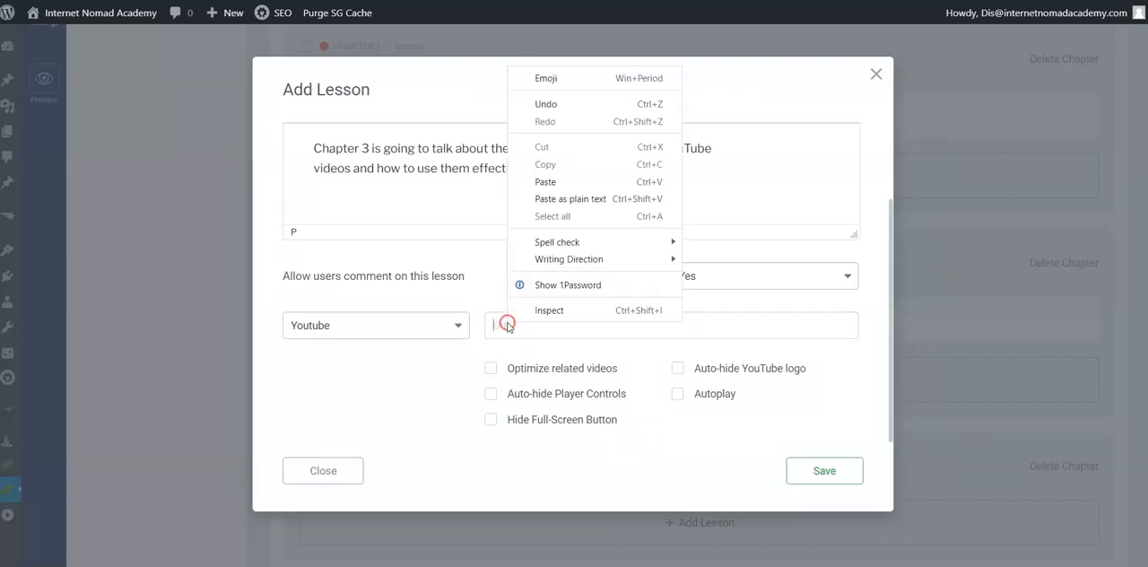
pyautogui.click(661, 181)
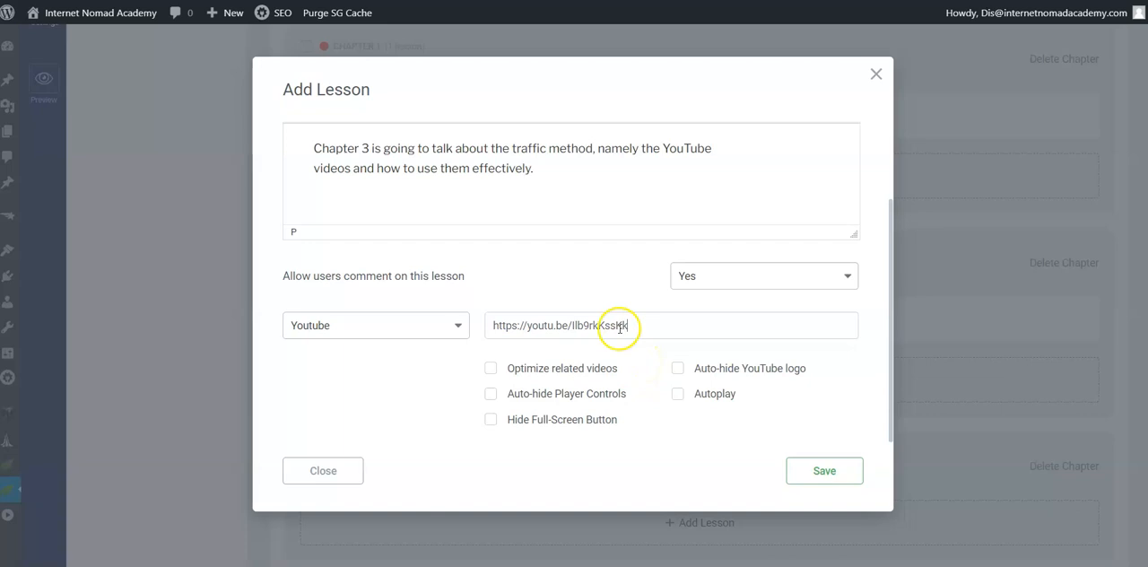
pyautogui.click(677, 368)
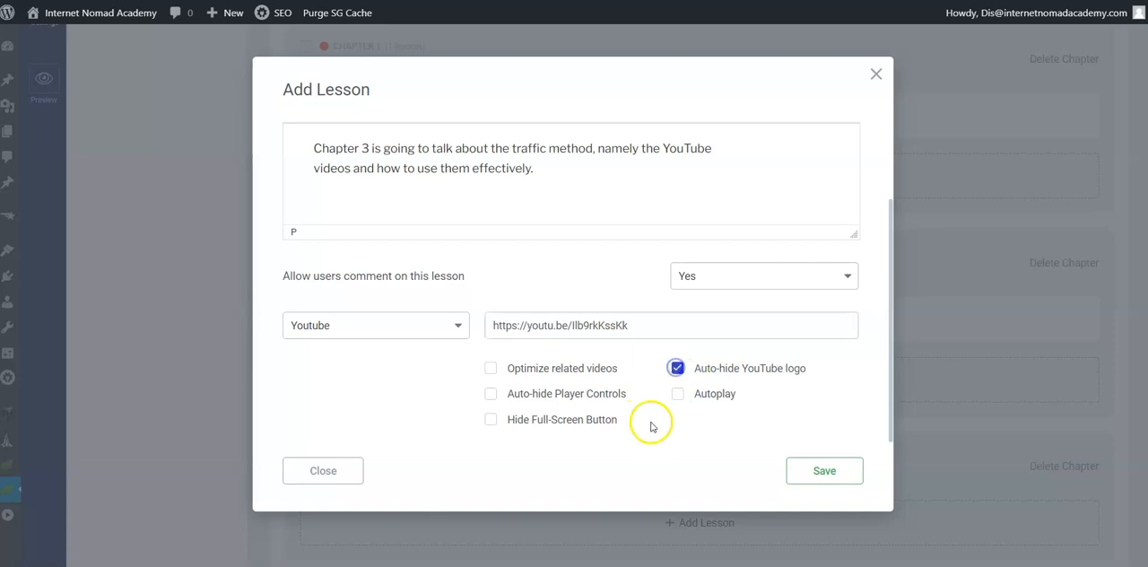
pyautogui.click(821, 471)
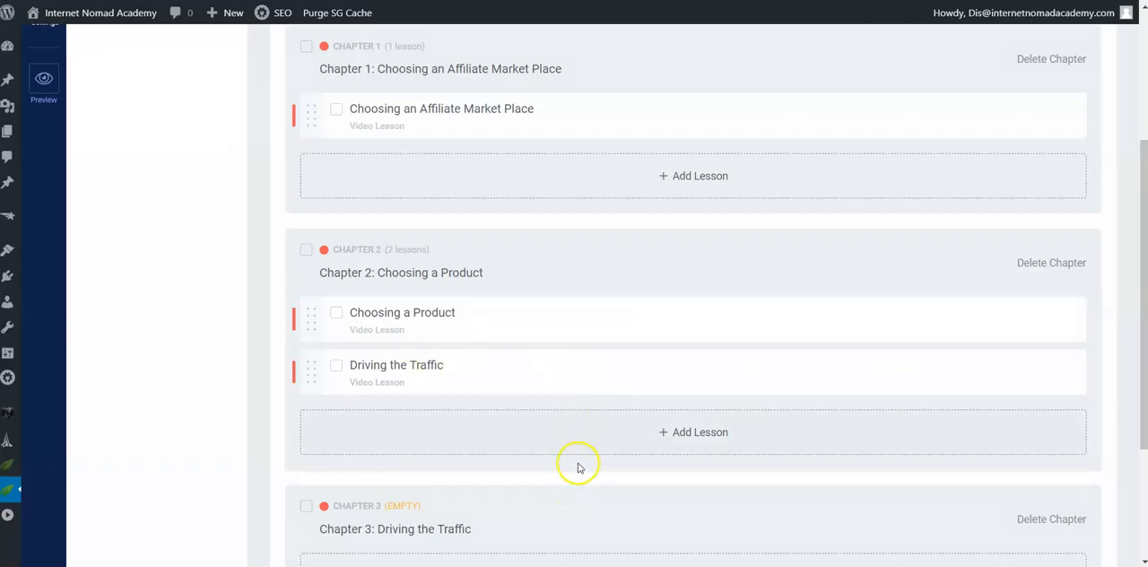
# Step: Move the "Driving the Traffic" lesson from Chapter 2 into the empty Chapter 3
pyautogui.scroll(-2, 664, 482)
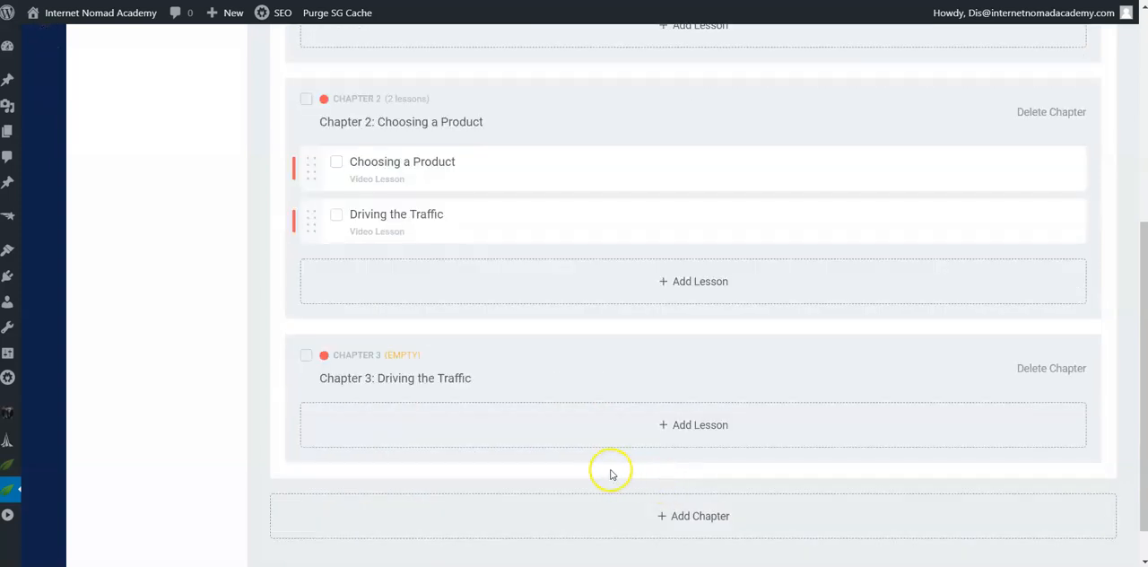
pyautogui.scroll(2, 610, 473)
pyautogui.moveTo(633, 313)
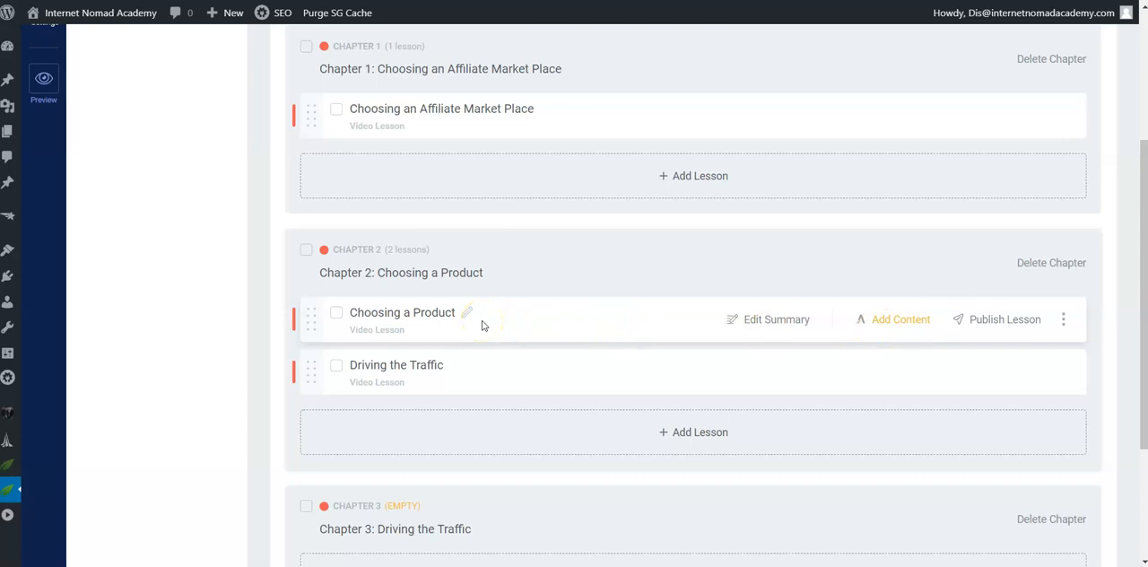
pyautogui.scroll(2, 528, 342)
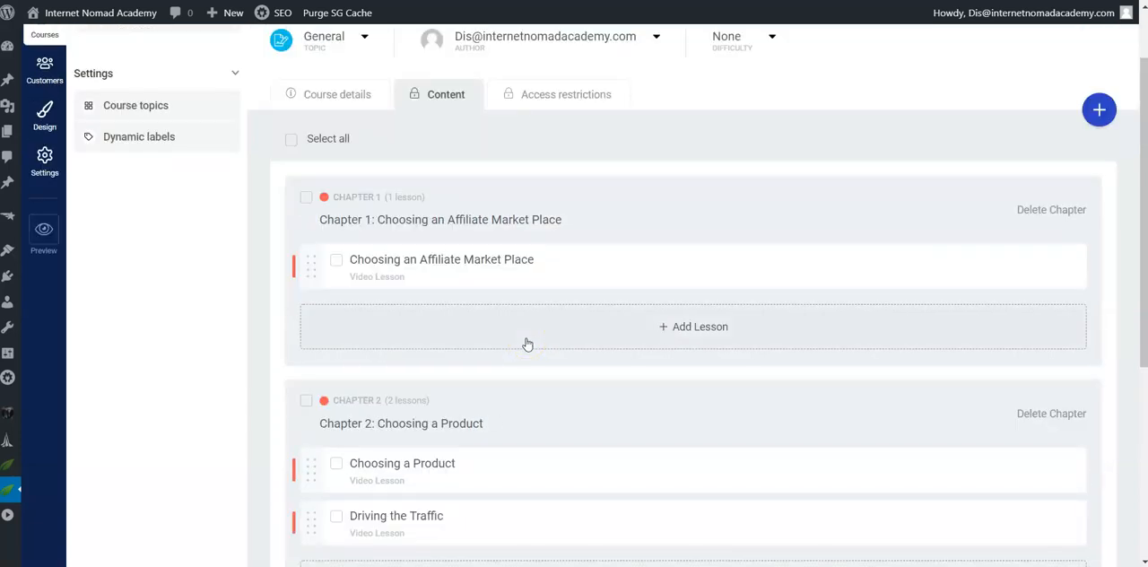
pyautogui.scroll(-4, 527, 344)
pyautogui.moveTo(325, 227)
pyautogui.moveTo(313, 221); pyautogui.dragTo(423, 429)
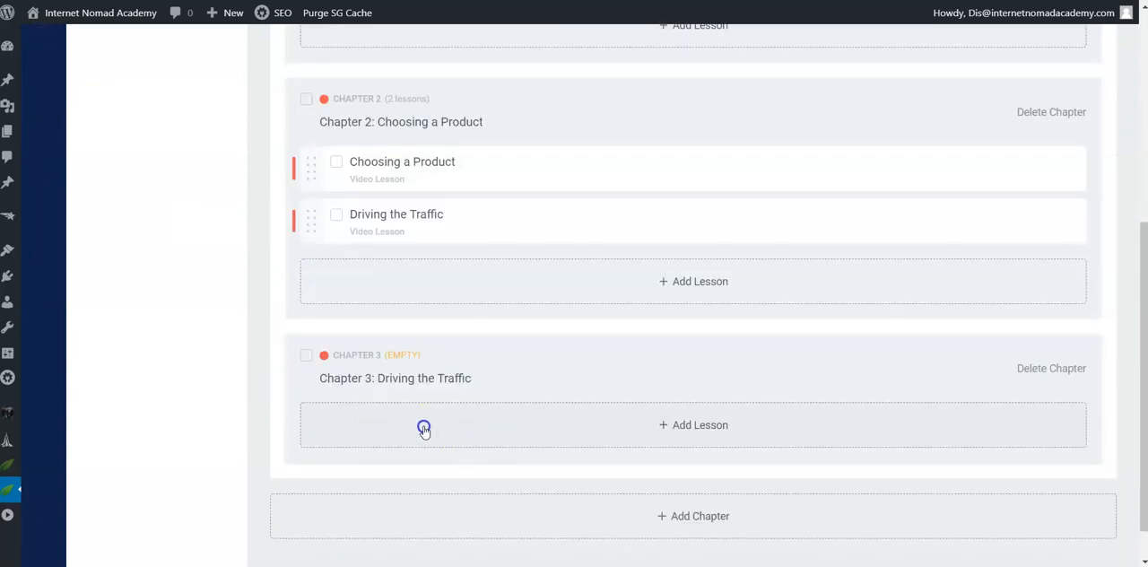
pyautogui.scroll(2, 479, 442)
pyautogui.scroll(-3, 479, 441)
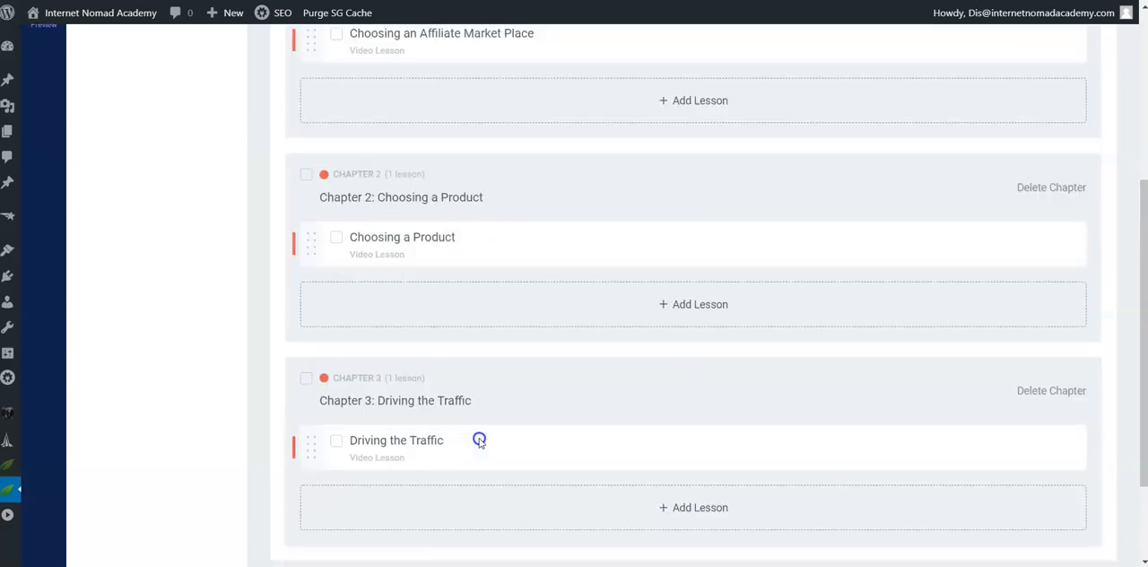
# Step: Start adding a new chapter, switch to the Word document and copy the "Chapter 4: Battle Plan" heading
pyautogui.click(683, 482)
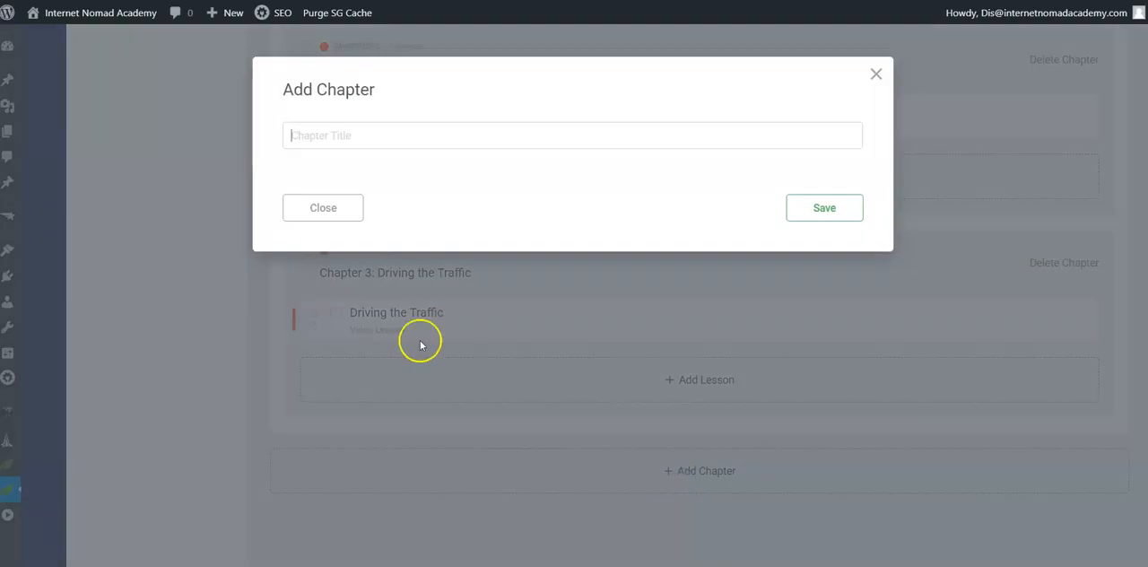
pyautogui.hotkey('alt', 'Tab')
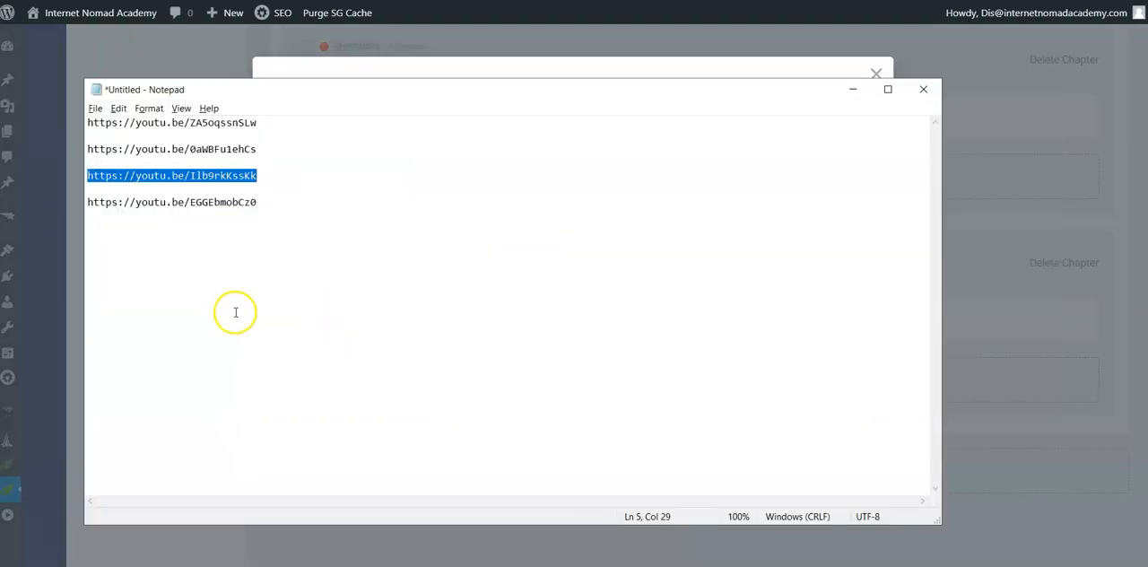
pyautogui.hotkey('alt', 'Tab')
pyautogui.click(529, 553)
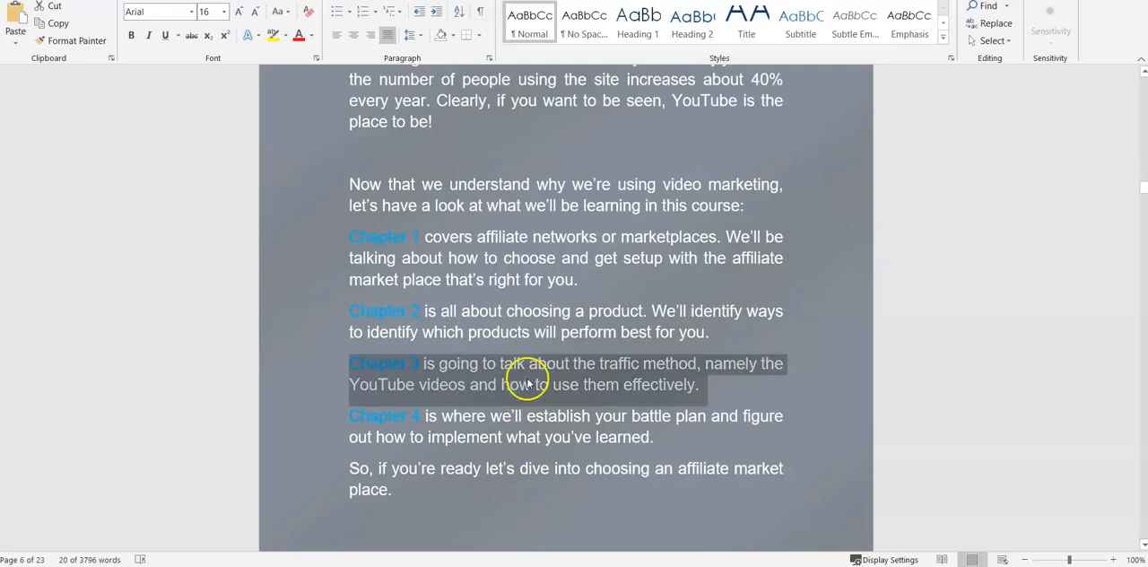
pyautogui.scroll(-3, 563, 388)
pyautogui.moveTo(1143, 195); pyautogui.dragTo(1142, 467)
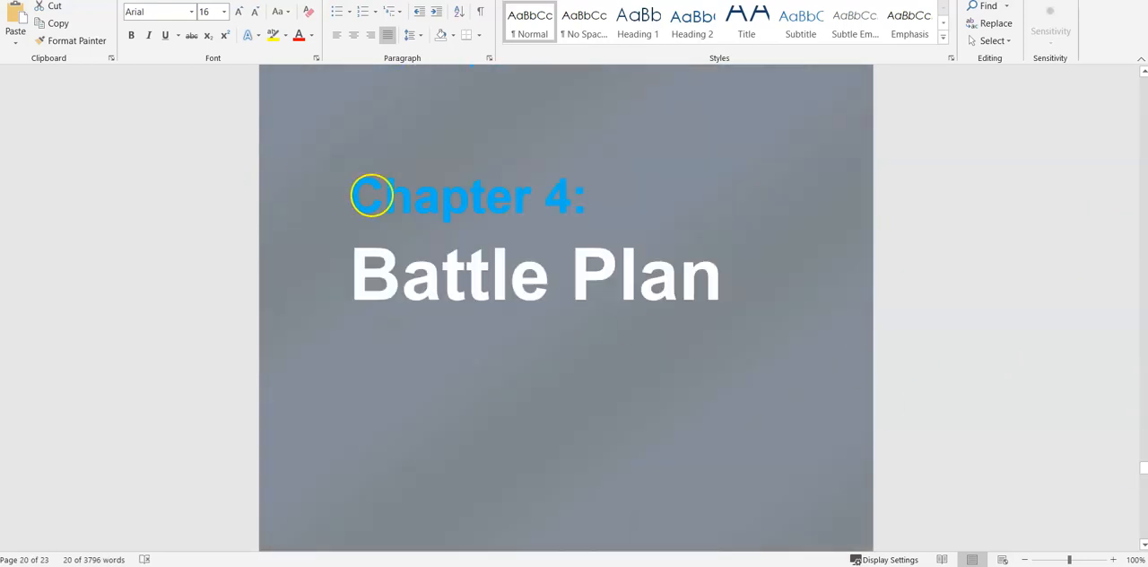
pyautogui.moveTo(350, 192); pyautogui.dragTo(687, 261)
pyautogui.rightClick(474, 256)
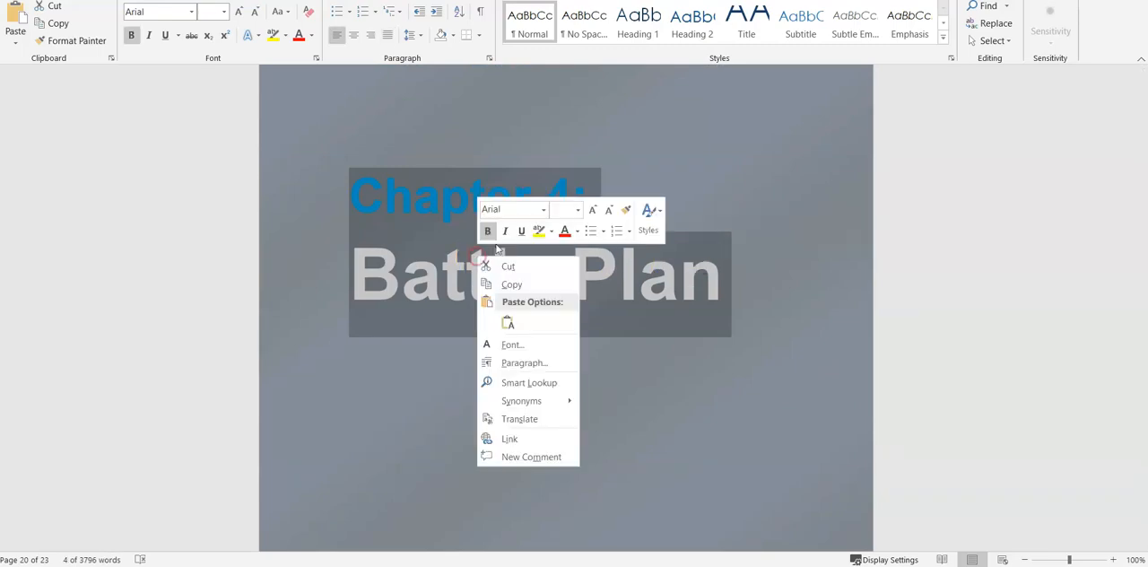
pyautogui.click(542, 287)
# Step: Return to Thrive Apprentice, paste "Chapter 4: Battle Plan" as the new chapter's title and save the chapter
pyautogui.hotkey('alt', 'Tab')
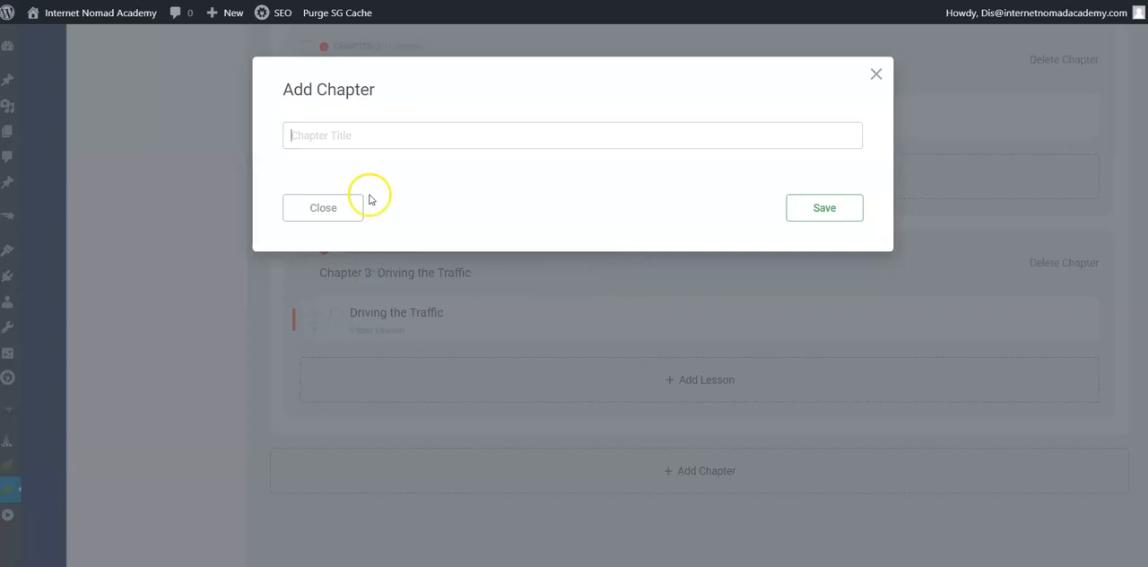
pyautogui.rightClick(310, 136)
pyautogui.click(380, 248)
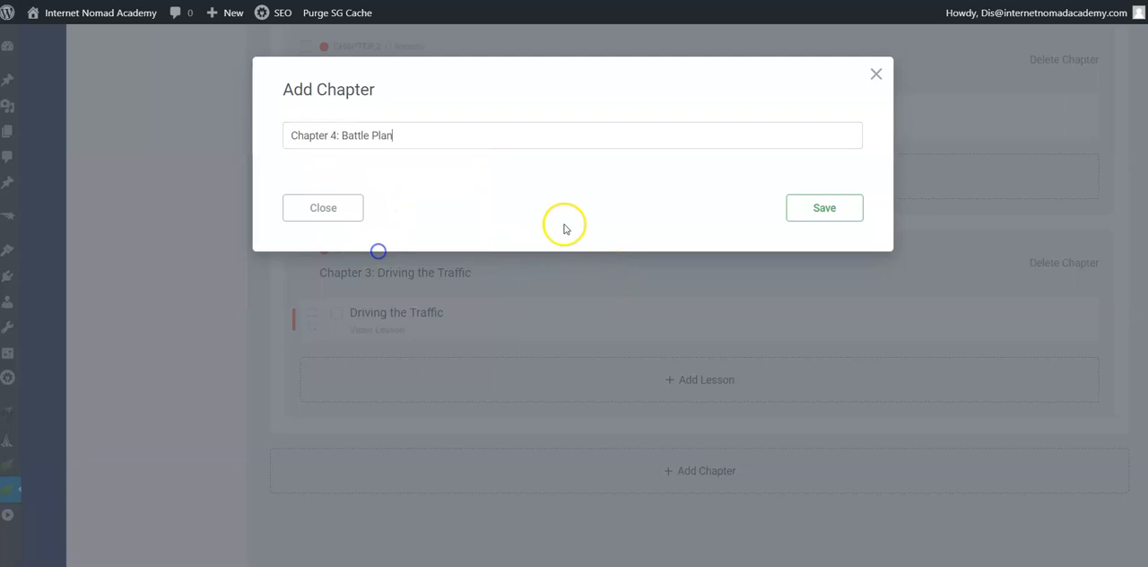
pyautogui.click(816, 208)
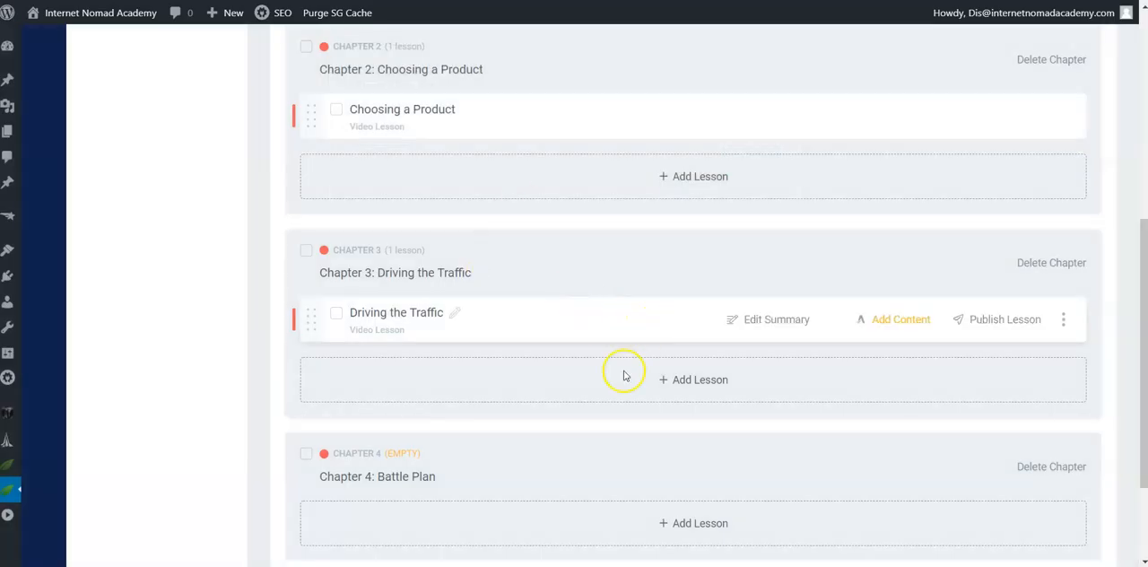
# Step: Start a new lesson in Chapter 4, title it "Battle Plan" and set its type to Video lesson
pyautogui.scroll(-2, 575, 422)
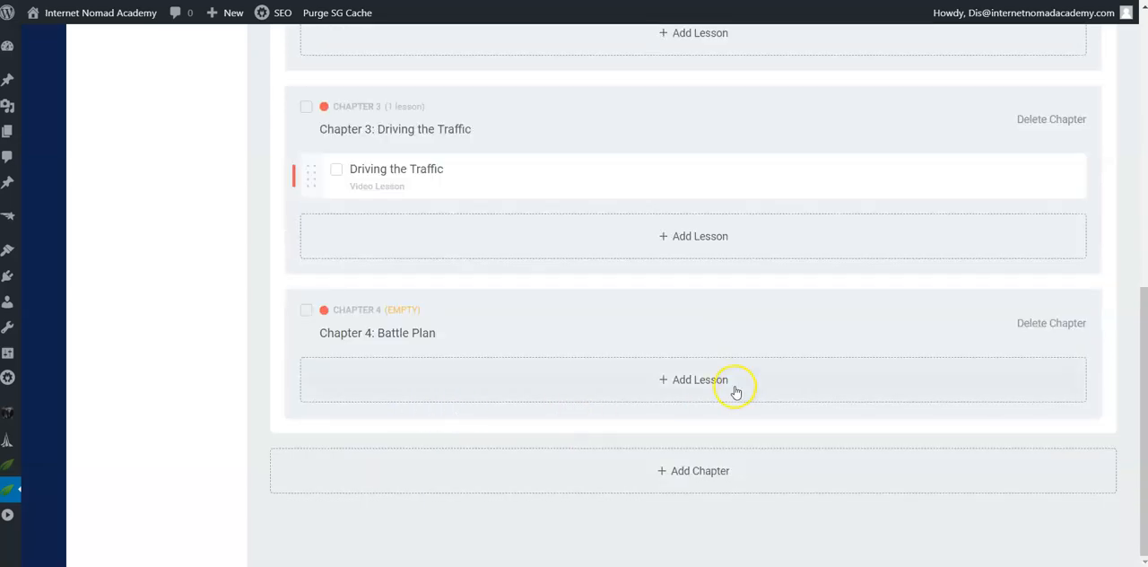
pyautogui.click(690, 380)
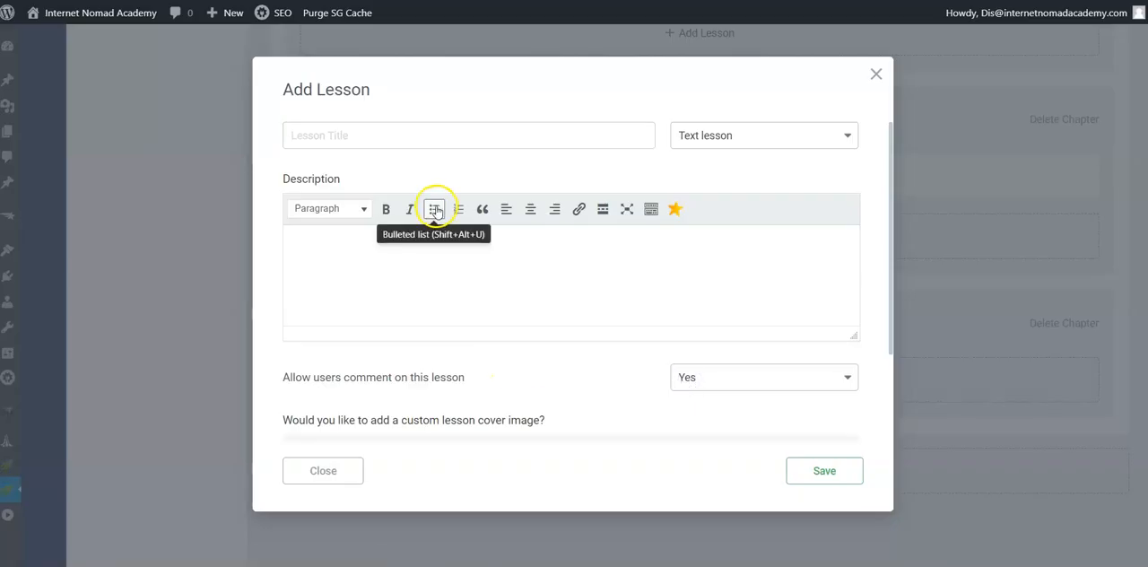
pyautogui.rightClick(320, 140)
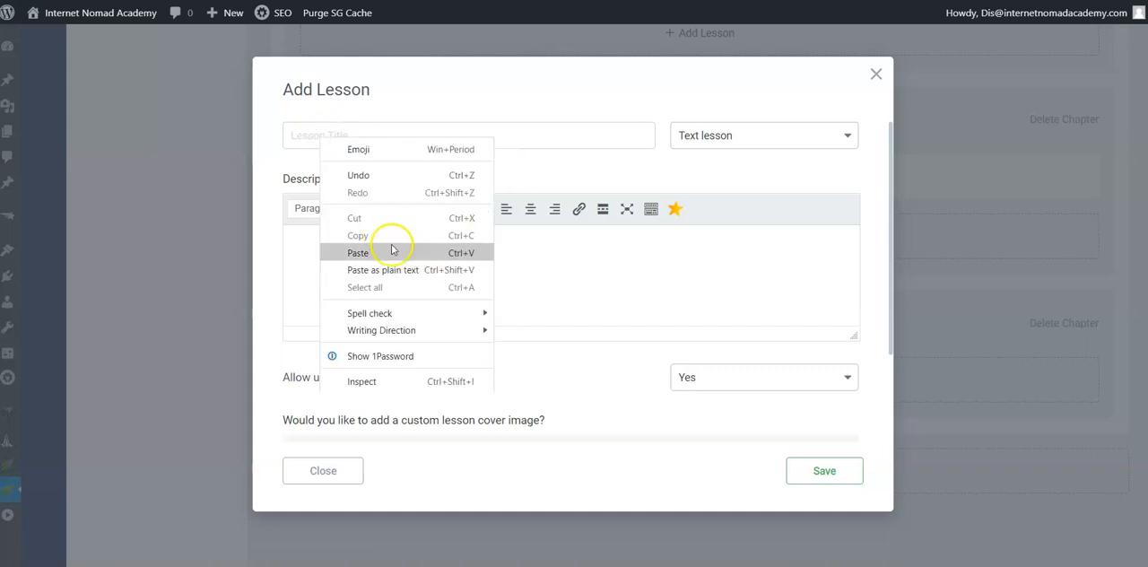
pyautogui.click(390, 252)
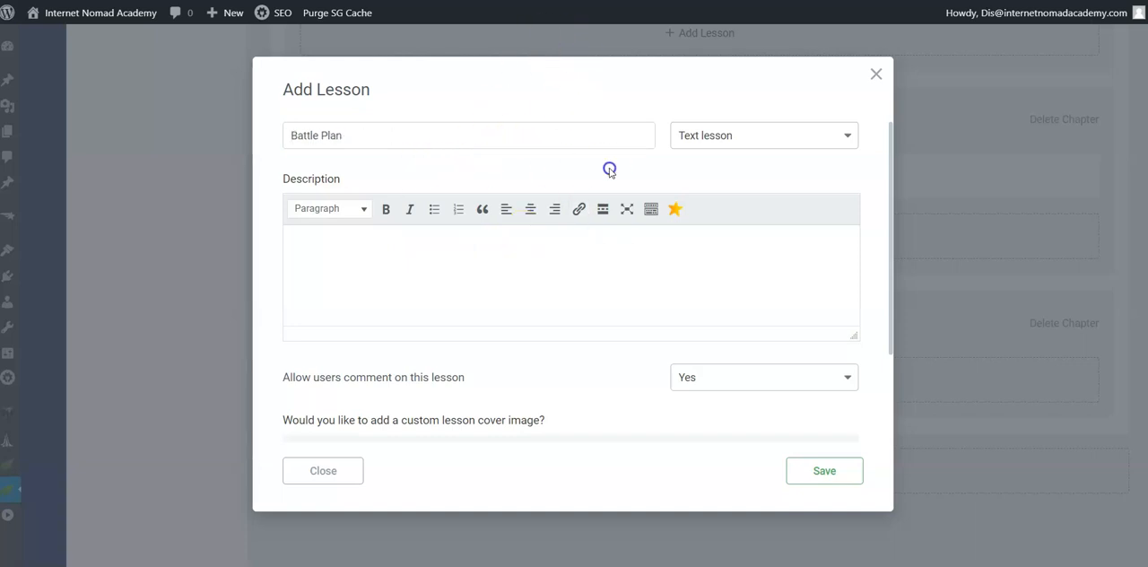
pyautogui.click(843, 139)
pyautogui.click(797, 212)
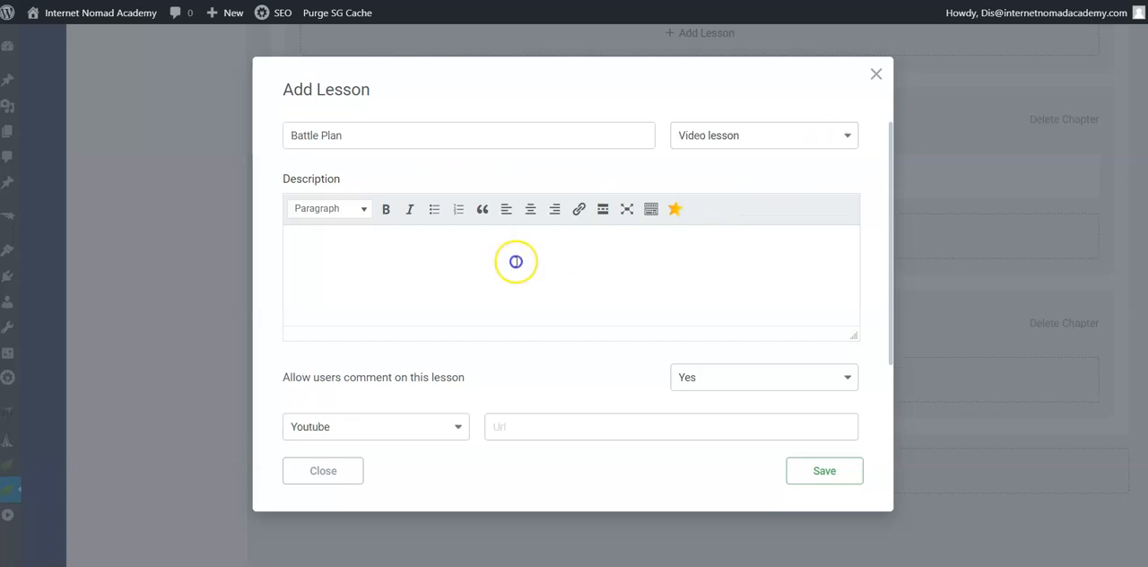
# Step: Switch to the Word document and copy the Chapter 4 summary sentence from the course introduction
pyautogui.click(537, 281)
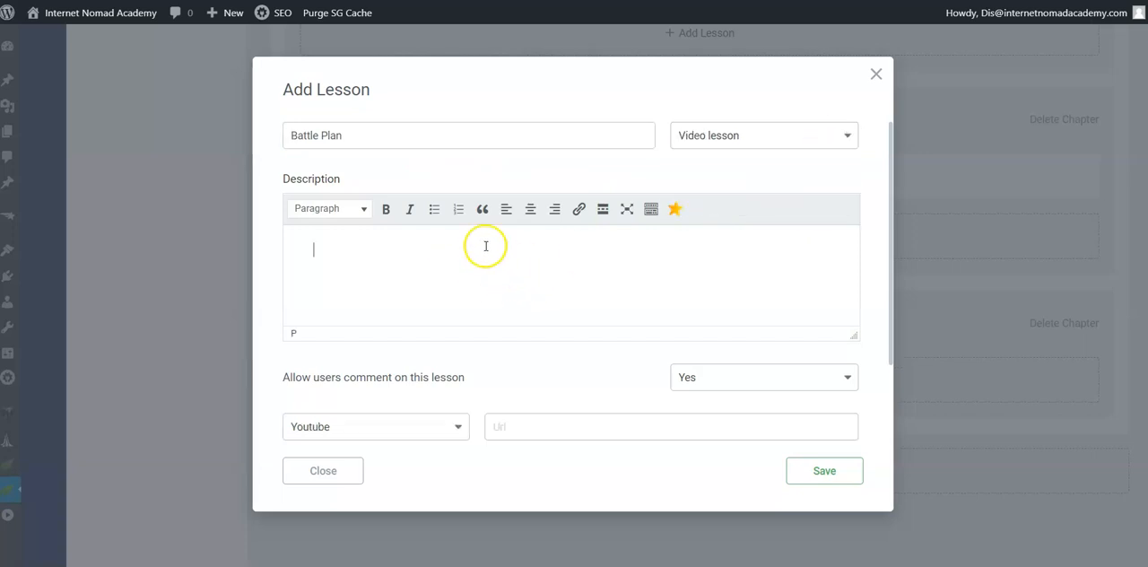
pyautogui.moveTo(567, 549)
pyautogui.click(556, 529)
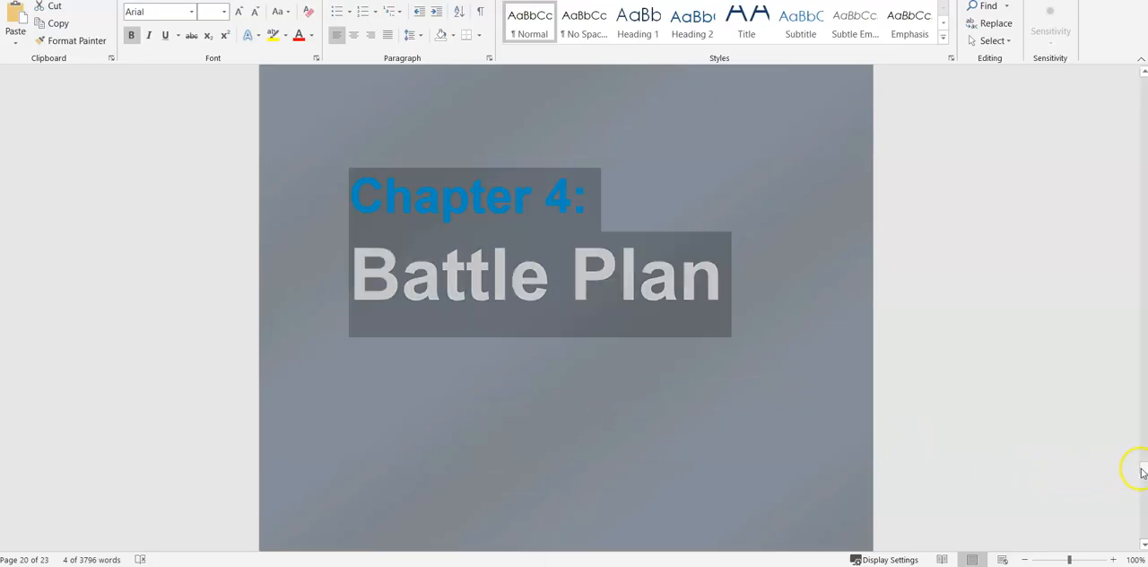
pyautogui.moveTo(1143, 472); pyautogui.dragTo(1117, 195)
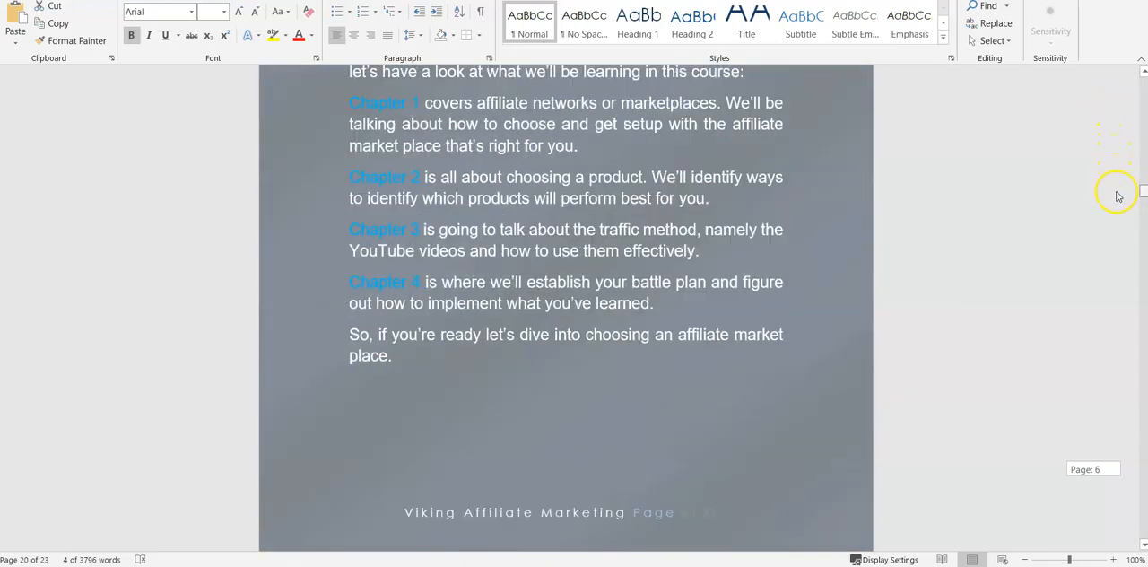
pyautogui.moveTo(348, 281); pyautogui.dragTo(625, 310)
pyautogui.rightClick(522, 305)
pyautogui.click(552, 332)
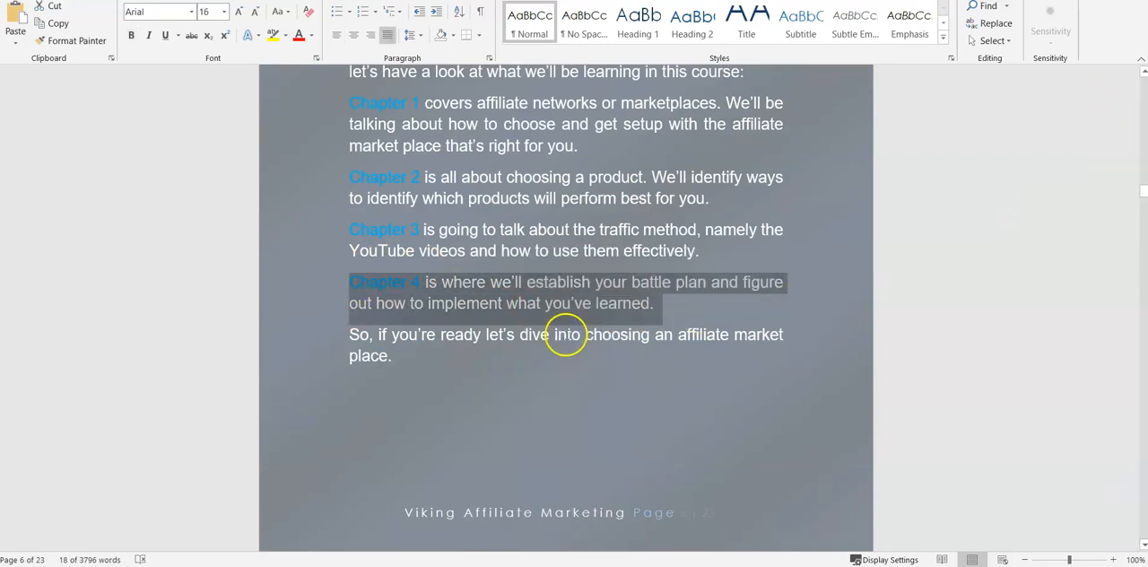
# Step: Return to Thrive Apprentice and paste the Chapter 4 summary into the description of the "Battle Plan" lesson
pyautogui.hotkey('alt', 'Tab')
pyautogui.rightClick(349, 253)
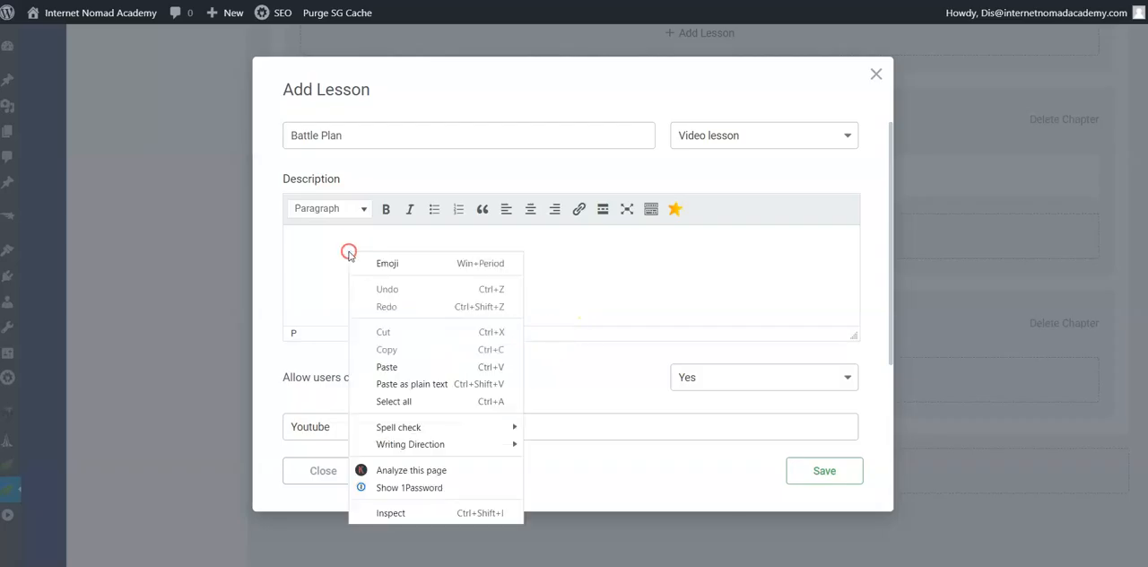
pyautogui.click(422, 366)
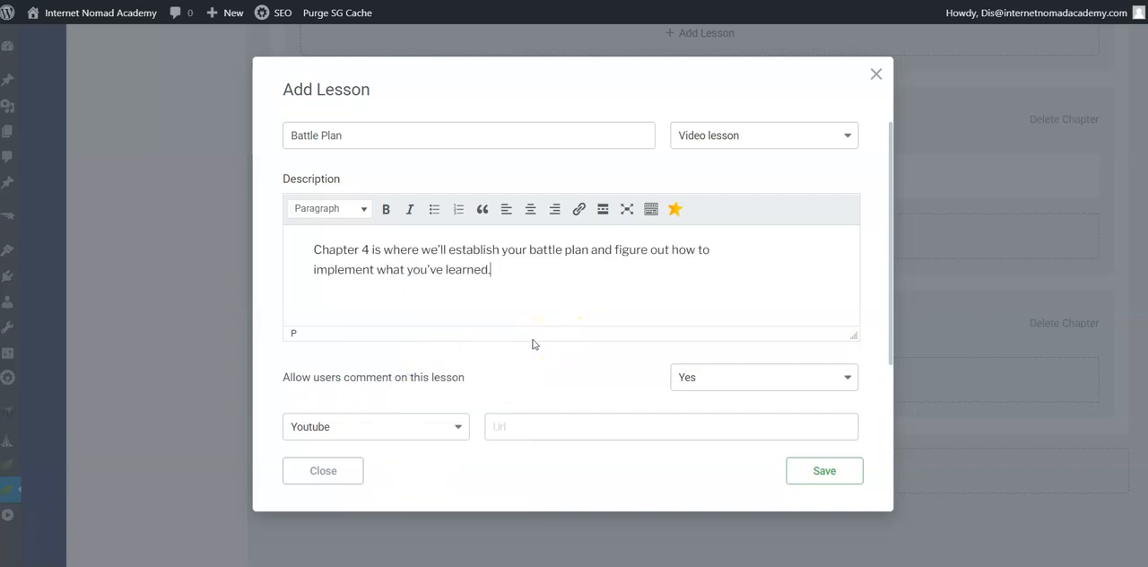
pyautogui.scroll(-1, 536, 362)
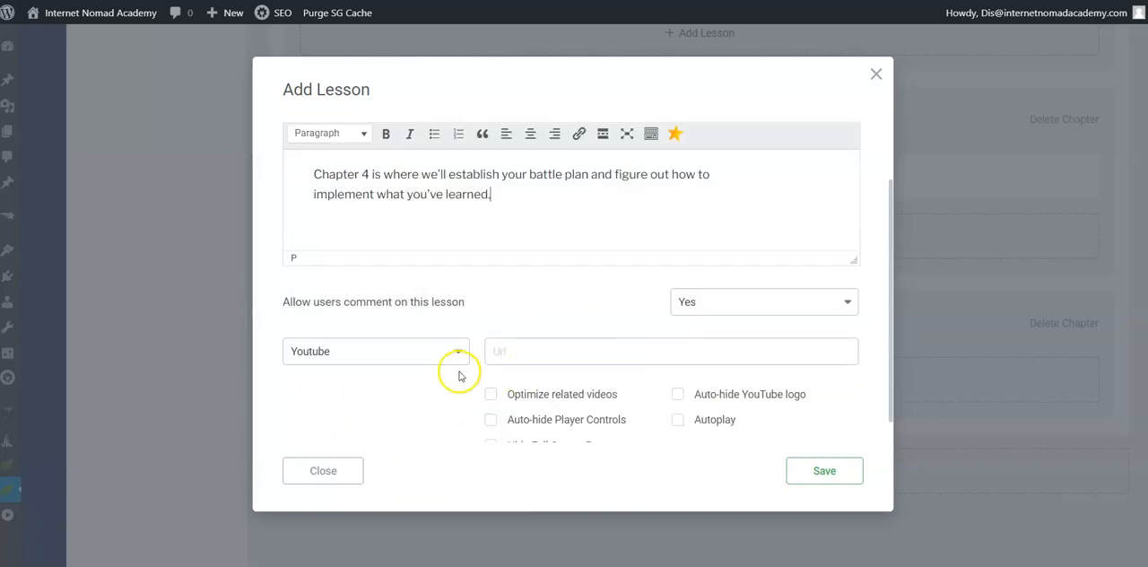
pyautogui.scroll(-1, 443, 371)
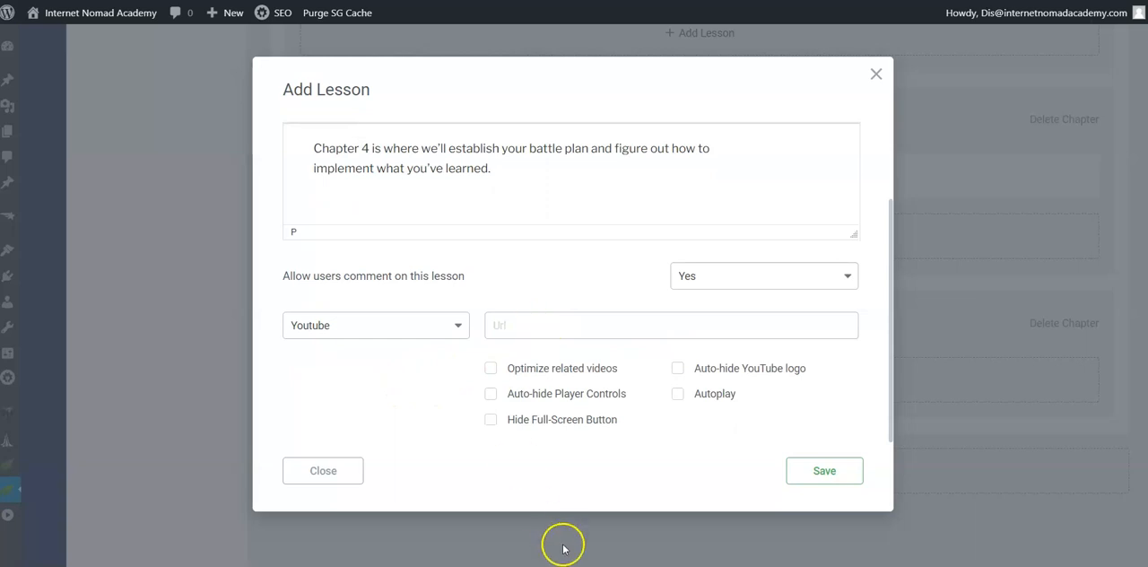
pyautogui.click(600, 525)
pyautogui.click(158, 203)
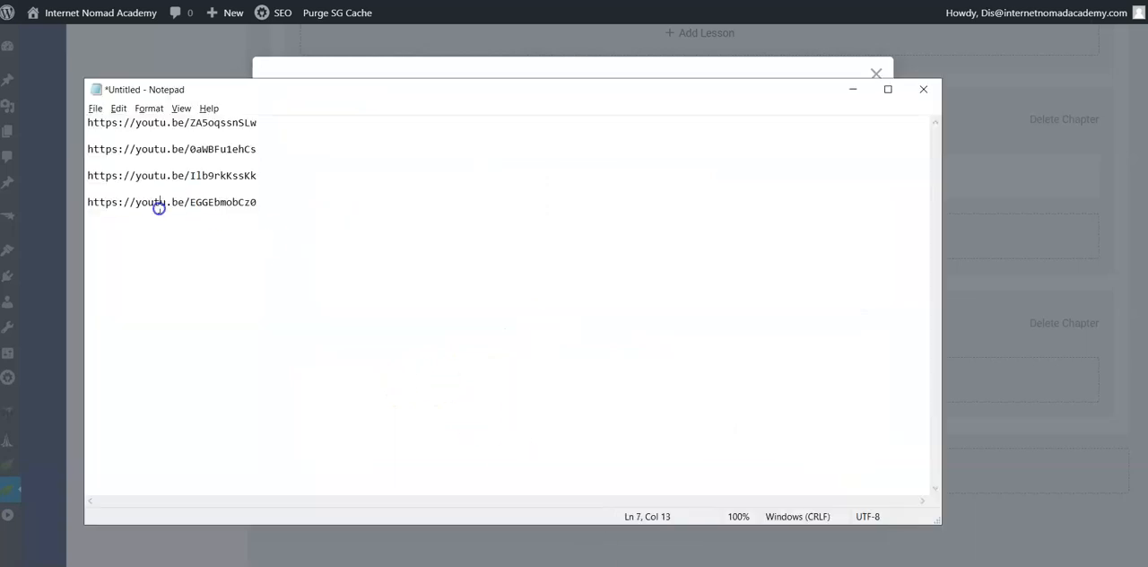
pyautogui.tripleClick(159, 204)
pyautogui.rightClick(159, 207)
pyautogui.click(251, 252)
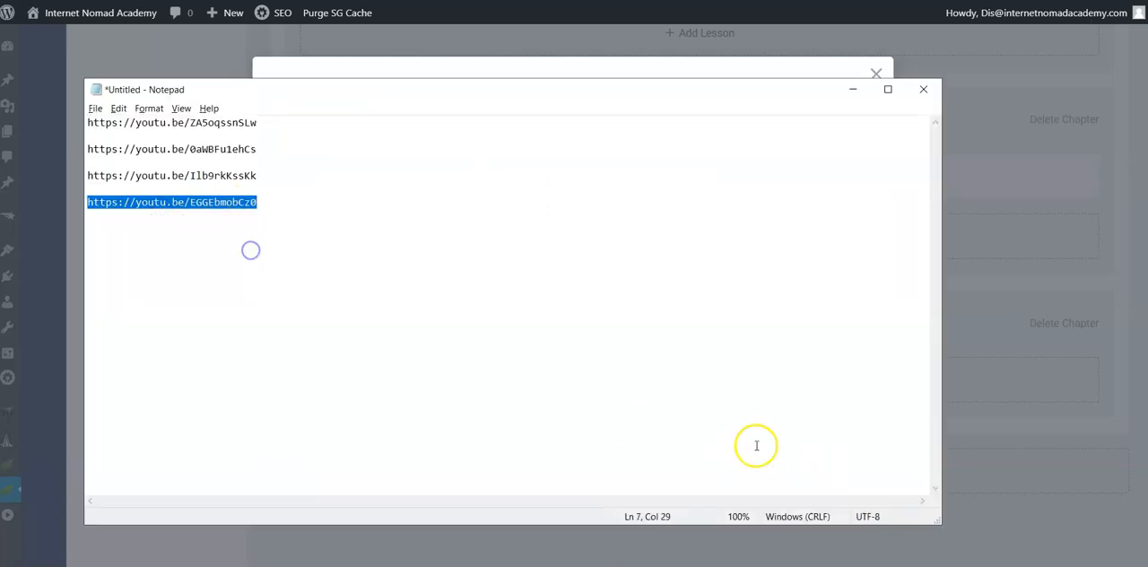
# Step: Return to Thrive Apprentice, paste the fourth link as the lesson's Youtube URL, enable Auto-hide YouTube logo and save the lesson
pyautogui.moveTo(530, 565)
pyautogui.click(458, 566)
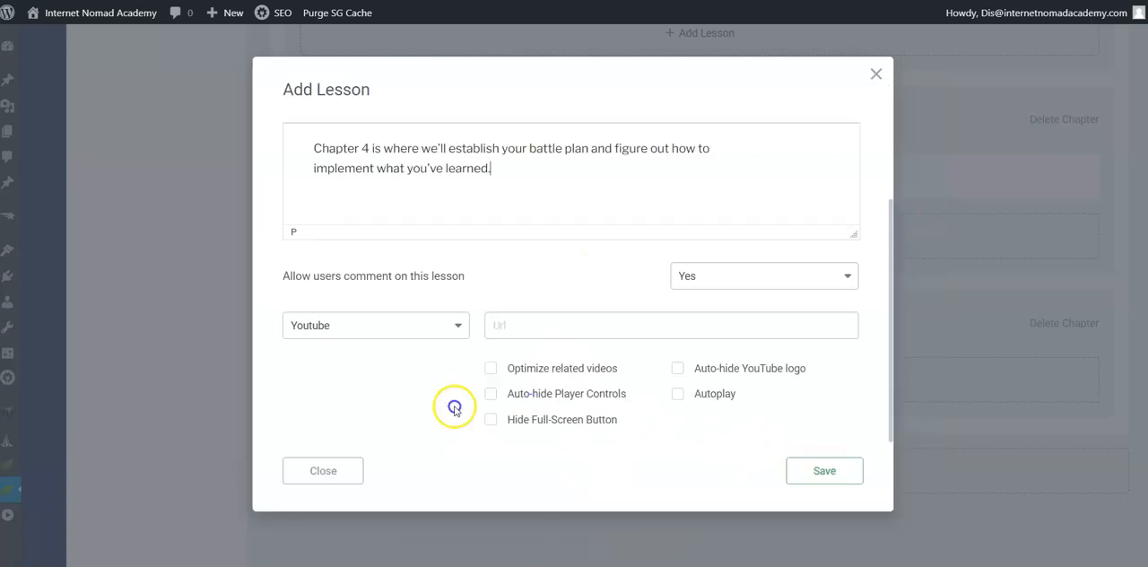
pyautogui.rightClick(503, 314)
pyautogui.click(562, 185)
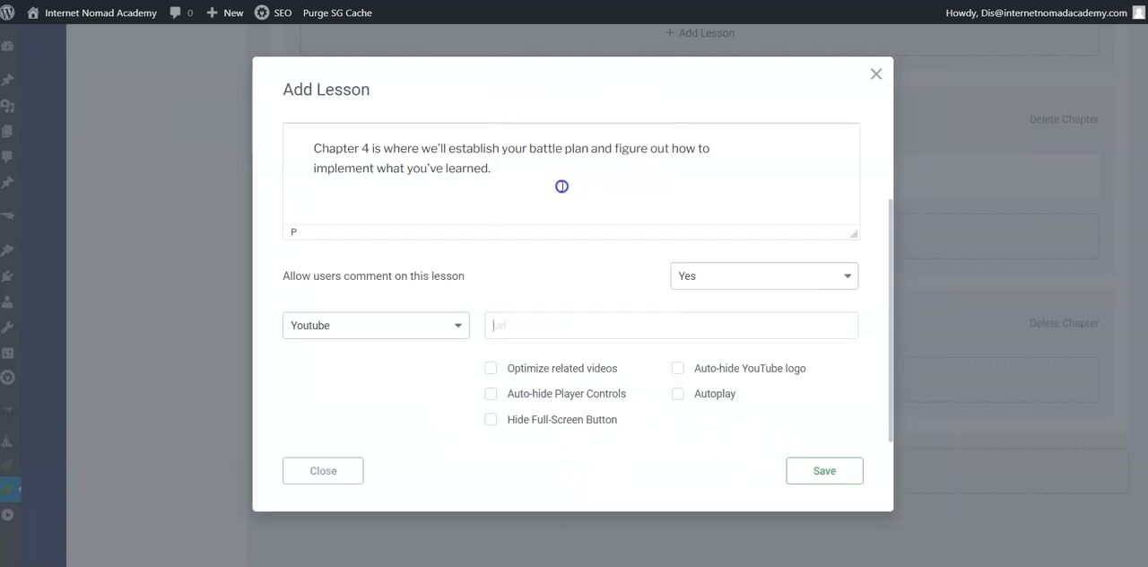
pyautogui.click(677, 368)
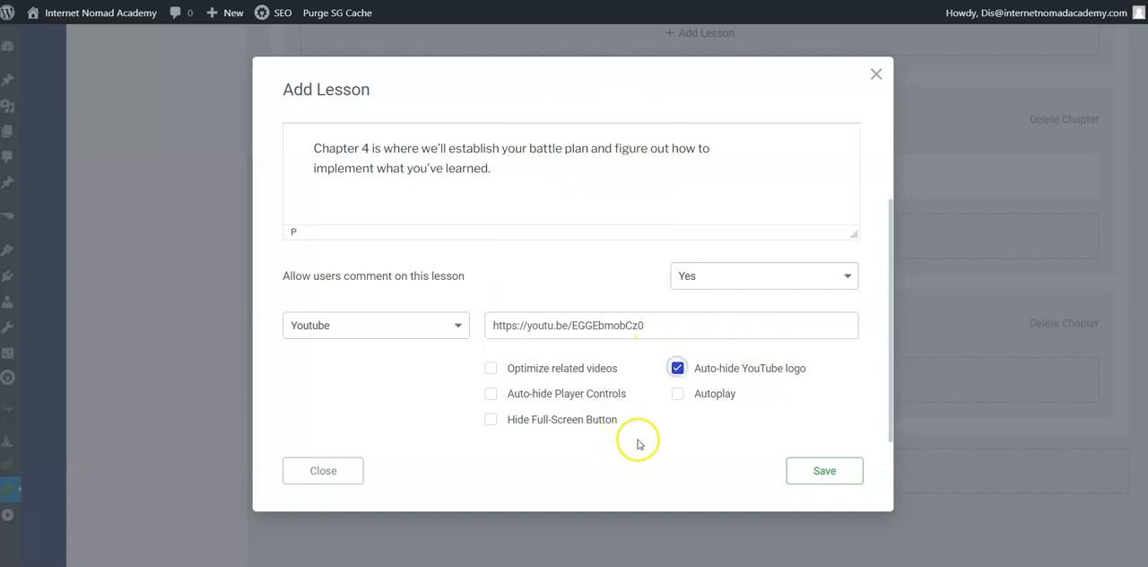
pyautogui.click(797, 471)
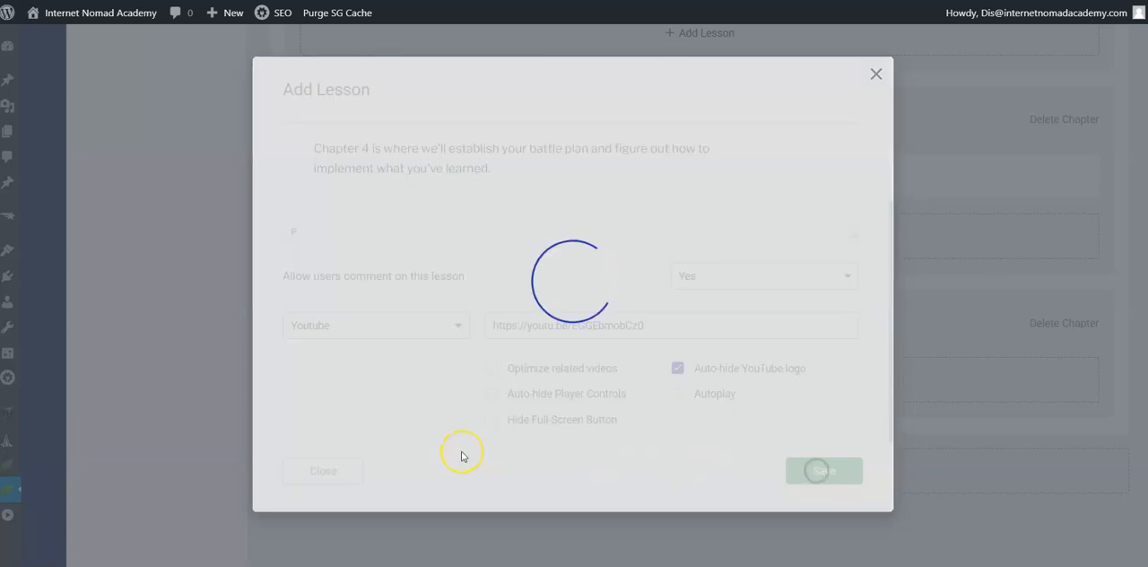
# Step: Select all four chapters with their lessons in the course content and publish them
pyautogui.scroll(-1, 471, 463)
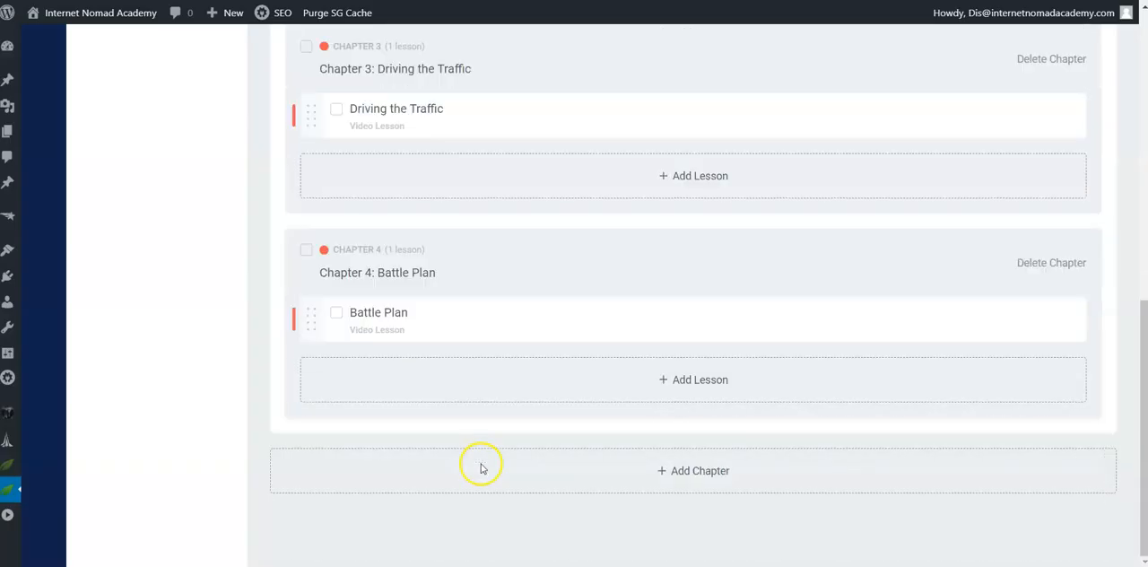
pyautogui.scroll(3, 481, 469)
pyautogui.scroll(4, 482, 470)
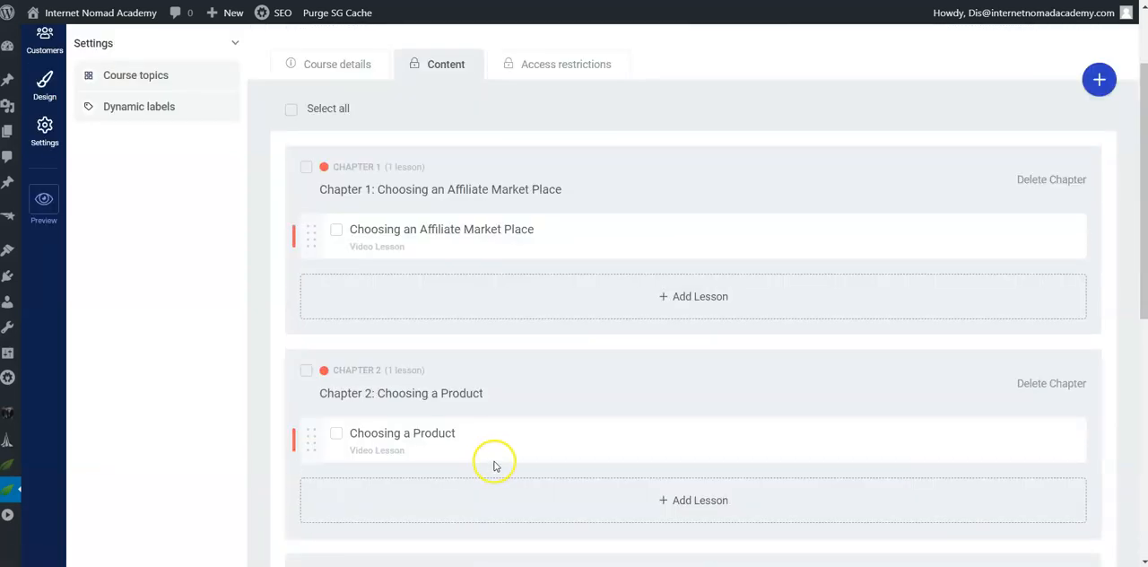
pyautogui.scroll(2, 679, 451)
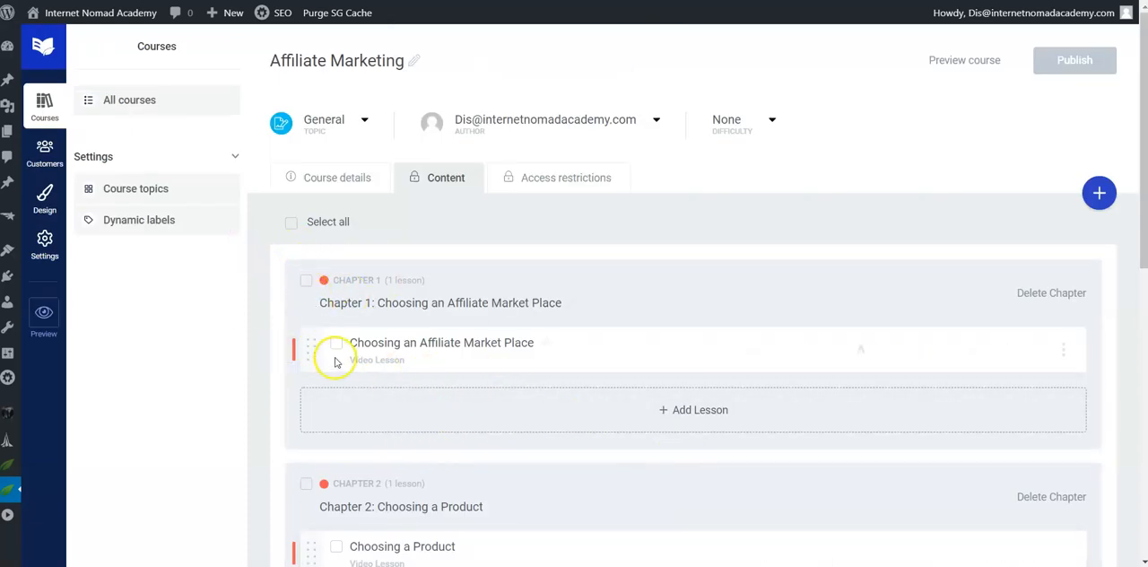
pyautogui.click(306, 282)
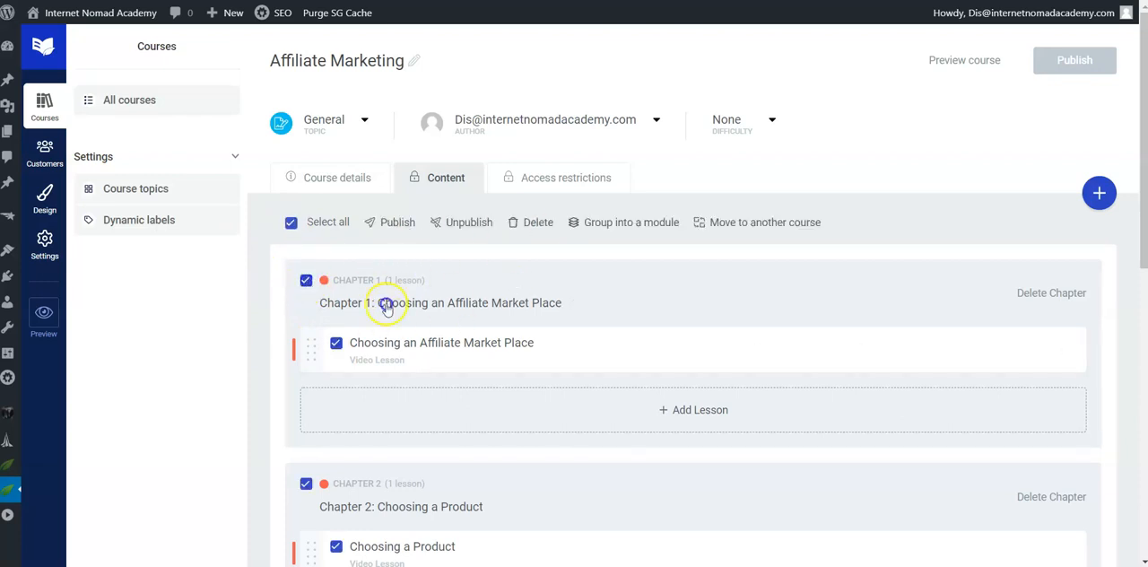
pyautogui.scroll(-7, 403, 325)
pyautogui.scroll(2, 403, 325)
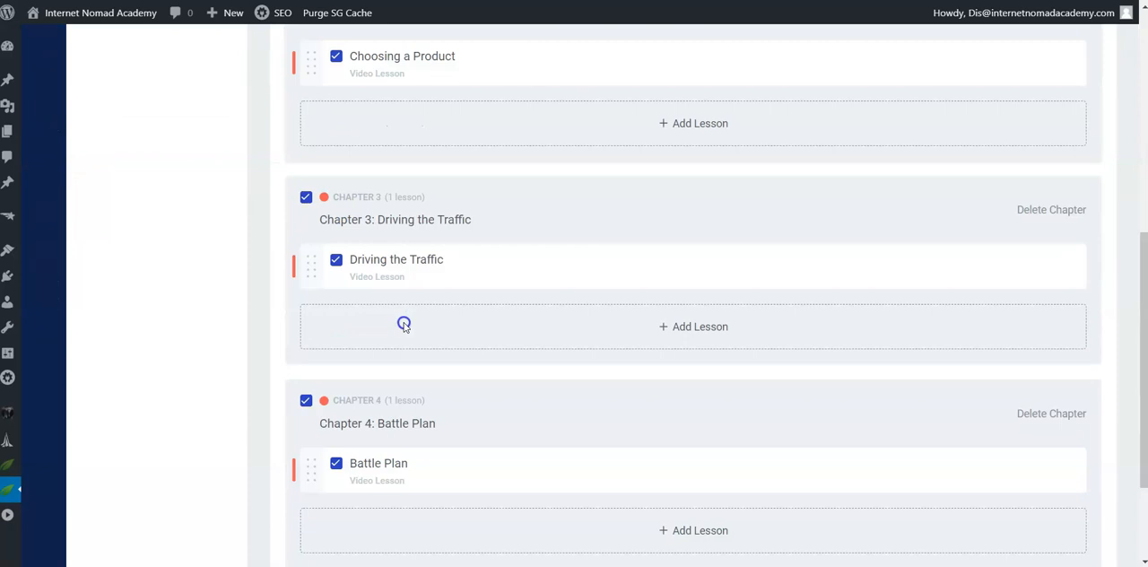
pyautogui.scroll(6, 404, 325)
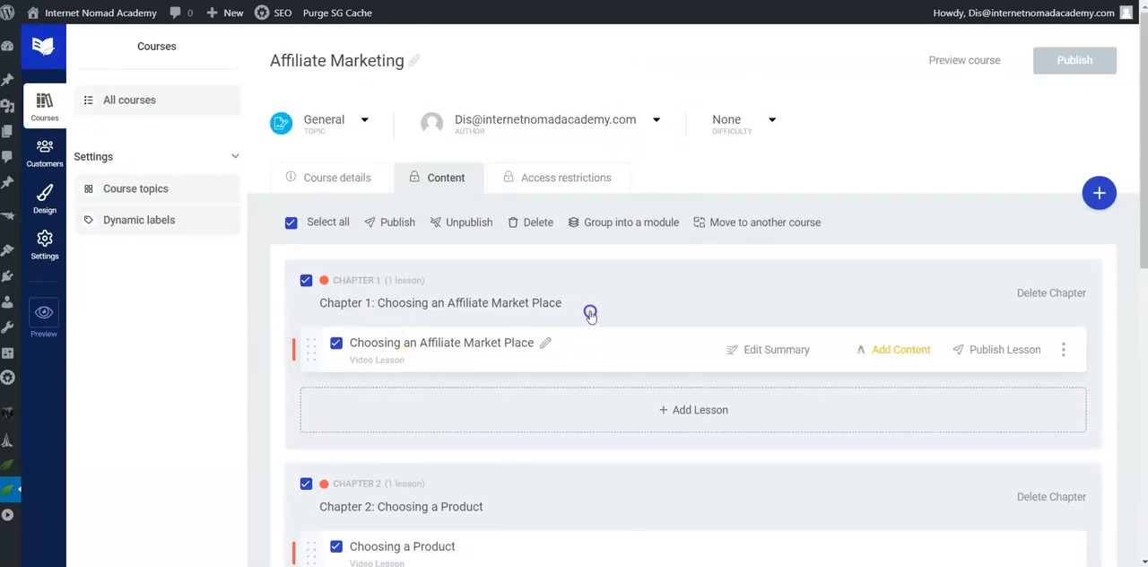
pyautogui.click(390, 224)
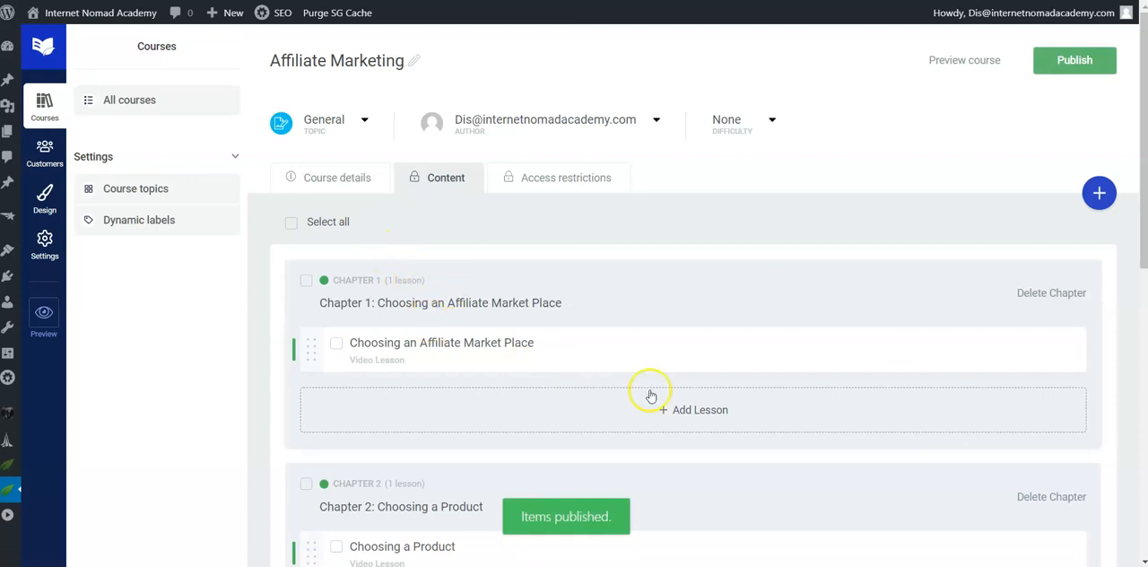
pyautogui.scroll(-5, 725, 399)
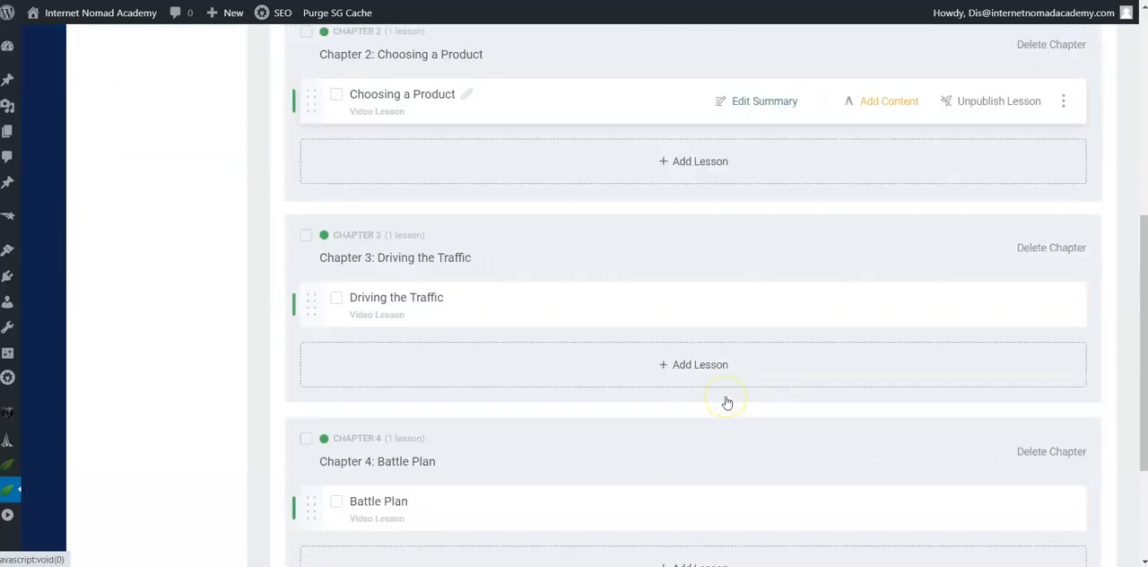
# Step: Open the preview of the Affiliate Marketing course
pyautogui.scroll(4, 726, 401)
pyautogui.scroll(1, 726, 402)
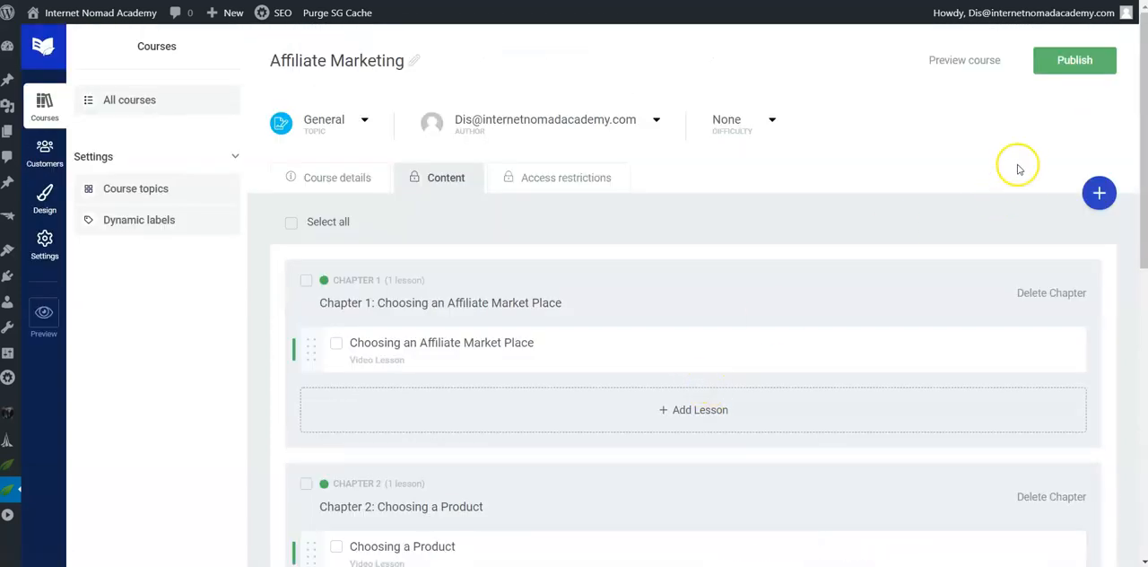
pyautogui.click(958, 63)
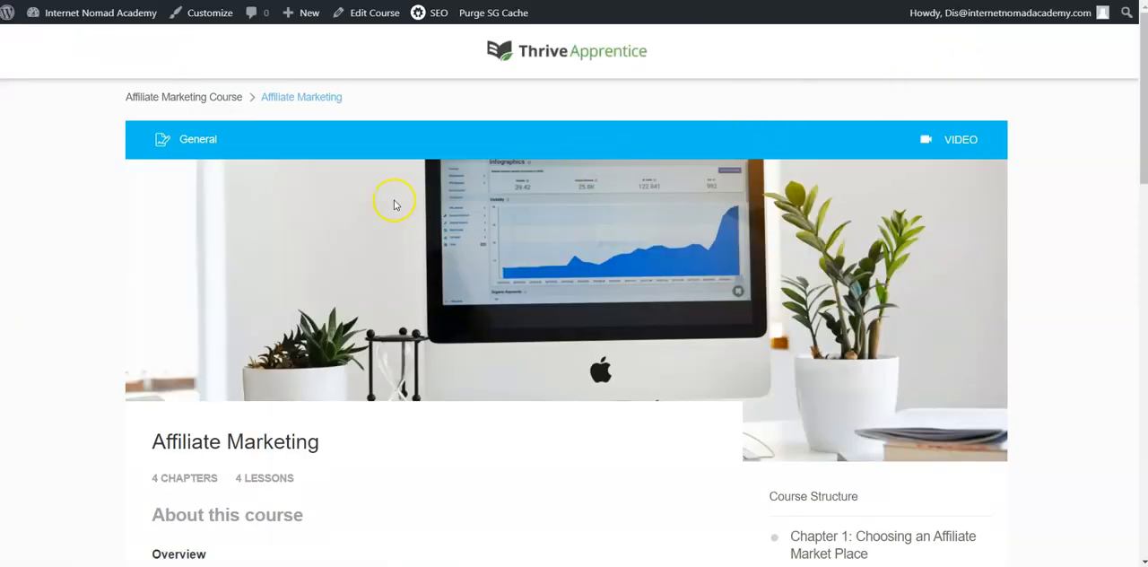
# Step: Examine the course page's header image, overview text, chapter structure, lesson summaries and comments section
pyautogui.scroll(-3, 480, 248)
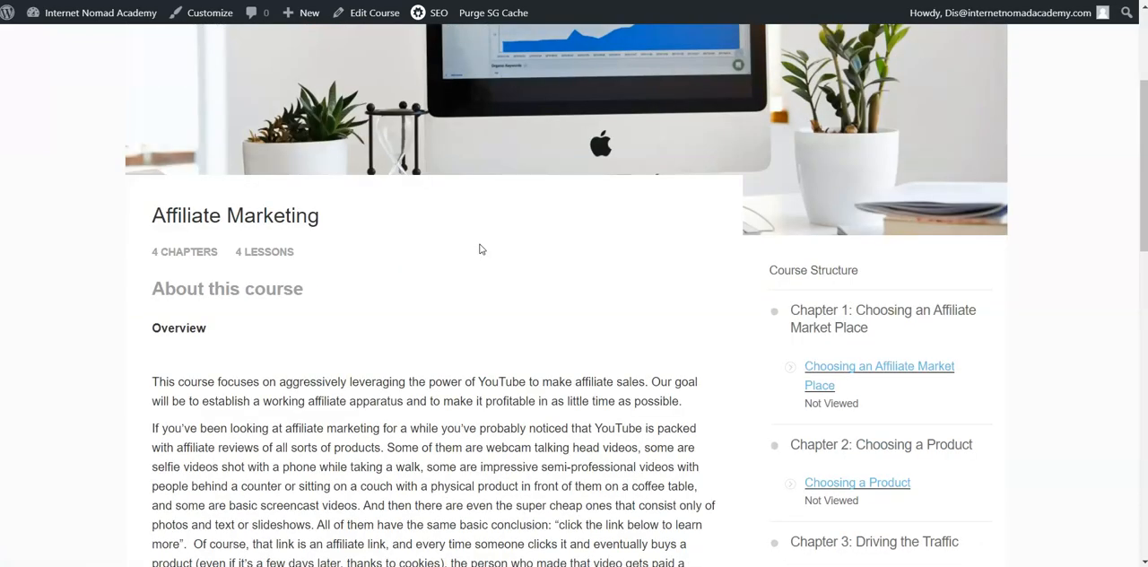
pyautogui.scroll(-2, 479, 249)
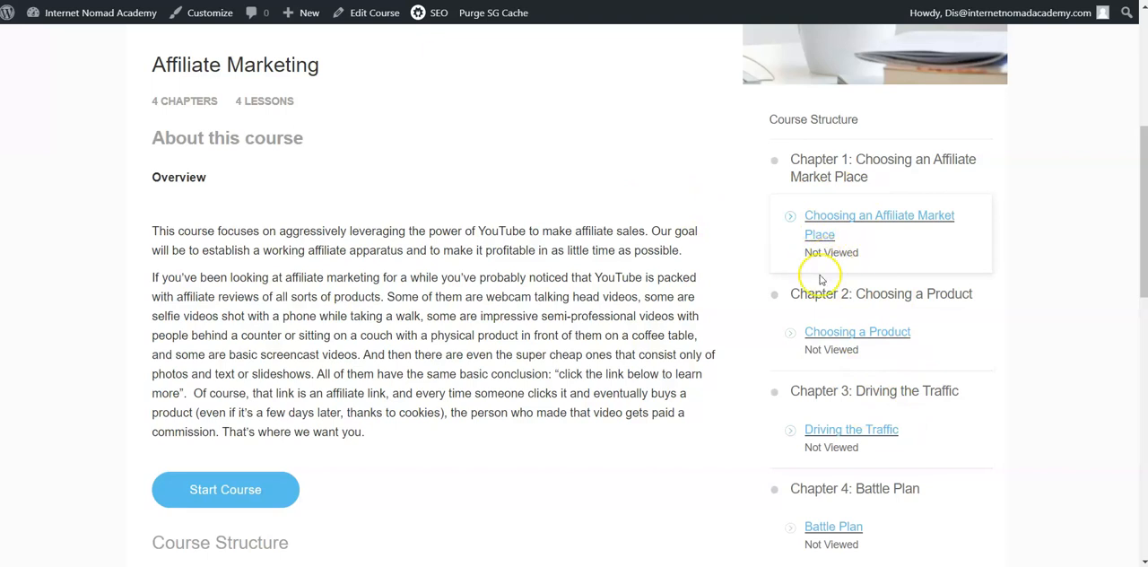
pyautogui.scroll(-4, 628, 404)
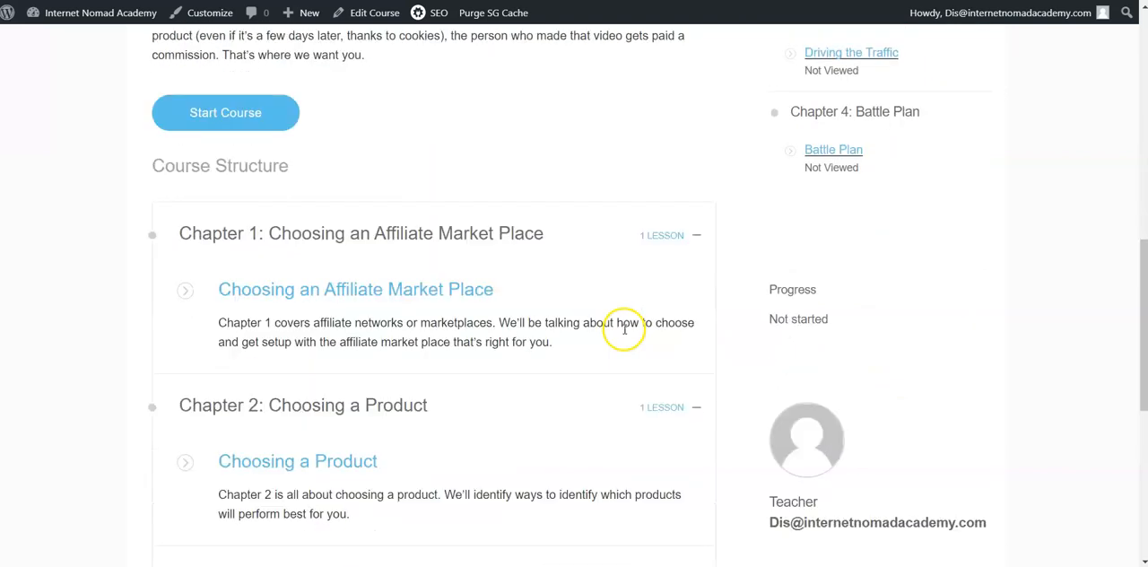
pyautogui.scroll(-3, 519, 323)
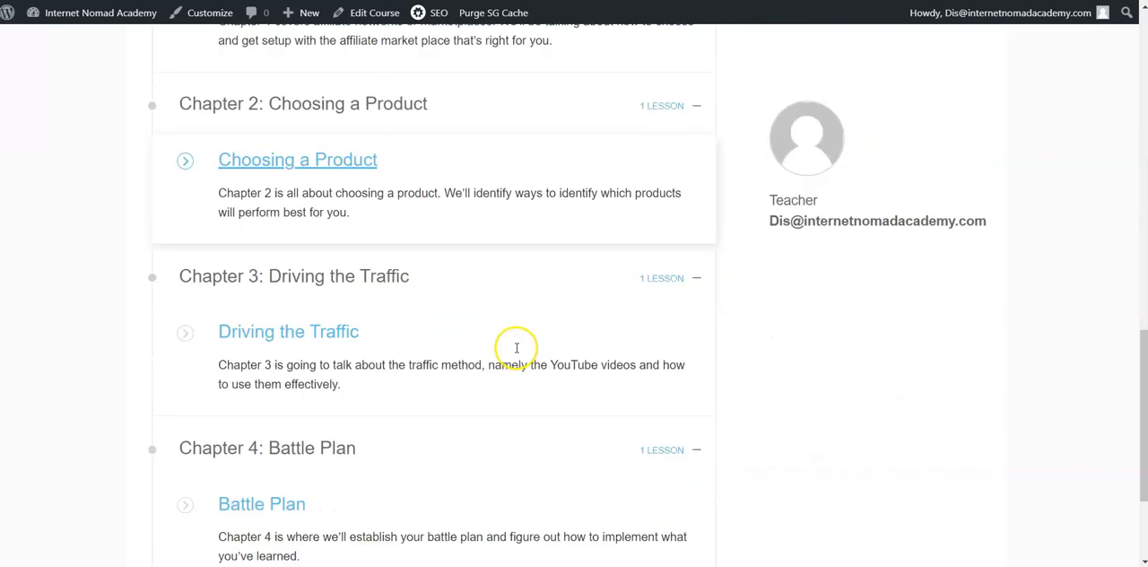
pyautogui.scroll(2, 628, 328)
pyautogui.scroll(10, 574, 331)
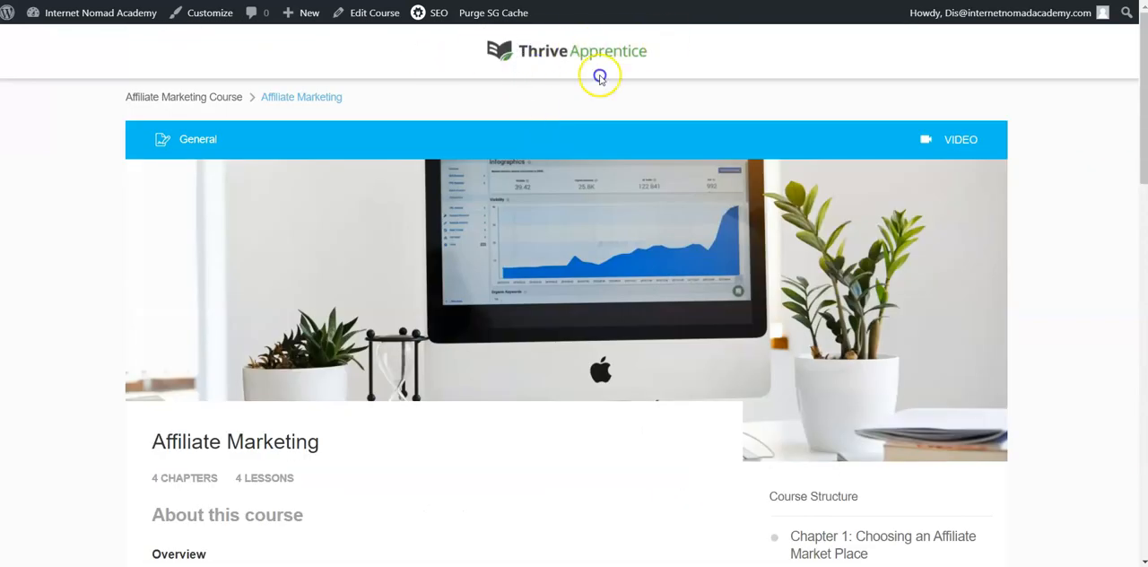
pyautogui.scroll(-1, 630, 257)
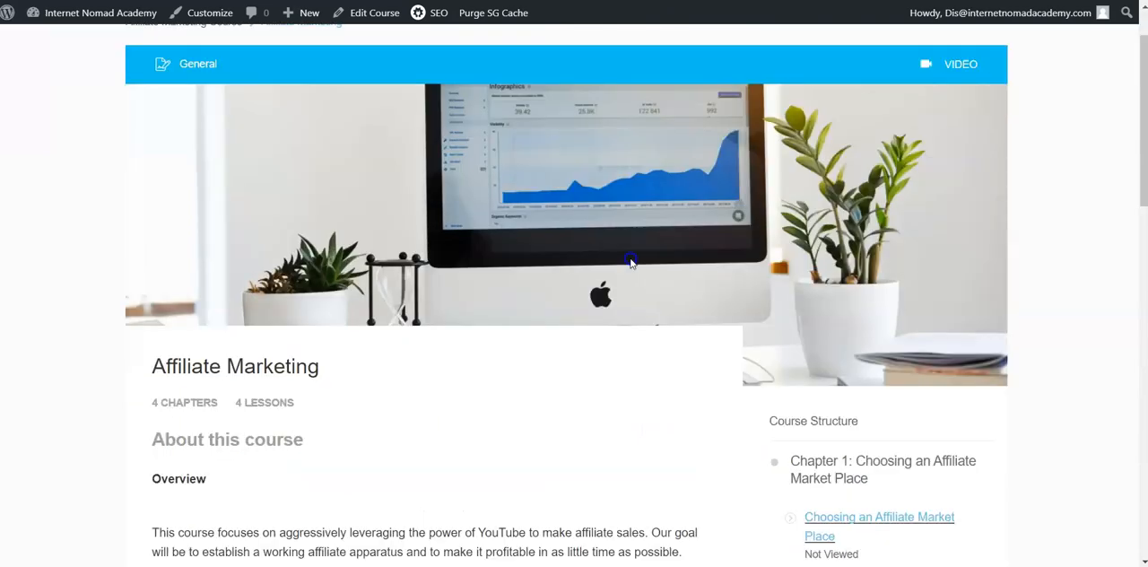
pyautogui.scroll(-8, 605, 274)
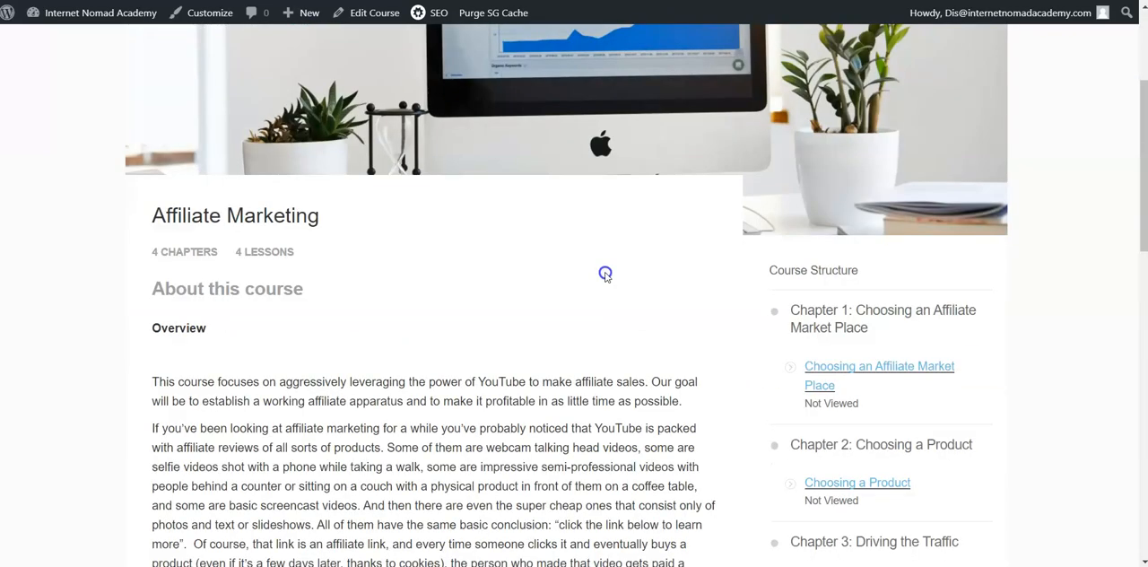
pyautogui.scroll(-7, 605, 273)
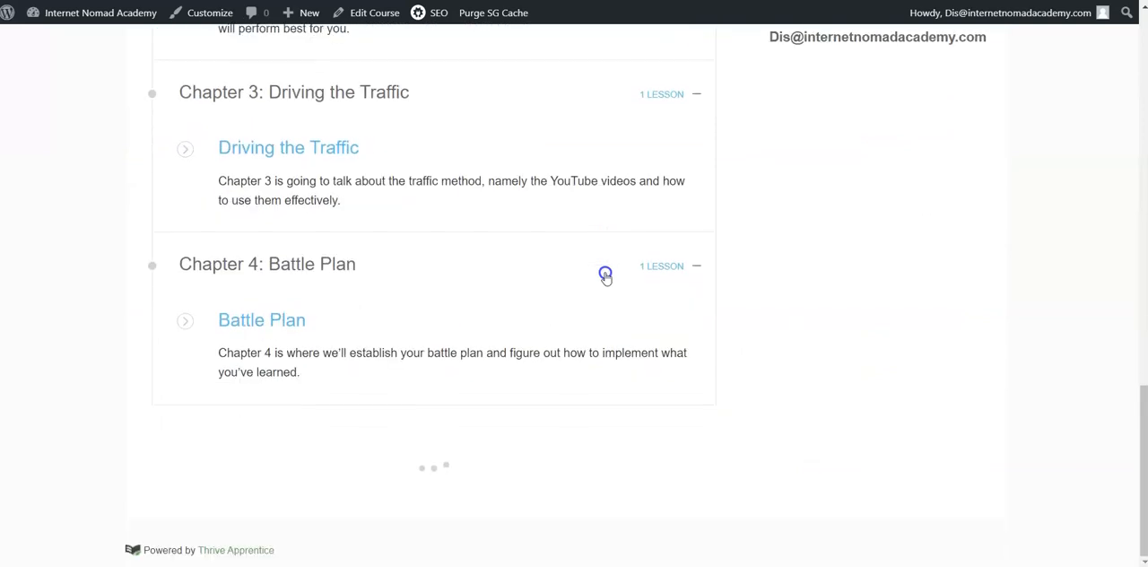
pyautogui.scroll(-2, 605, 274)
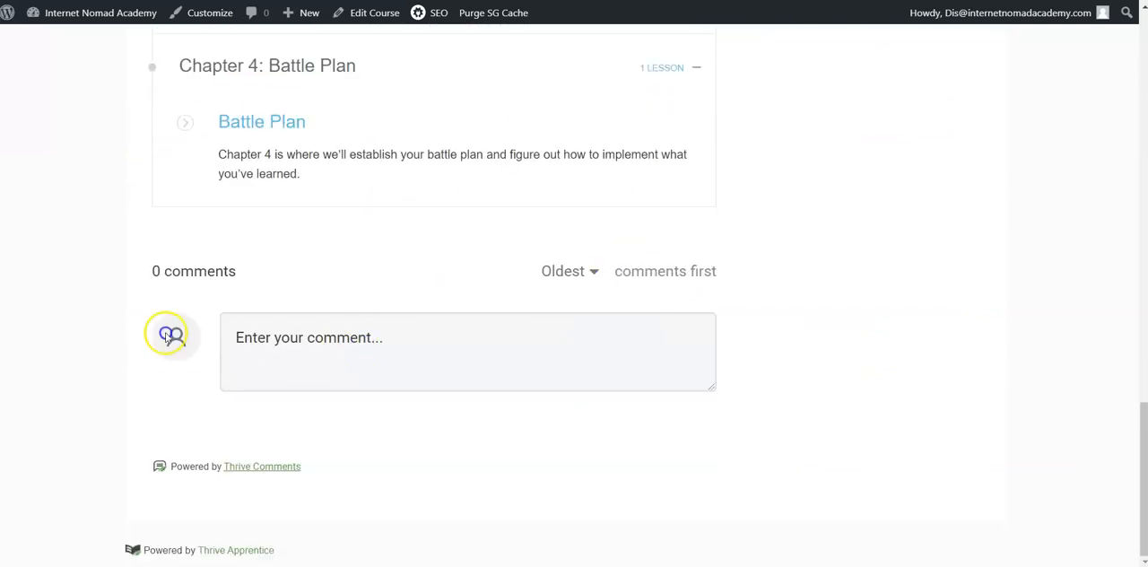
pyautogui.scroll(7, 505, 430)
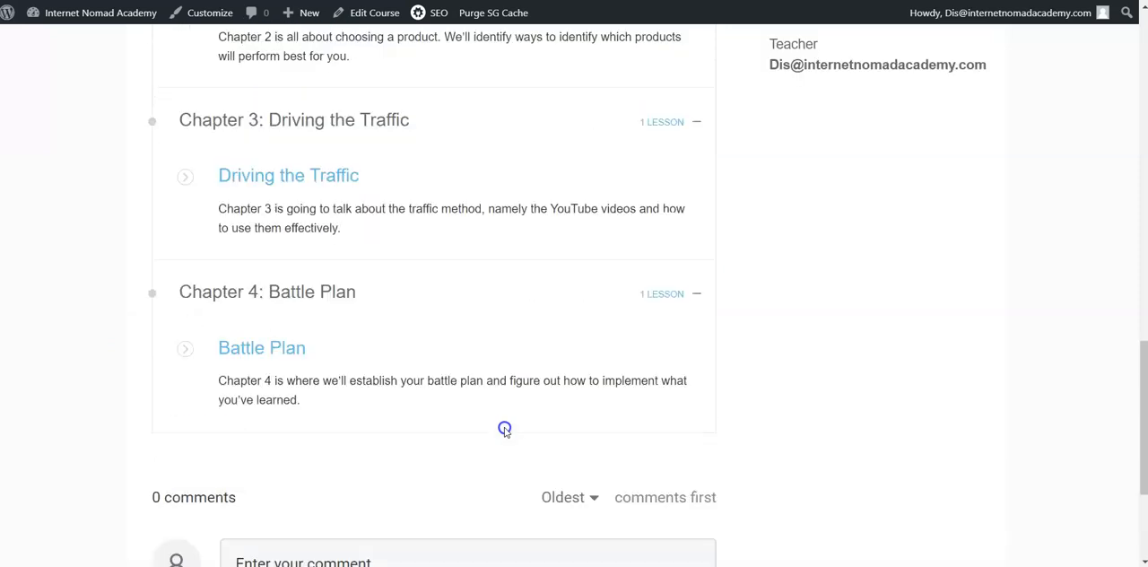
pyautogui.scroll(3, 502, 295)
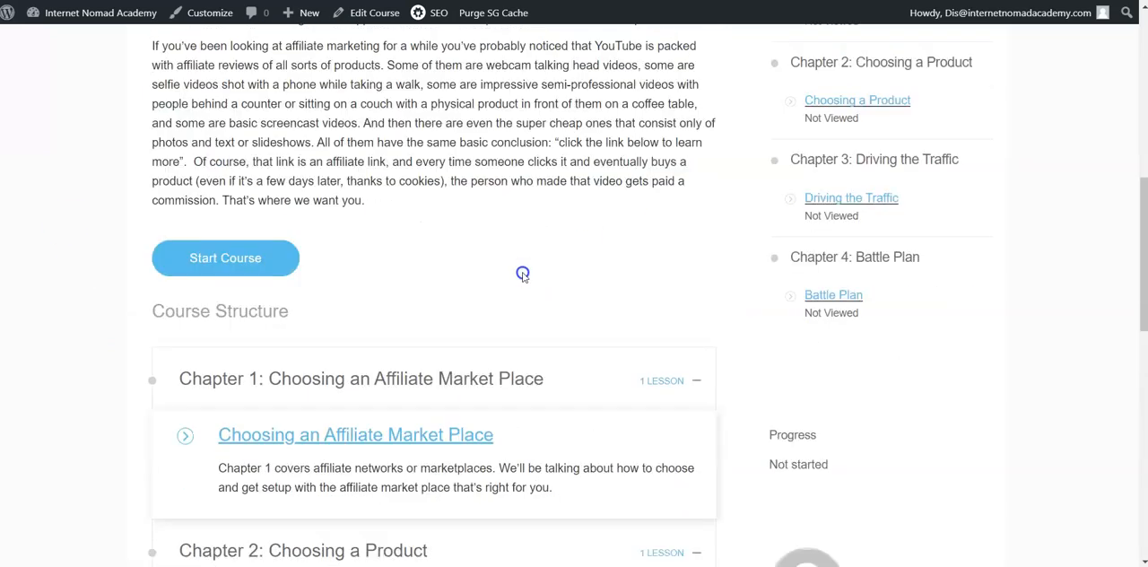
# Step: Open the "Choosing an Affiliate Market Place" lesson and play its video, skipping ahead to about one minute and muting the sound
pyautogui.click(292, 336)
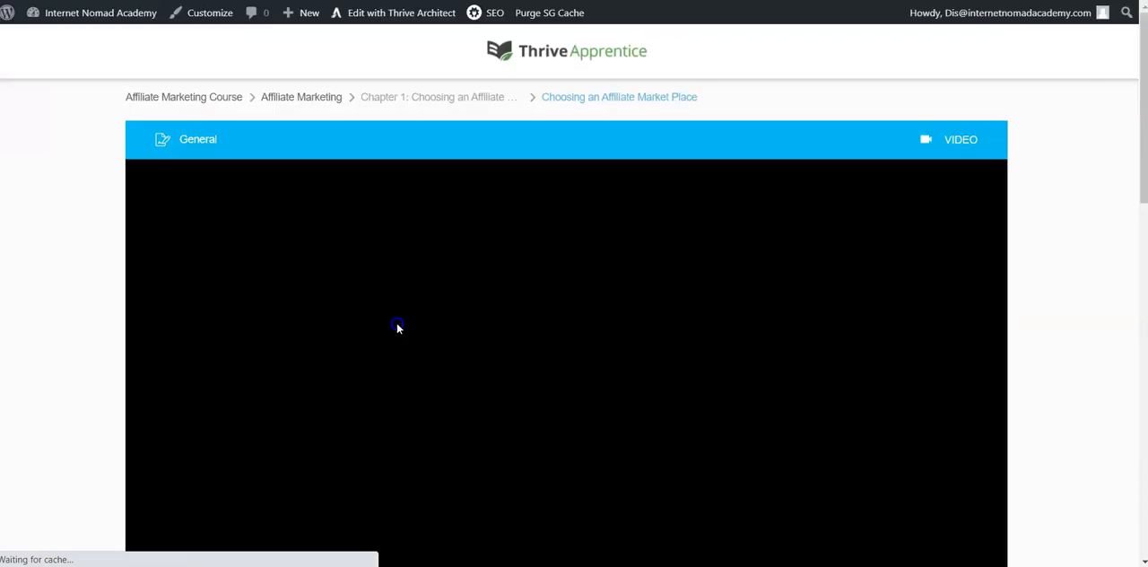
pyautogui.scroll(-2, 481, 322)
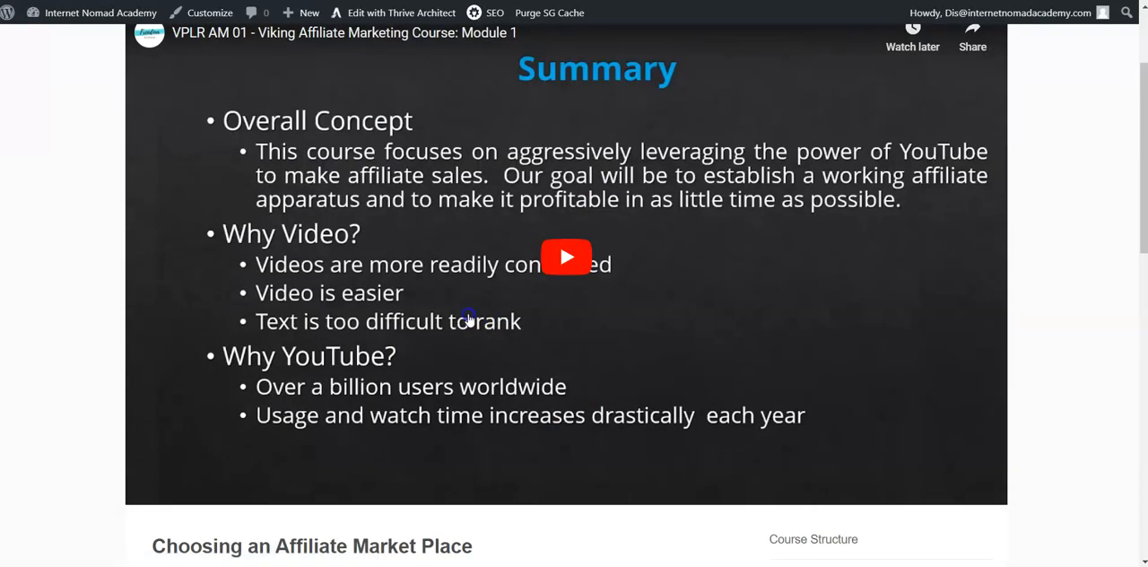
pyautogui.click(566, 257)
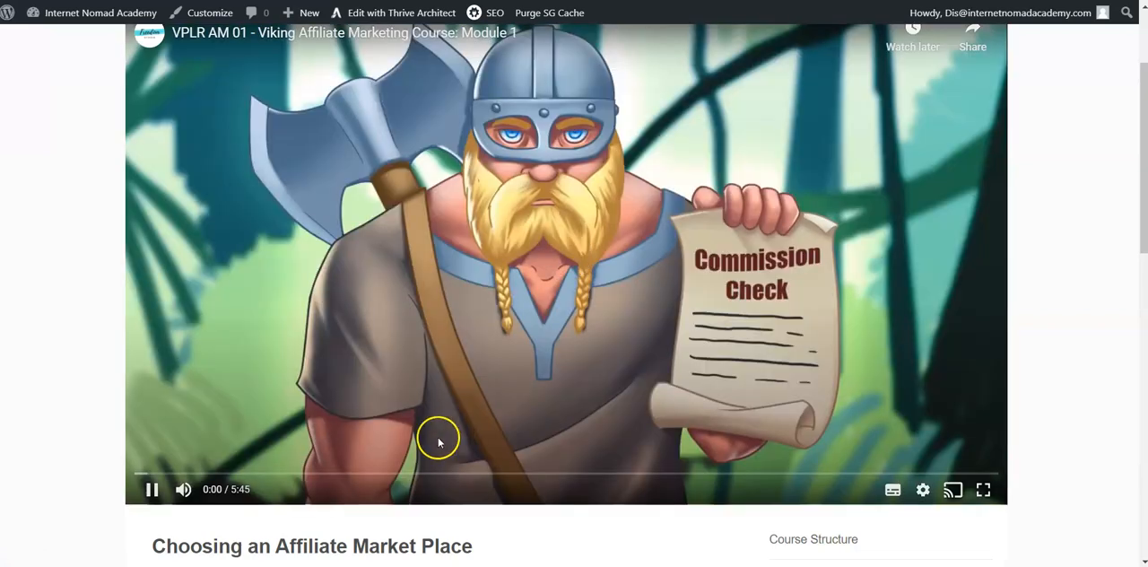
pyautogui.click(279, 471)
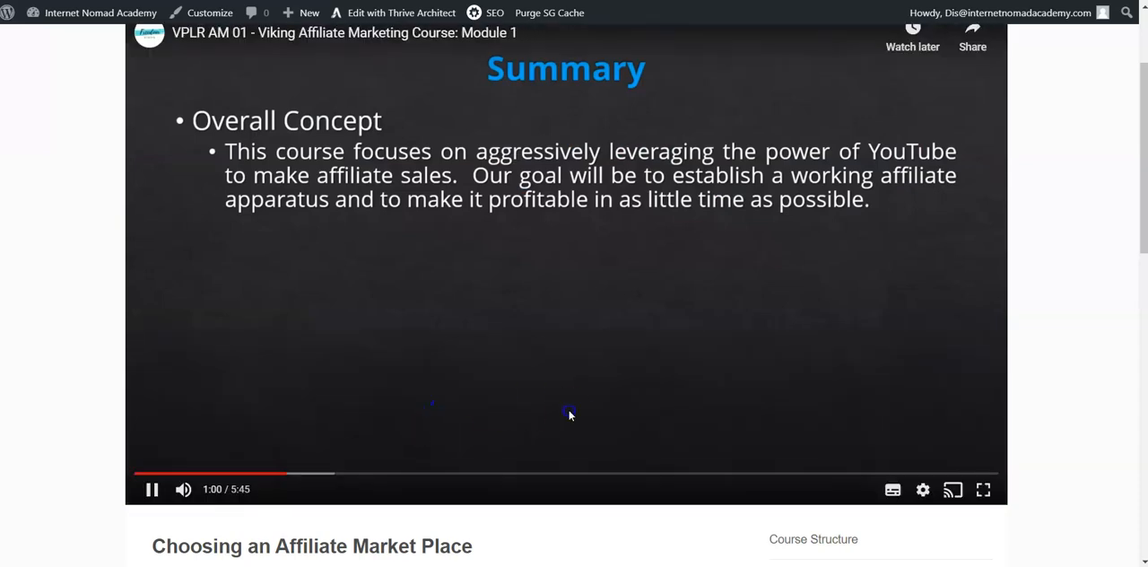
pyautogui.click(183, 488)
# Step: Review the lesson navigation, course structure and comments area below the first video, and continue to the next lesson
pyautogui.scroll(-3, 602, 417)
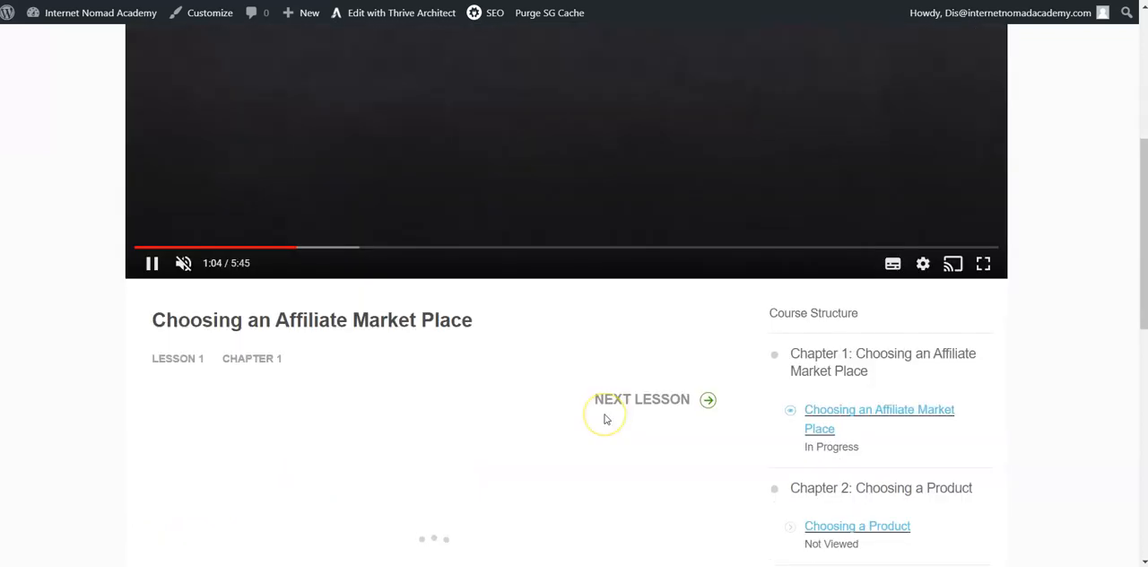
pyautogui.scroll(-2, 604, 419)
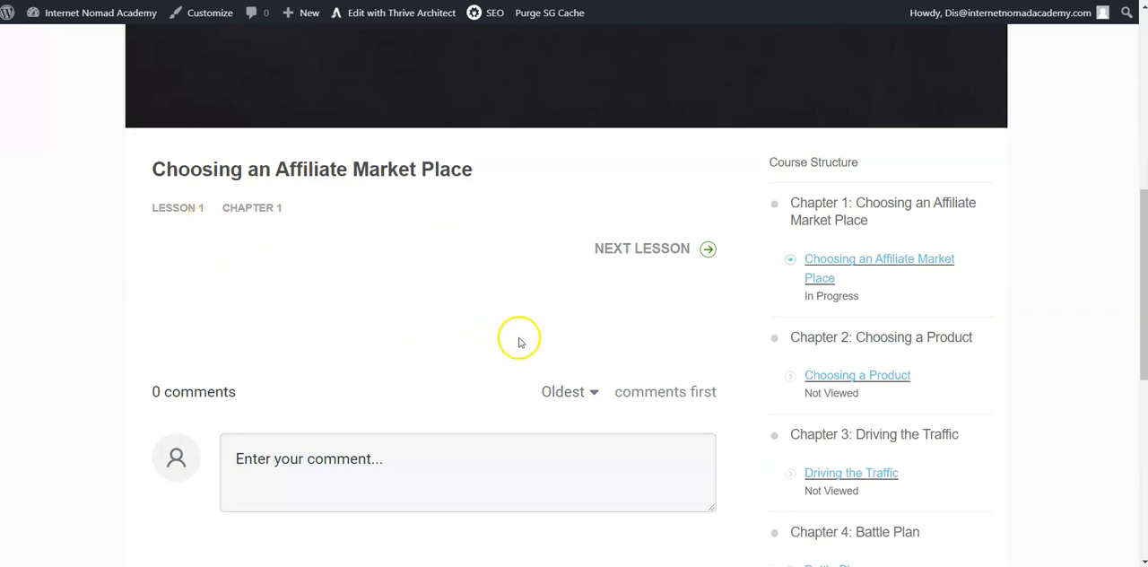
pyautogui.scroll(-1, 436, 415)
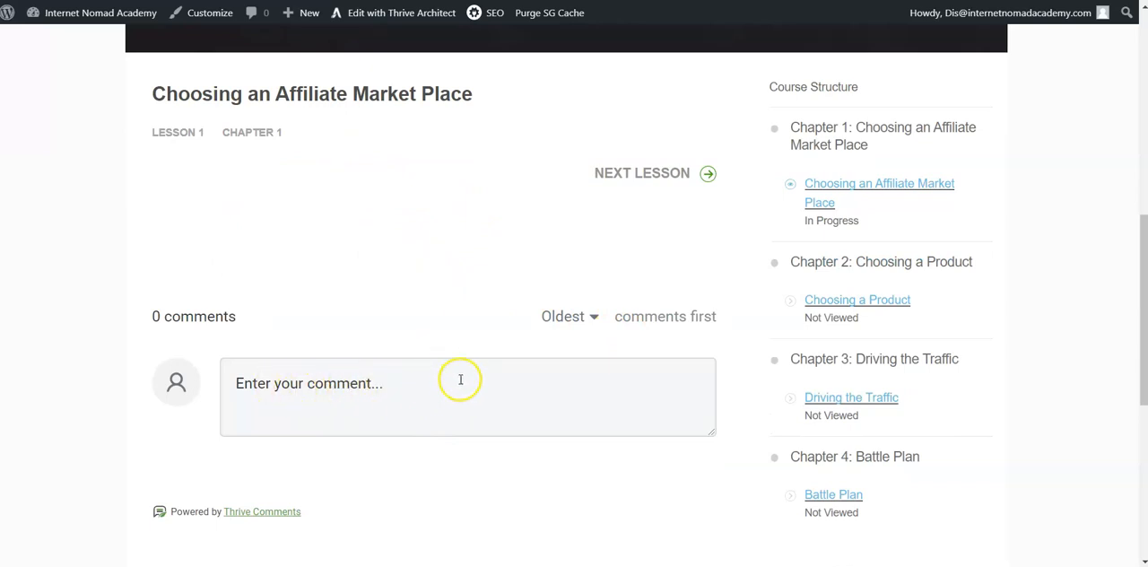
pyautogui.scroll(3, 462, 367)
pyautogui.scroll(-2, 464, 355)
pyautogui.scroll(2, 453, 287)
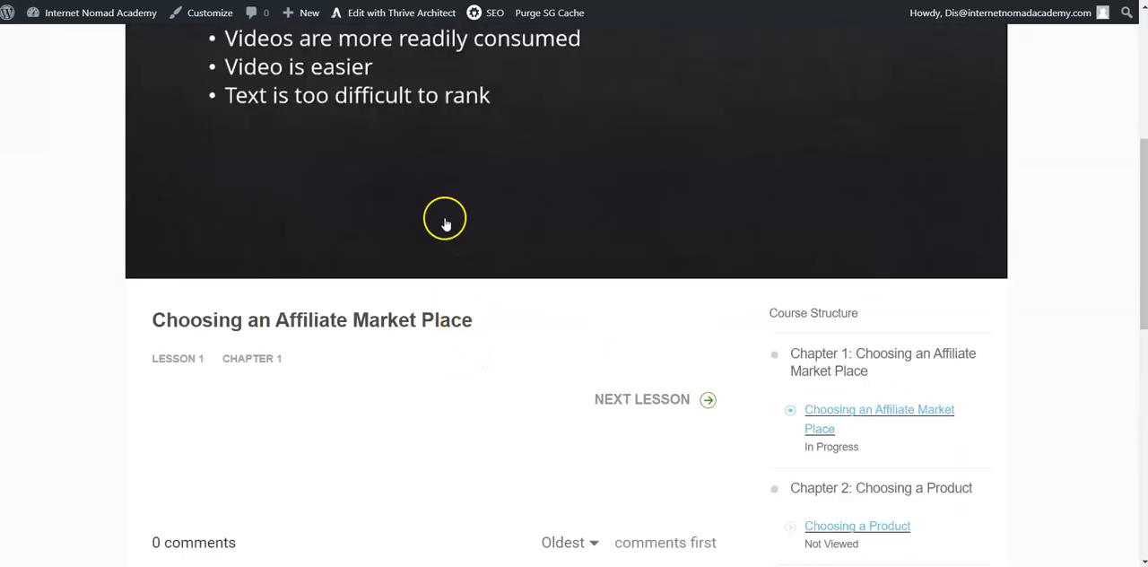
pyautogui.click(643, 398)
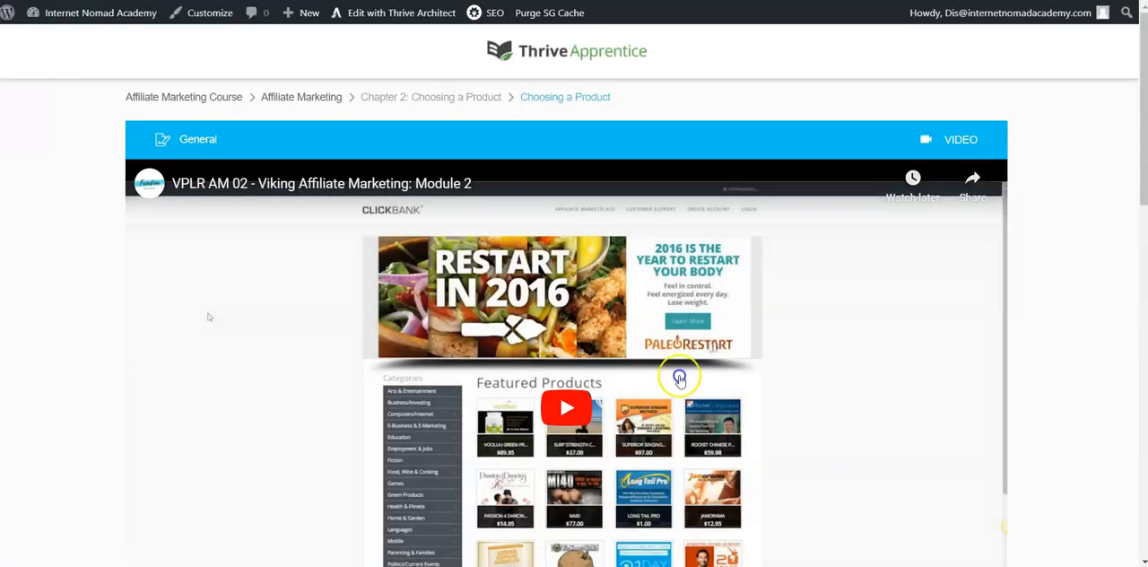
# Step: Play the "Choosing a Product" video, skip ahead about a quarter of its length, and test its sound before muting it again
pyautogui.scroll(-1, 746, 357)
pyautogui.click(551, 324)
pyautogui.scroll(-1, 677, 360)
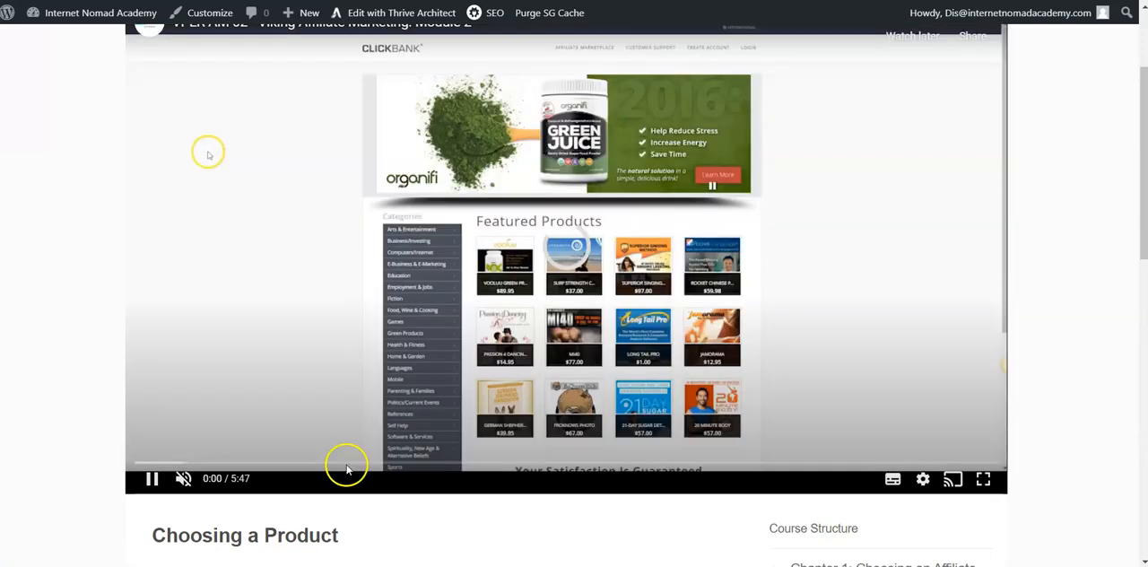
pyautogui.moveTo(345, 463); pyautogui.dragTo(352, 467)
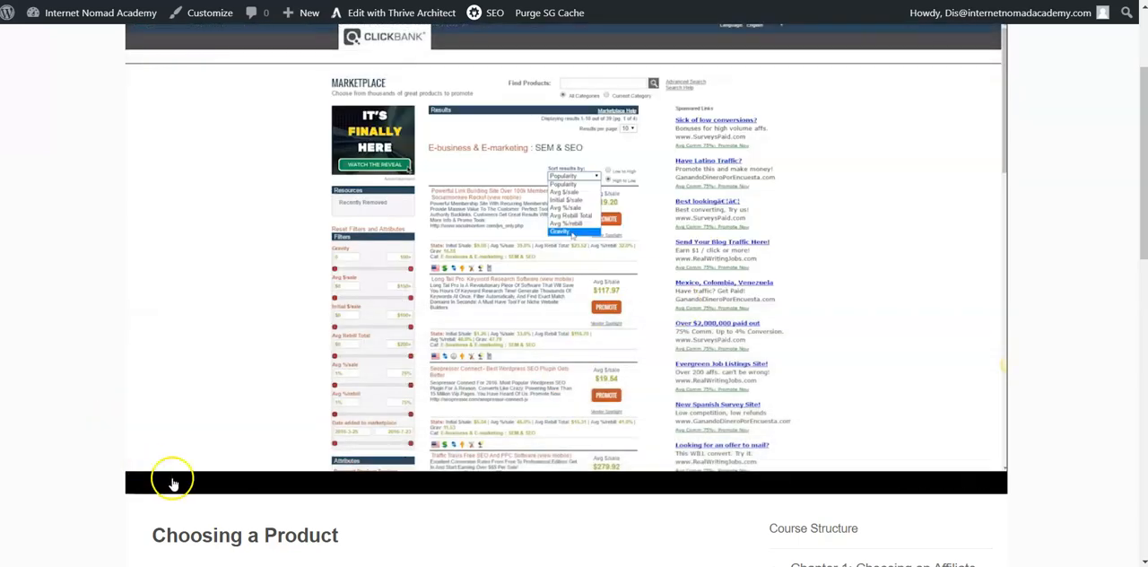
pyautogui.click(183, 478)
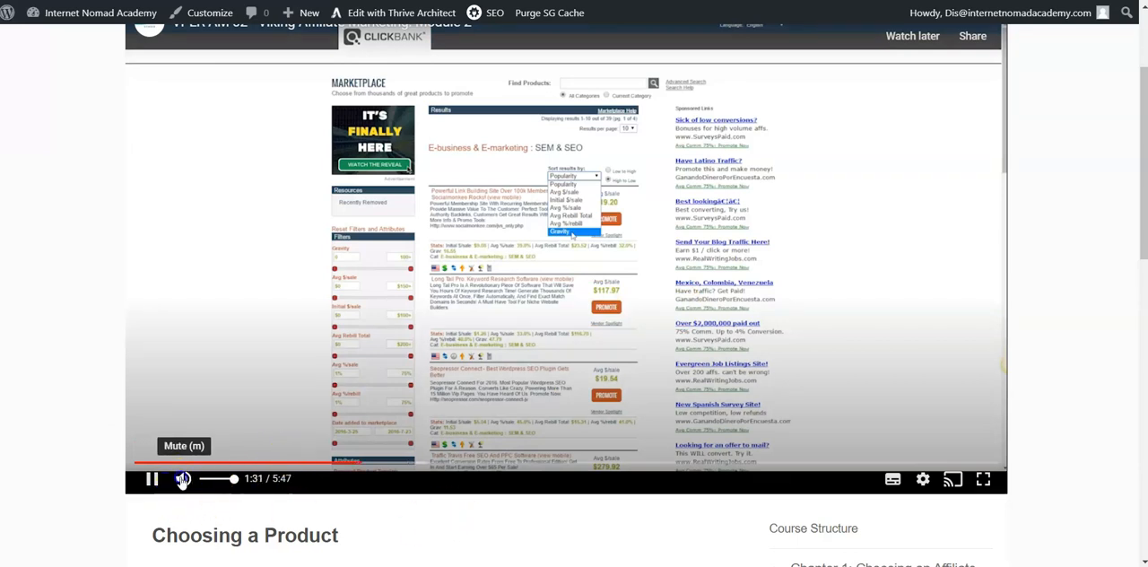
pyautogui.click(183, 478)
pyautogui.click(183, 478)
pyautogui.click(183, 479)
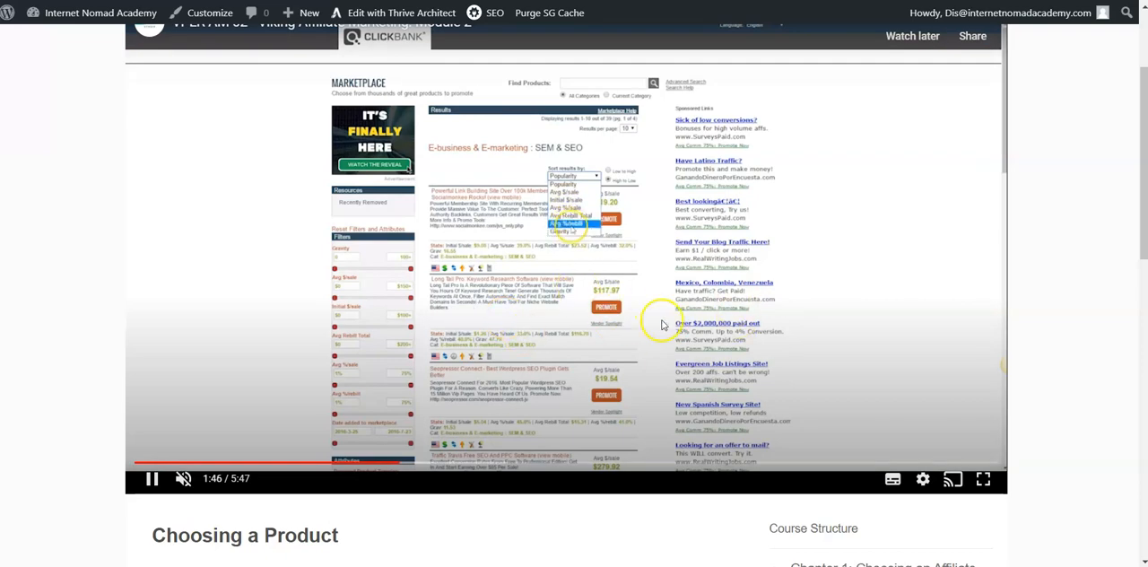
# Step: Examine the "Choosing a Product" lesson page, including its previous and next lesson links, comments area, lesson statuses and progress bar
pyautogui.scroll(2, 614, 317)
pyautogui.scroll(-5, 614, 318)
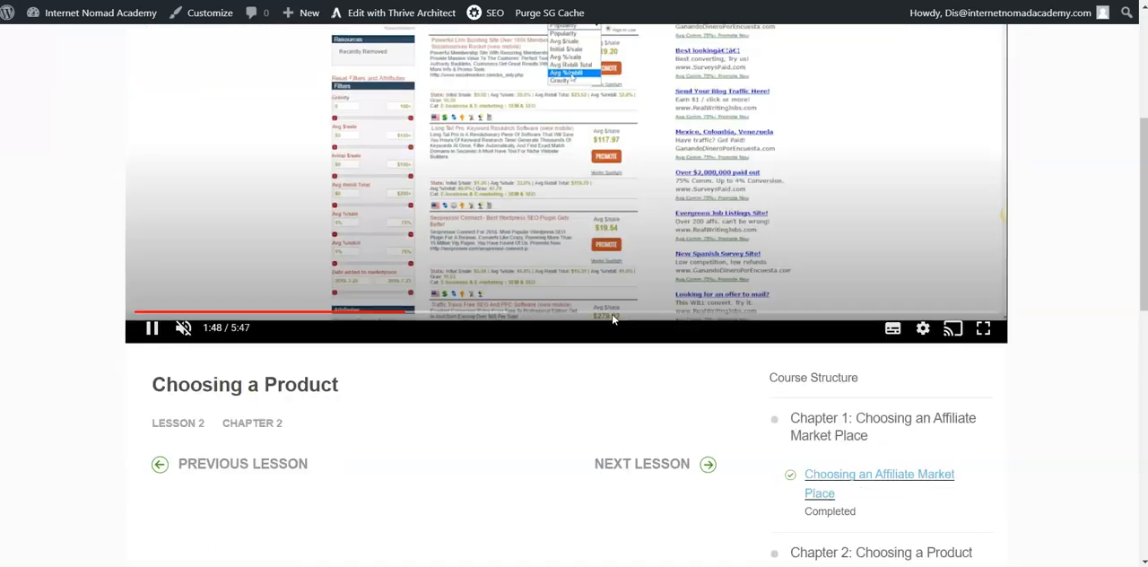
pyautogui.scroll(-3, 613, 318)
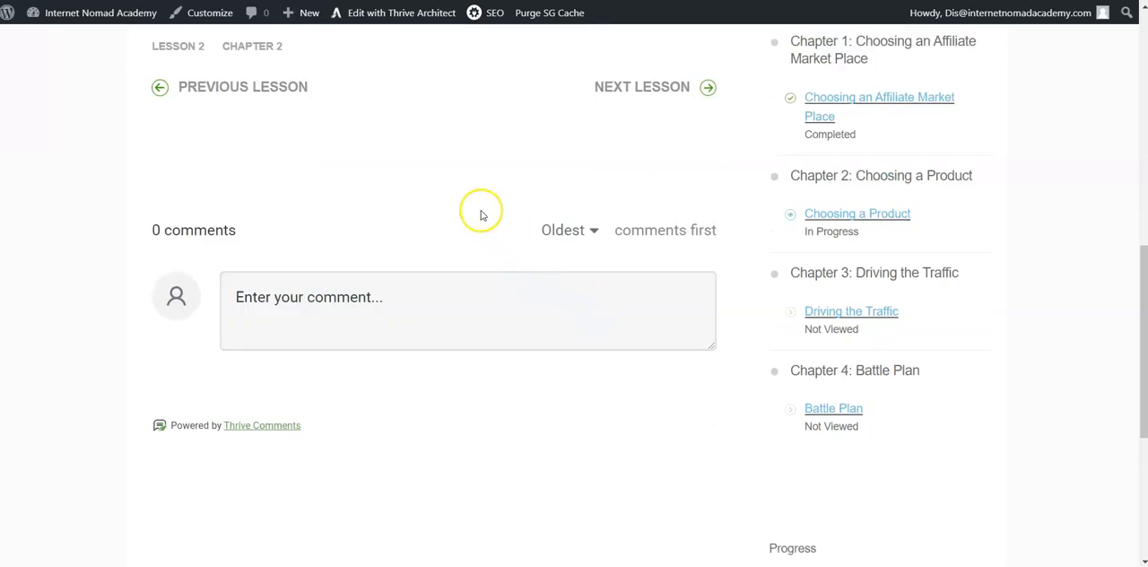
pyautogui.scroll(8, 480, 217)
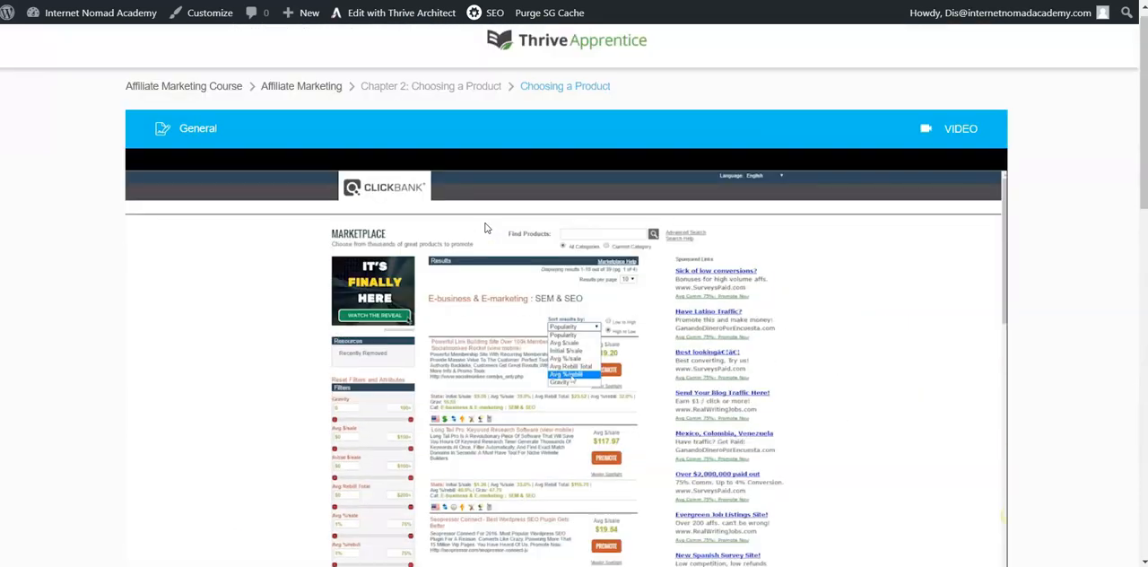
pyautogui.scroll(-5, 484, 227)
pyautogui.scroll(5, 484, 228)
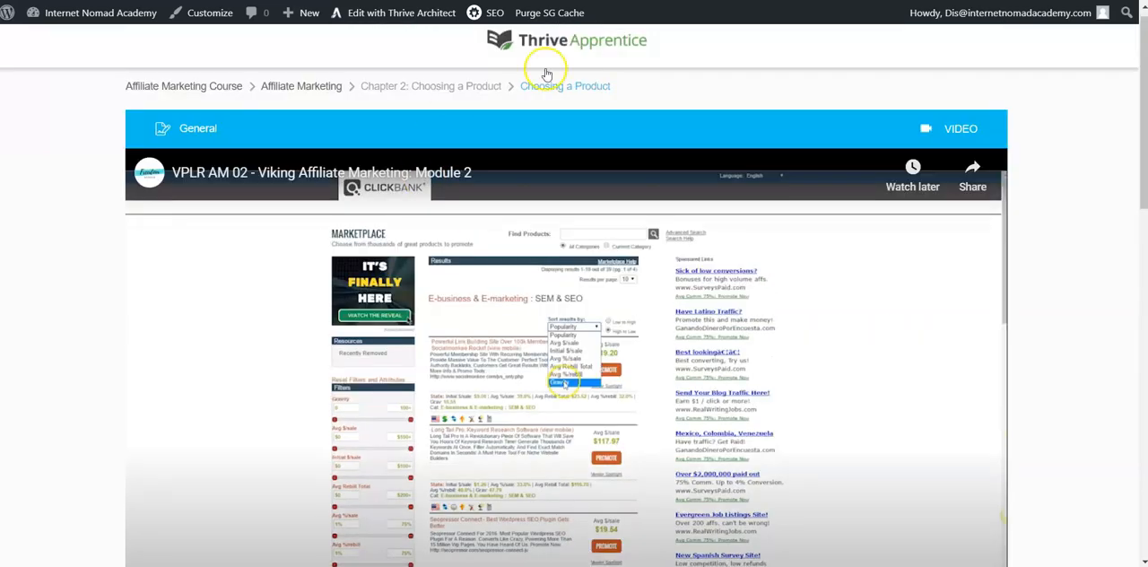
pyautogui.scroll(-5, 568, 257)
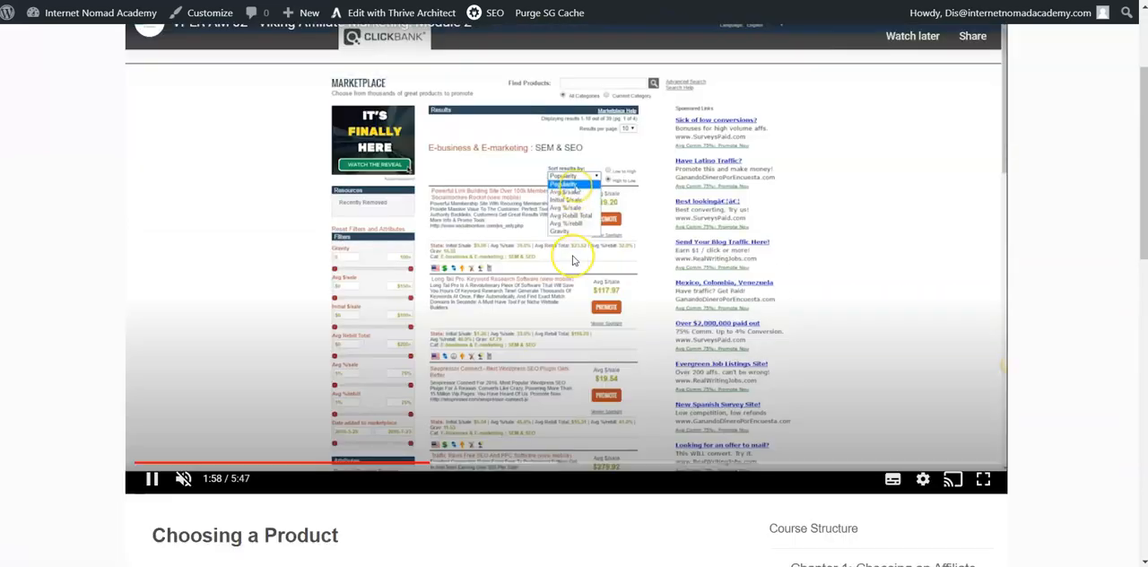
pyautogui.scroll(-3, 565, 254)
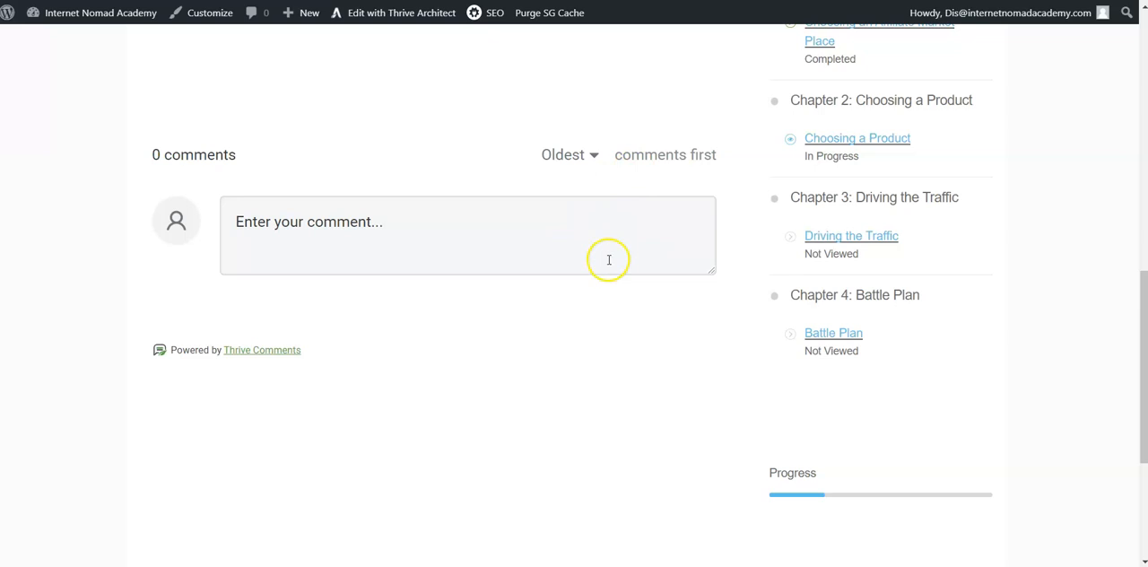
pyautogui.scroll(2, 639, 318)
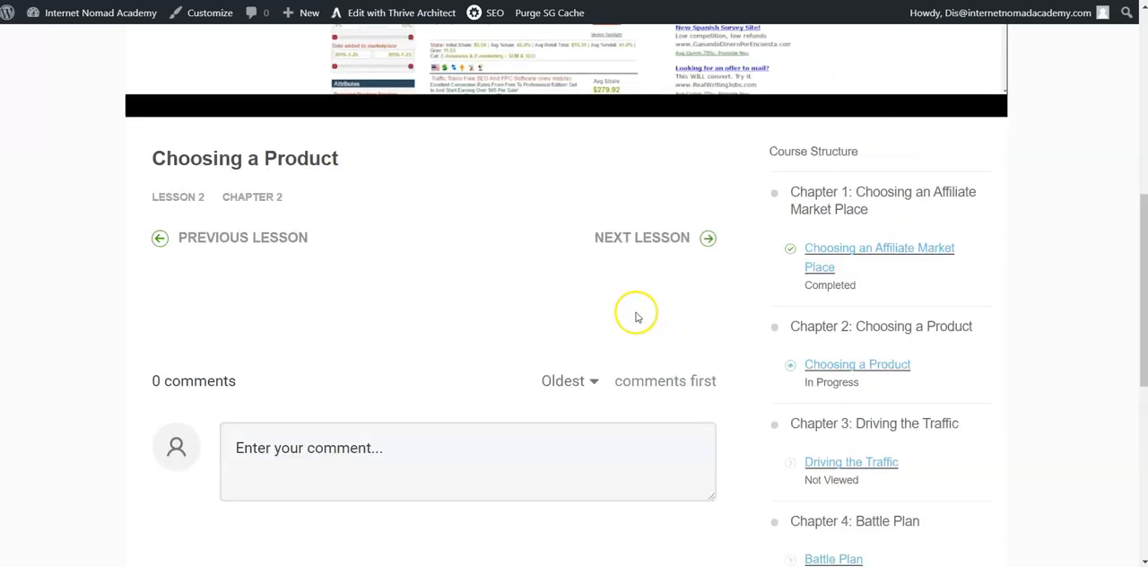
# Step: Continue to the "Driving the Traffic" lesson and review its video, lesson links, comments area and course structure
pyautogui.click(652, 246)
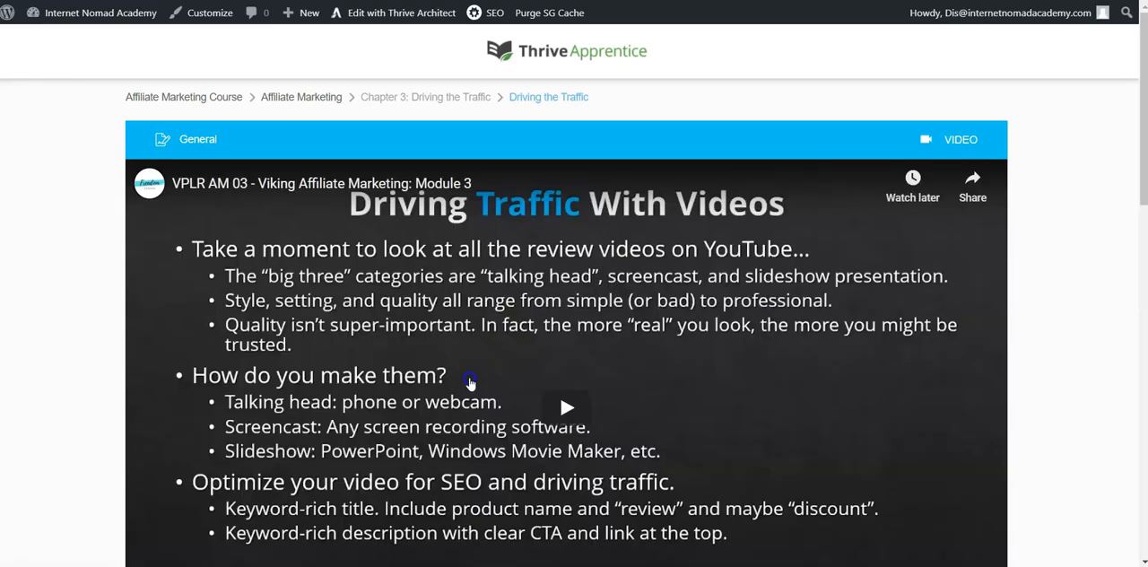
pyautogui.scroll(-2, 471, 378)
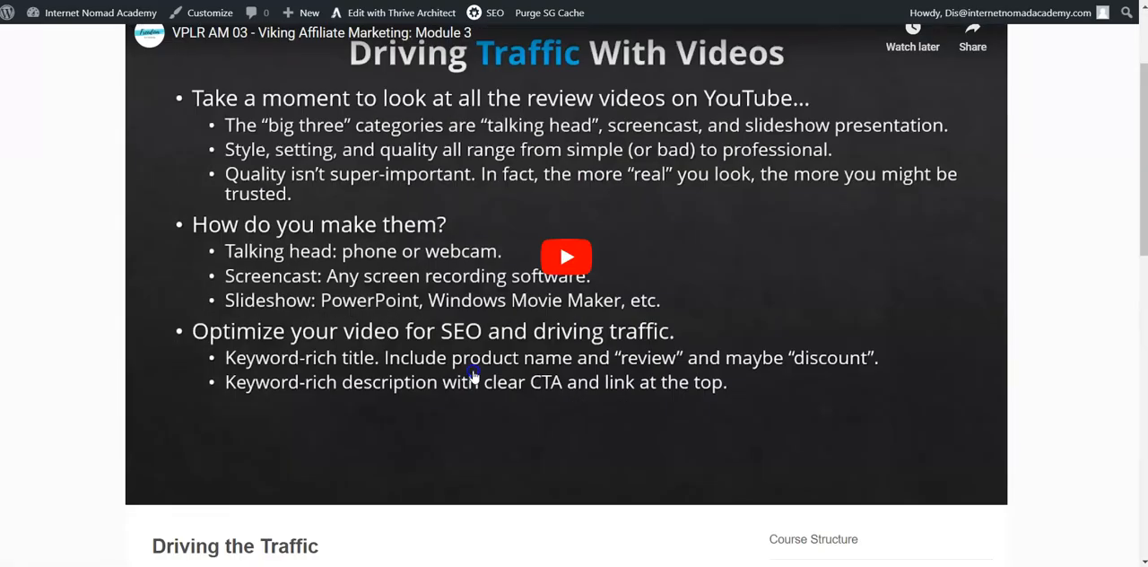
pyautogui.scroll(-4, 474, 375)
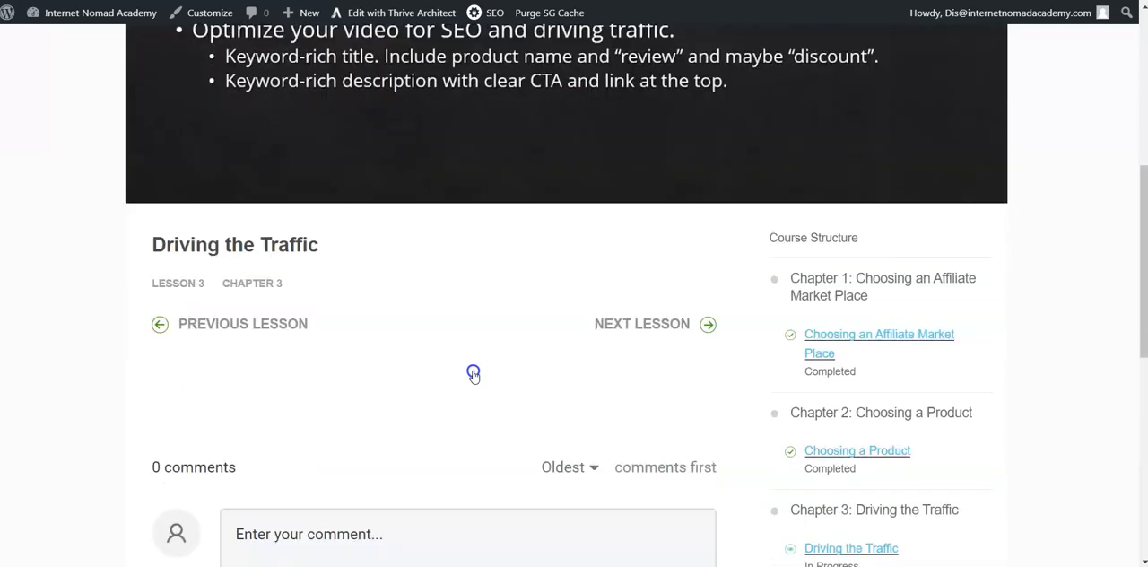
pyautogui.scroll(-2, 474, 375)
pyautogui.scroll(2, 473, 375)
pyautogui.scroll(6, 474, 375)
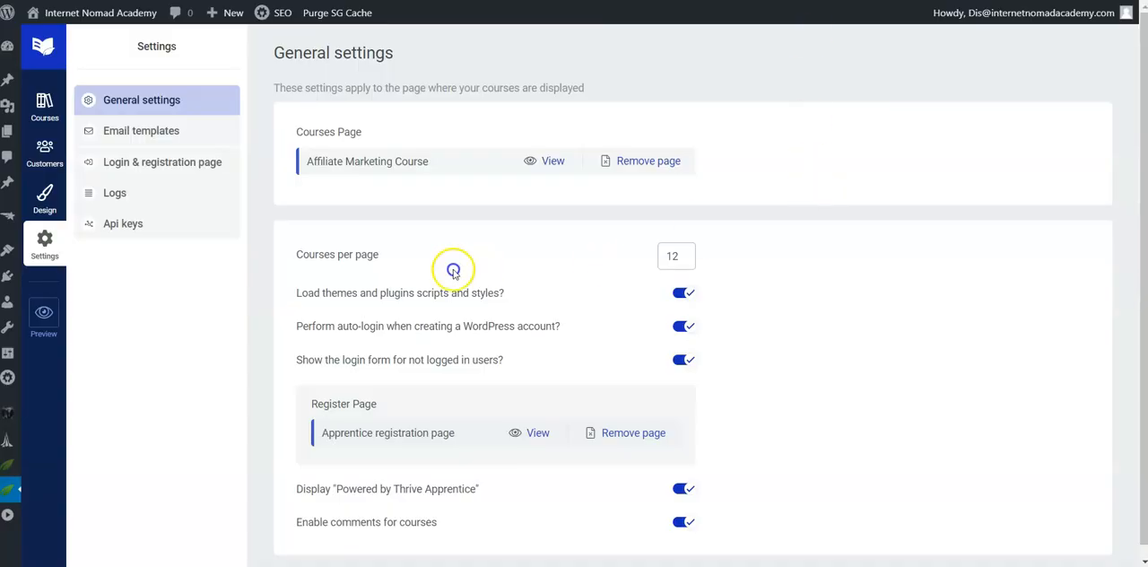
# Step: Review the course template's design, including the logo settings and page preview, and return to the list of all courses
pyautogui.click(136, 160)
pyautogui.click(43, 196)
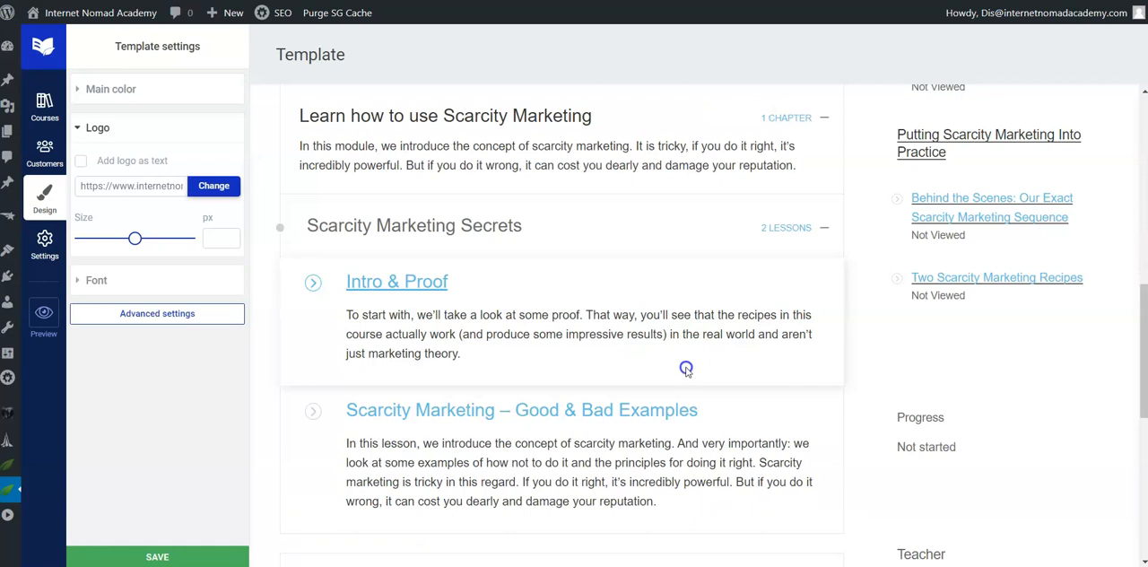
pyautogui.scroll(2, 686, 369)
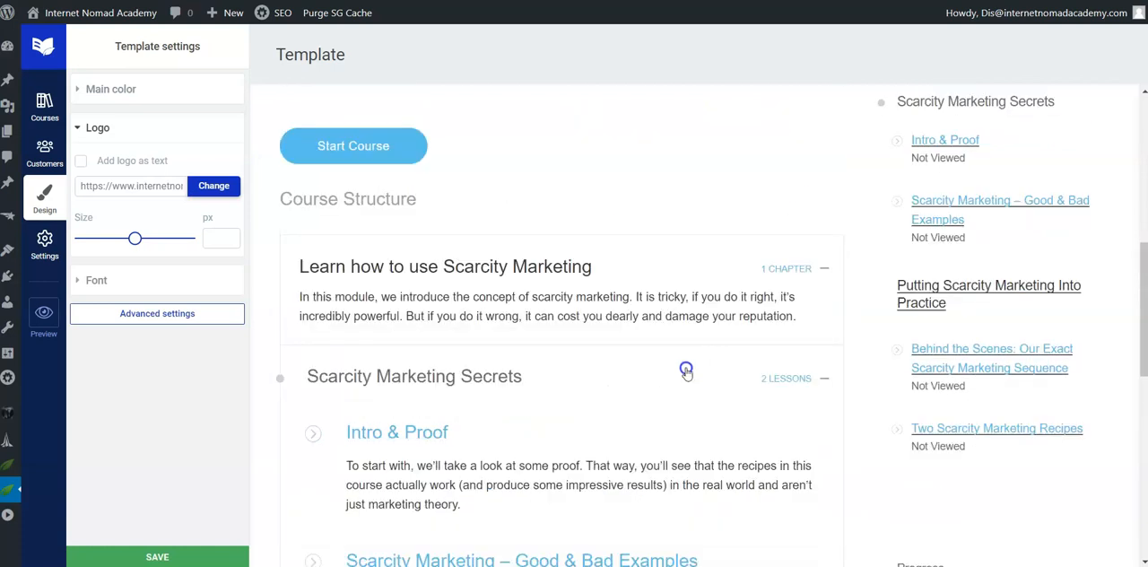
pyautogui.scroll(6, 686, 369)
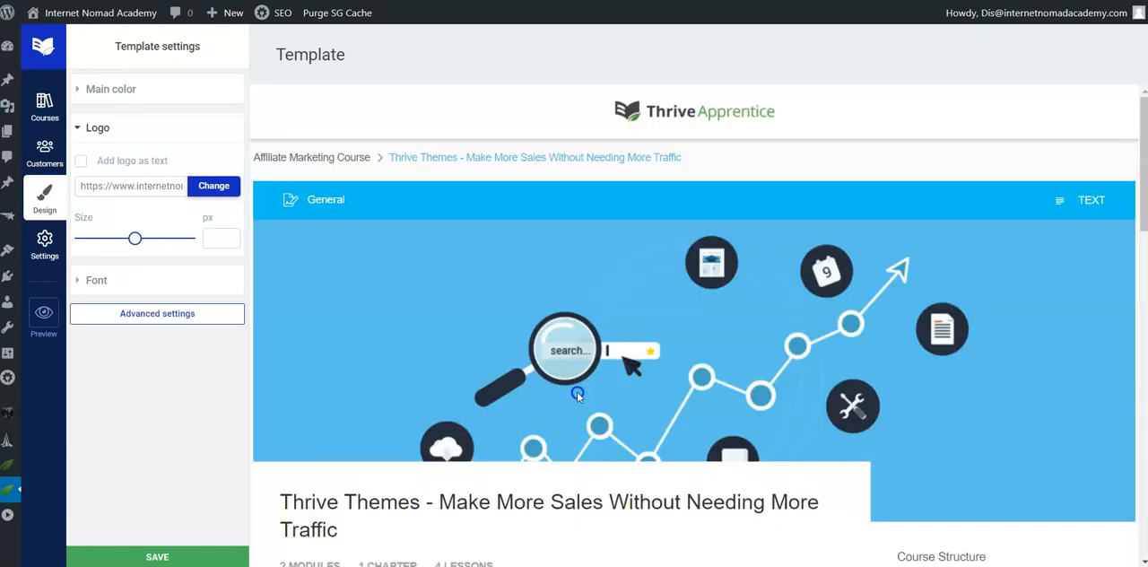
pyautogui.click(45, 104)
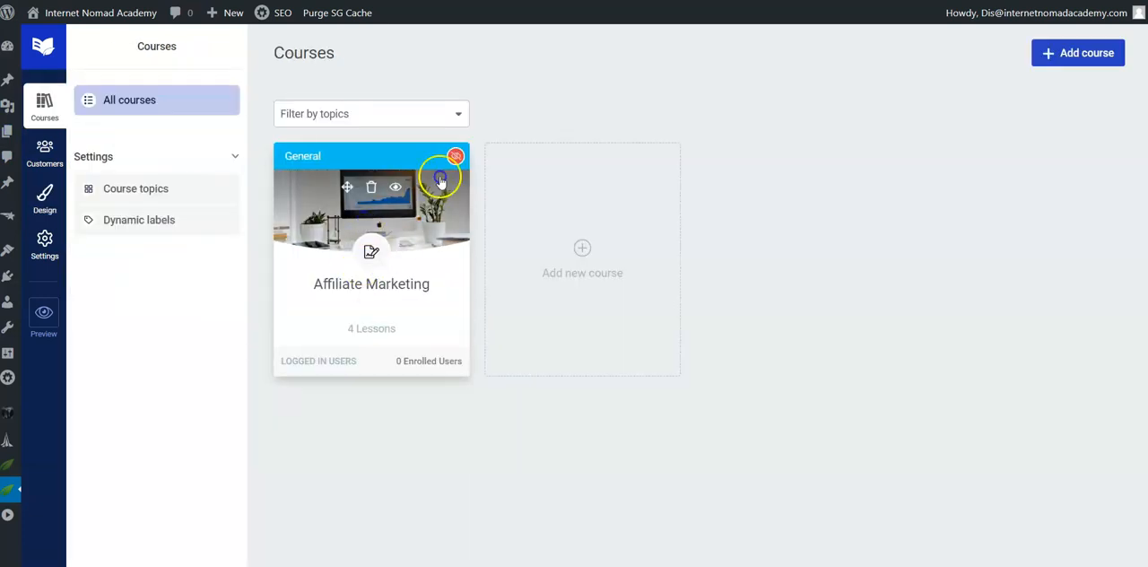